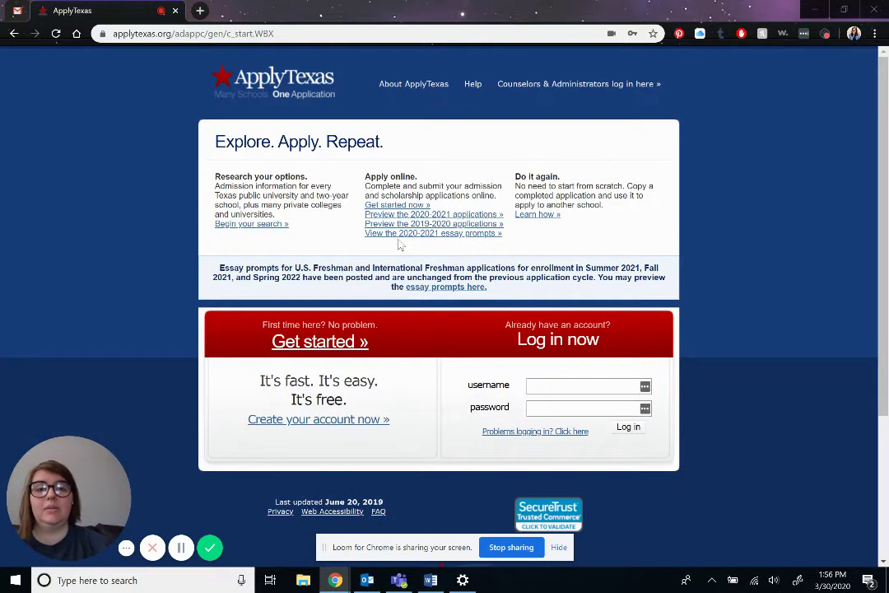
- Begin creating a new ApplyTexas applicant account from the home page
{"action": "left_click", "coordinate": [328, 419]}
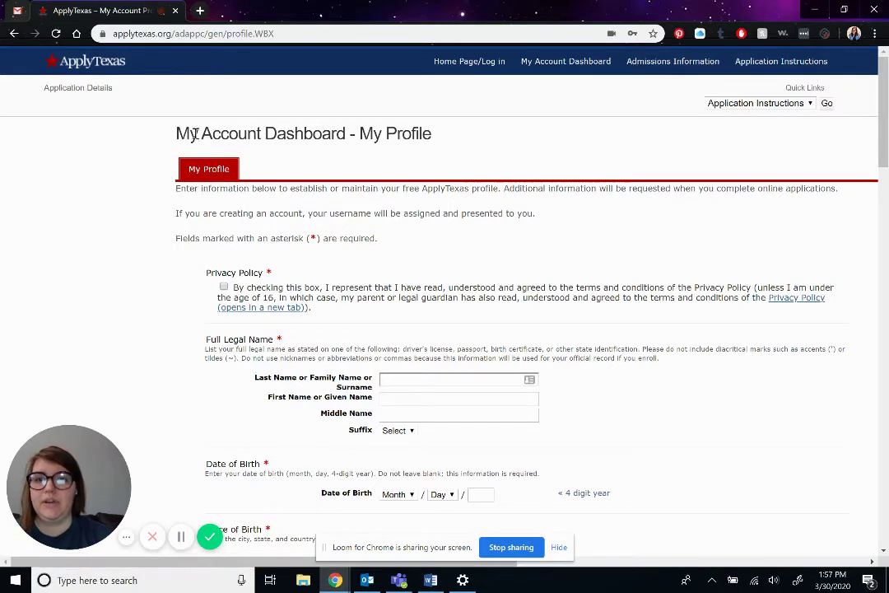
- Accept the privacy policy and enter the applicant's last, first and middle names
{"action": "left_click", "coordinate": [224, 288]}
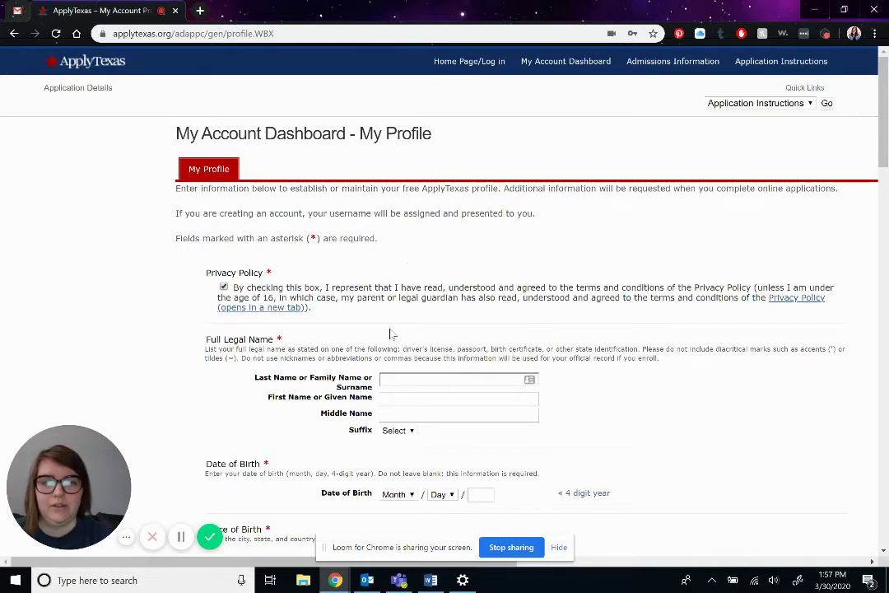
{"action": "scroll", "coordinate": [392, 334], "scroll_direction": "down", "scroll_amount": 1}
{"action": "left_click", "coordinate": [427, 284]}
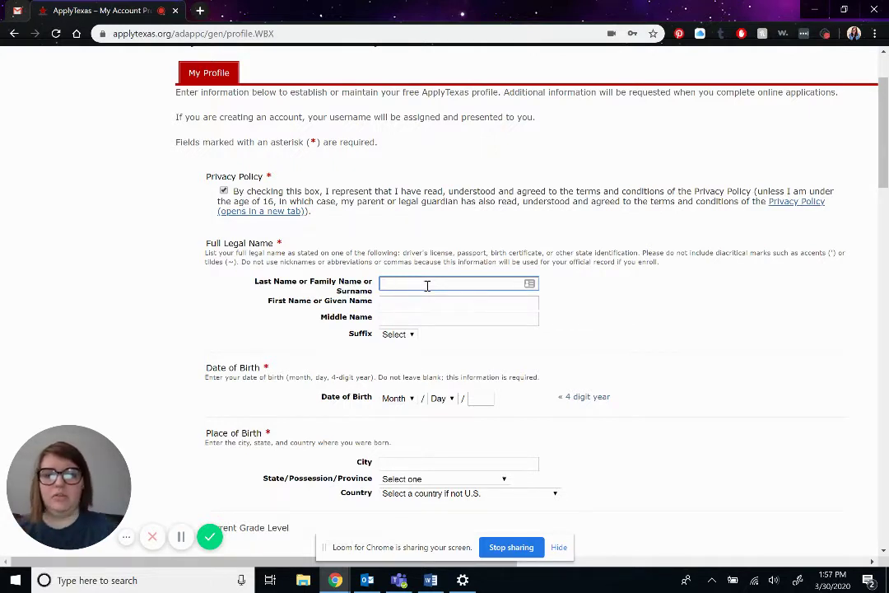
{"action": "type", "text": "Chaps"}
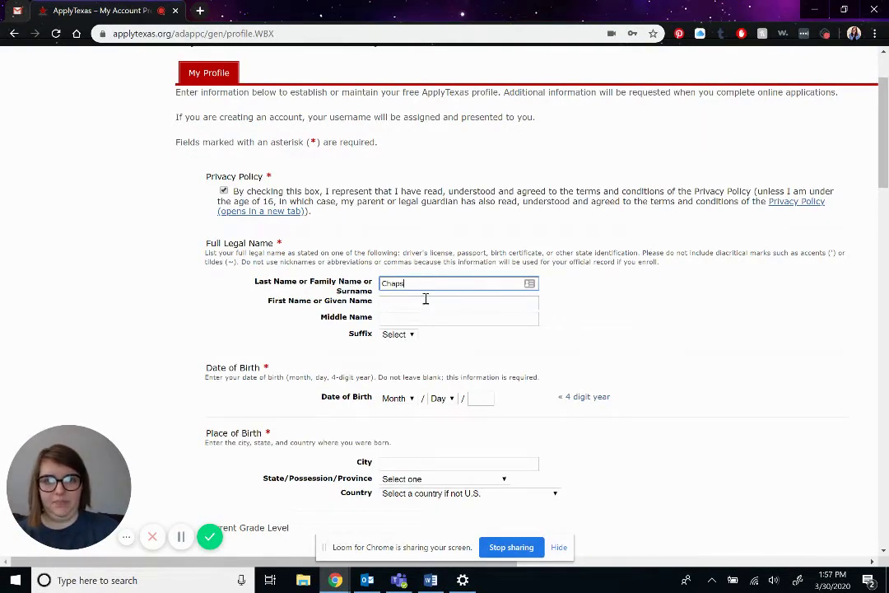
{"action": "left_click", "coordinate": [429, 305]}
{"action": "type", "text": "Pepe"}
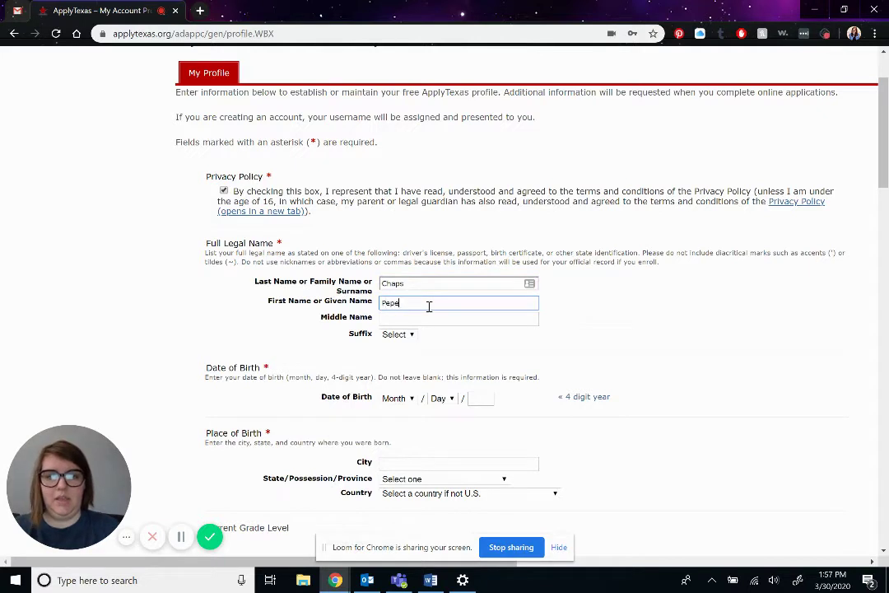
{"action": "left_click", "coordinate": [418, 322]}
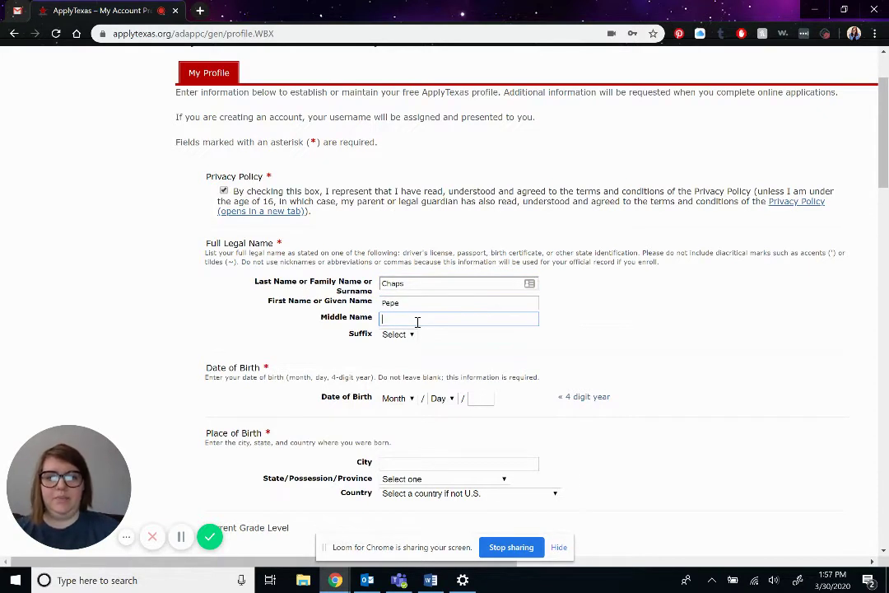
{"action": "type", "text": "Charles"}
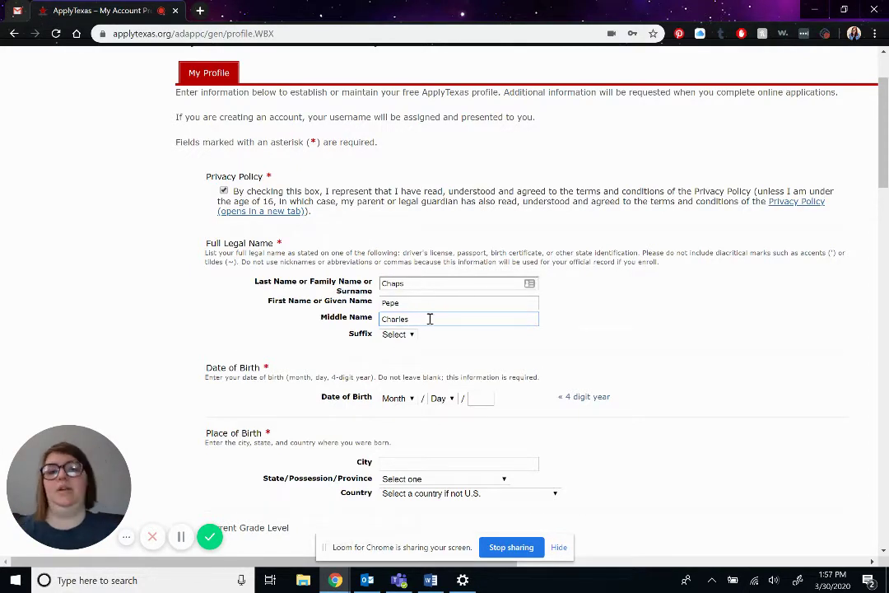
{"action": "scroll", "coordinate": [437, 319], "scroll_direction": "down", "scroll_amount": 2}
{"action": "scroll", "coordinate": [438, 321], "scroll_direction": "down", "scroll_amount": 1}
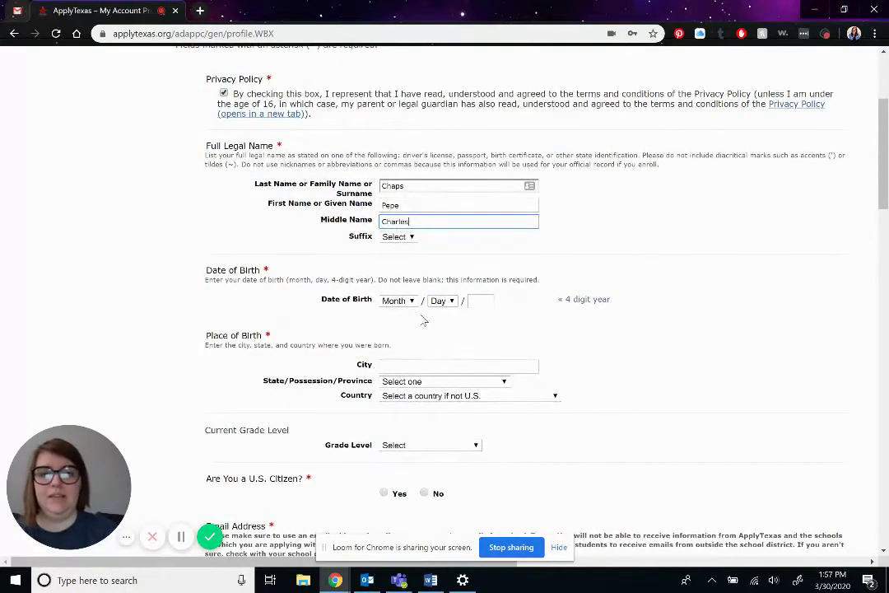
{"action": "left_click", "coordinate": [407, 303]}
{"action": "left_click", "coordinate": [390, 97]}
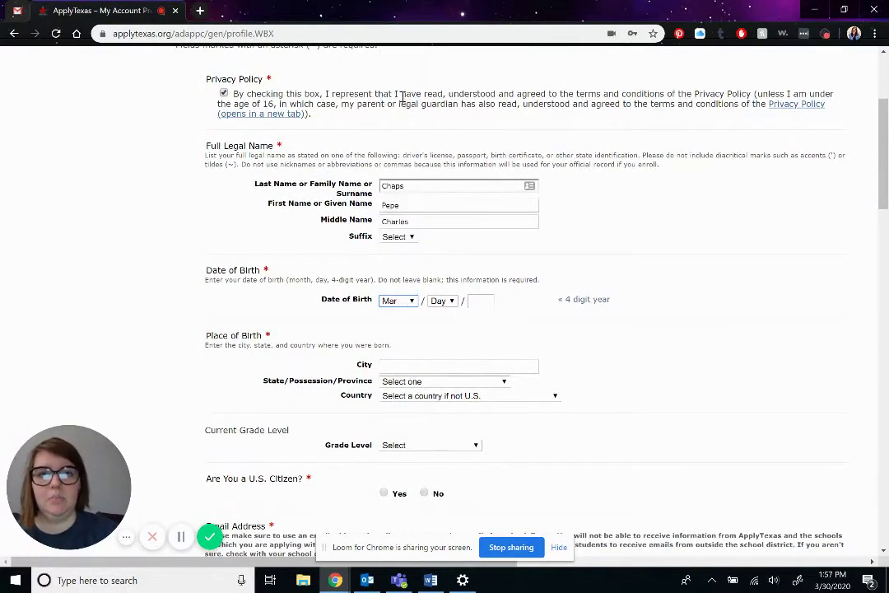
{"action": "left_click", "coordinate": [451, 302]}
{"action": "scroll", "coordinate": [443, 268], "scroll_direction": "down", "scroll_amount": 5}
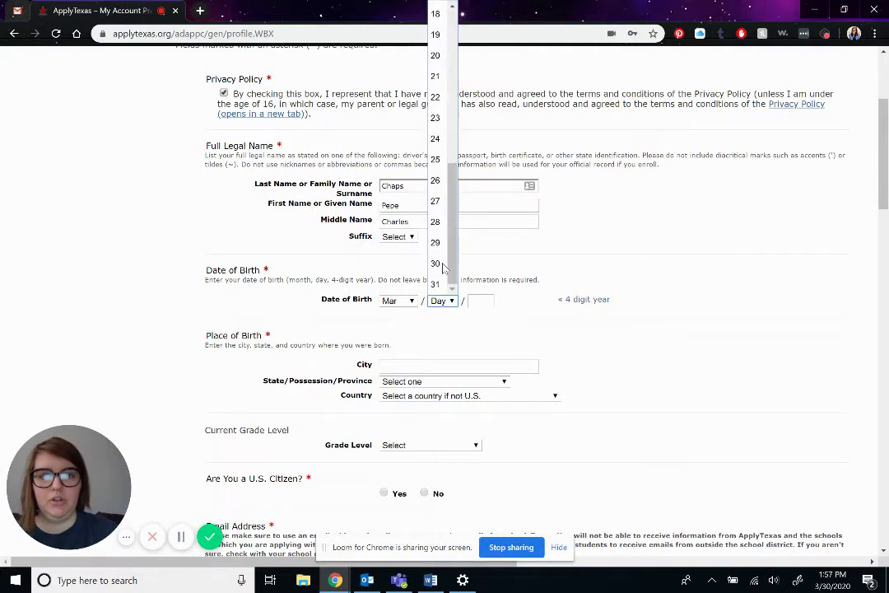
{"action": "left_click", "coordinate": [436, 263]}
{"action": "left_click", "coordinate": [478, 304]}
{"action": "type", "text": "19"}
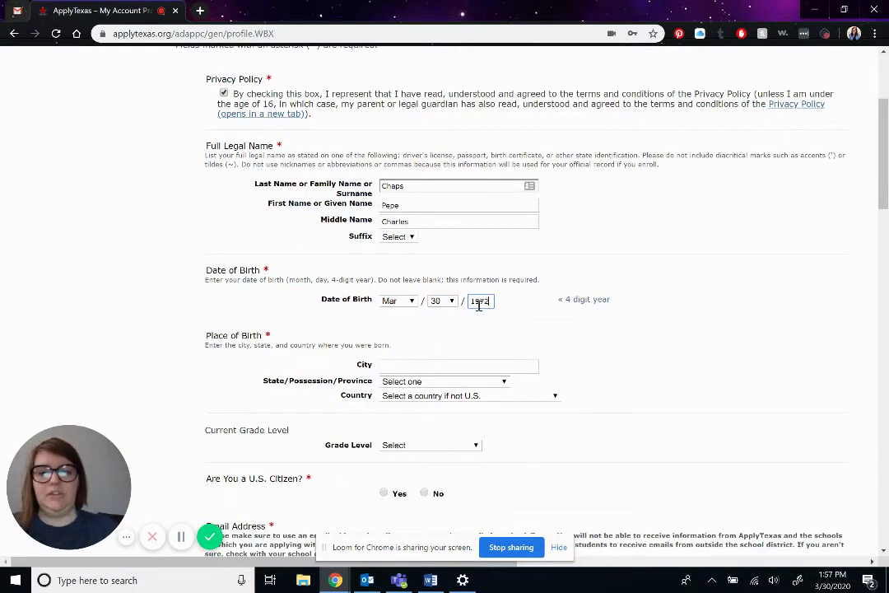
{"action": "type", "text": "72"}
- Record birthplace Midland, Texas, grade level High school graduate, and U.S. citizenship Yes
{"action": "scroll", "coordinate": [478, 303], "scroll_direction": "down", "scroll_amount": 2}
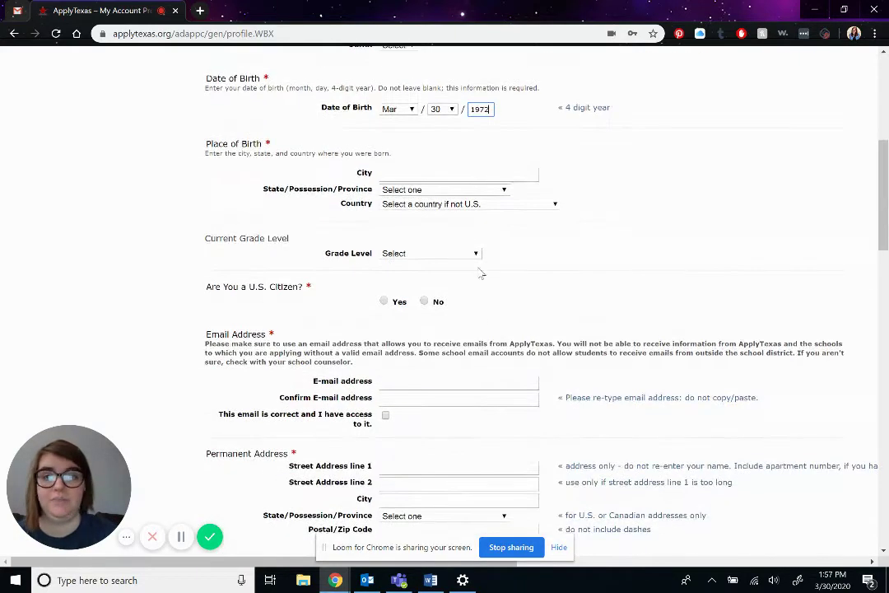
{"action": "left_click", "coordinate": [461, 175]}
{"action": "type", "text": "Midland"}
{"action": "left_click", "coordinate": [462, 190]}
{"action": "scroll", "coordinate": [455, 346], "scroll_direction": "down", "scroll_amount": 8}
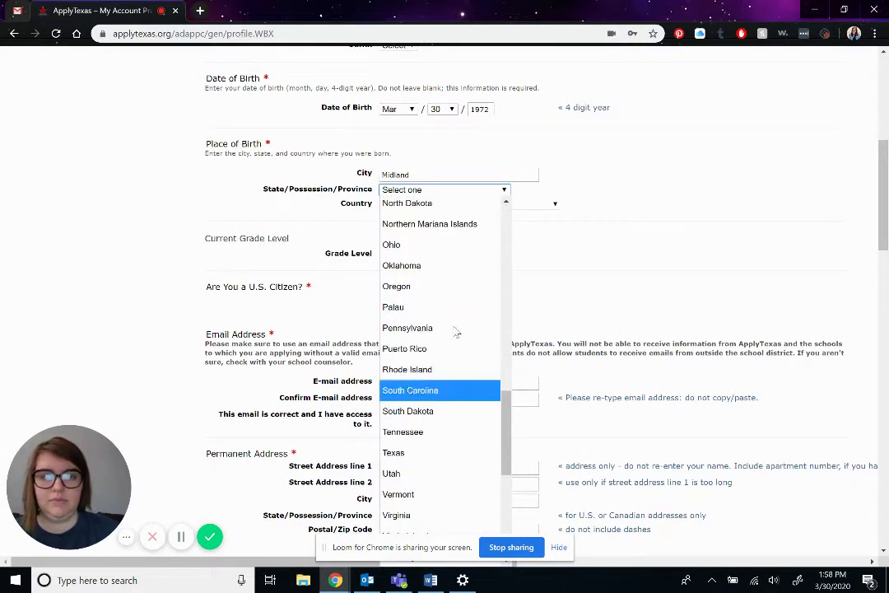
{"action": "left_click", "coordinate": [435, 452]}
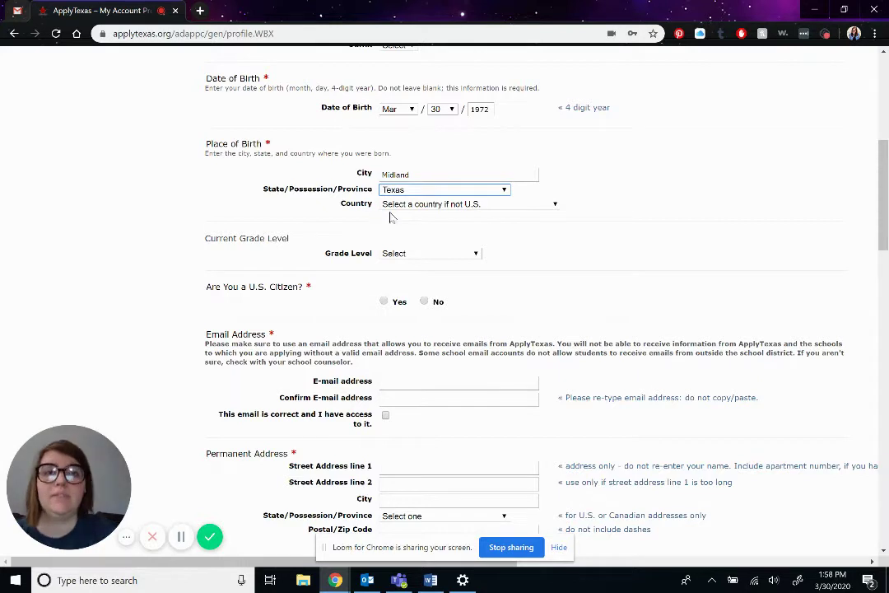
{"action": "left_click", "coordinate": [460, 253]}
{"action": "left_click", "coordinate": [432, 416]}
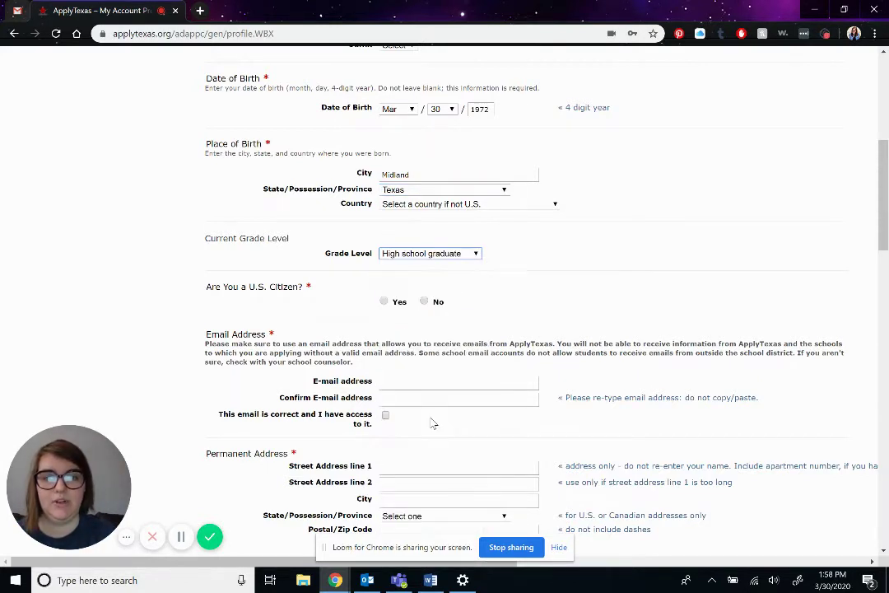
{"action": "left_click", "coordinate": [384, 303]}
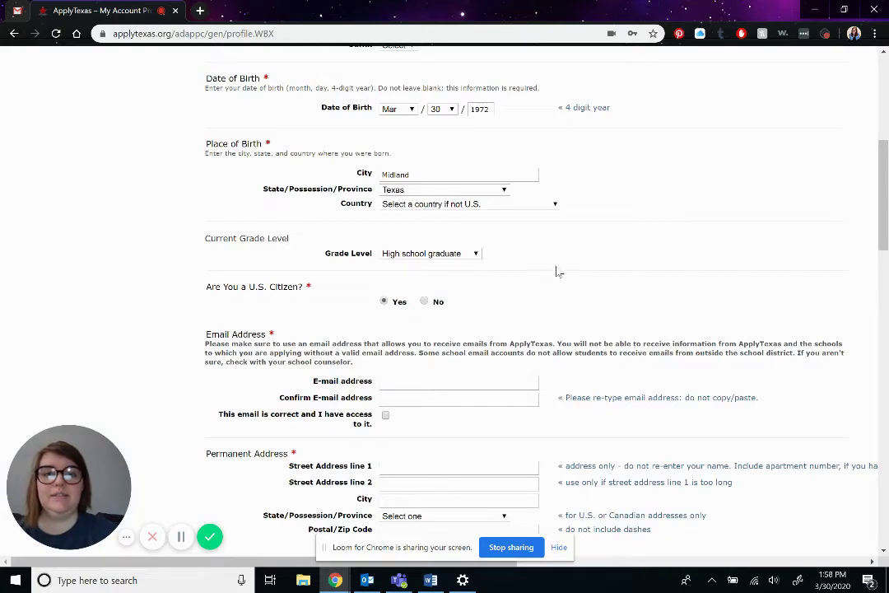
- Enter the applicant's e-mail in both e-mail fields and tick the email-is-correct acknowledgment
{"action": "scroll", "coordinate": [485, 274], "scroll_direction": "down", "scroll_amount": 2}
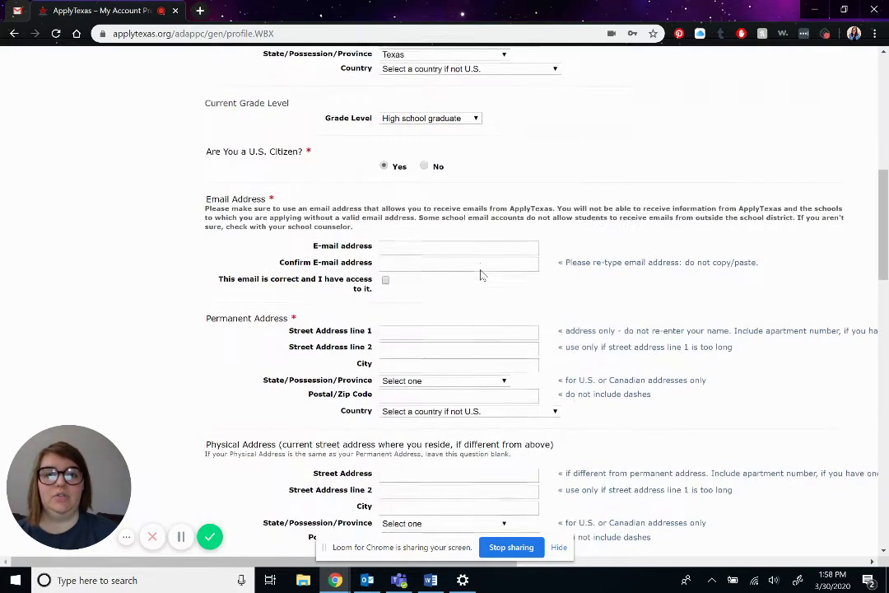
{"action": "left_click", "coordinate": [481, 212]}
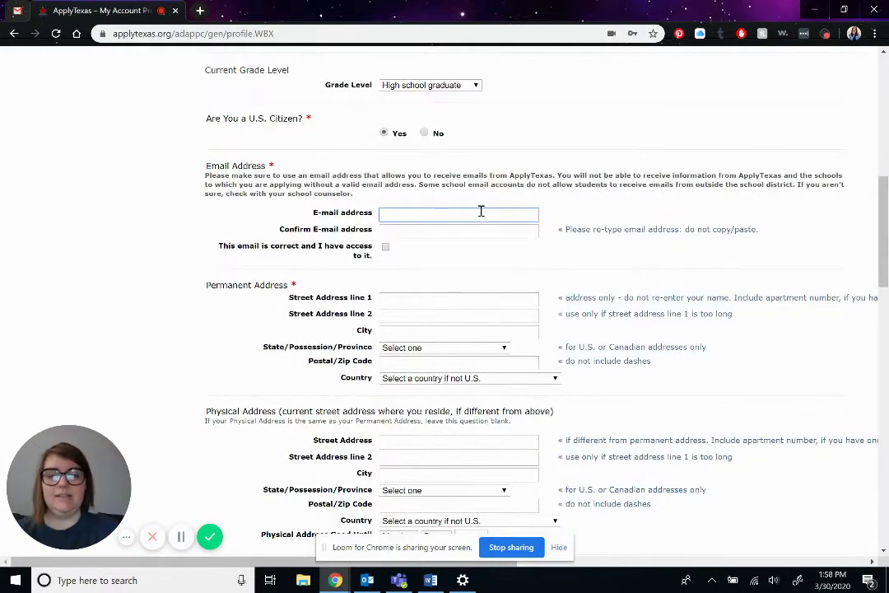
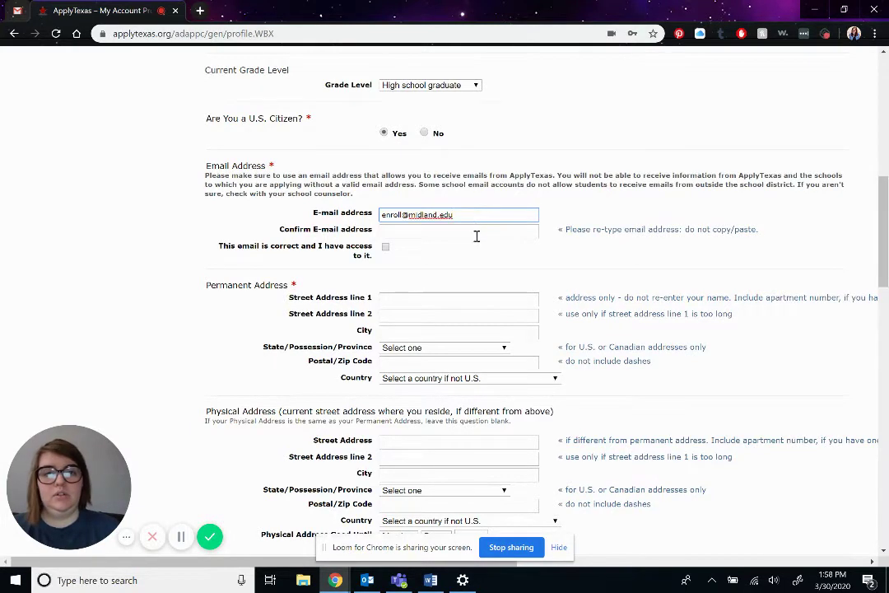
{"action": "left_click", "coordinate": [476, 234]}
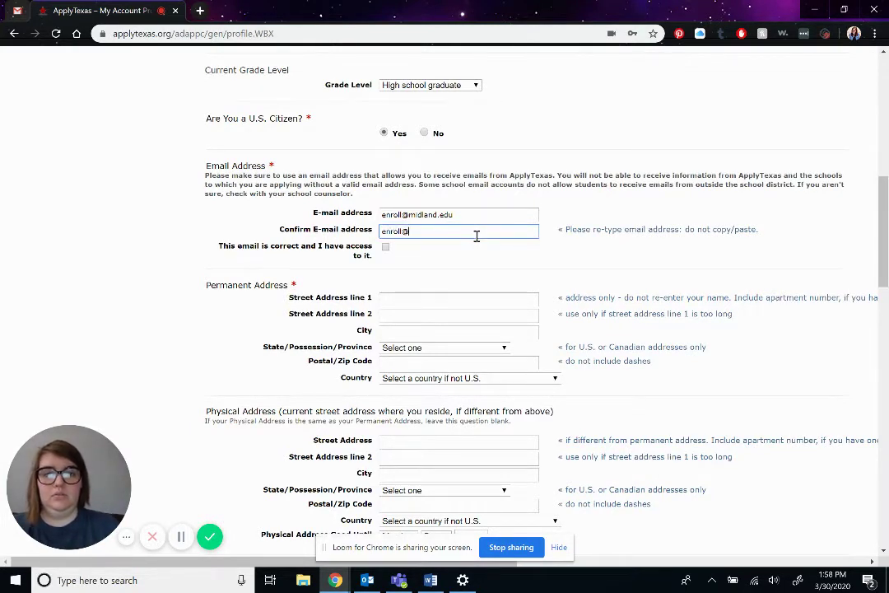
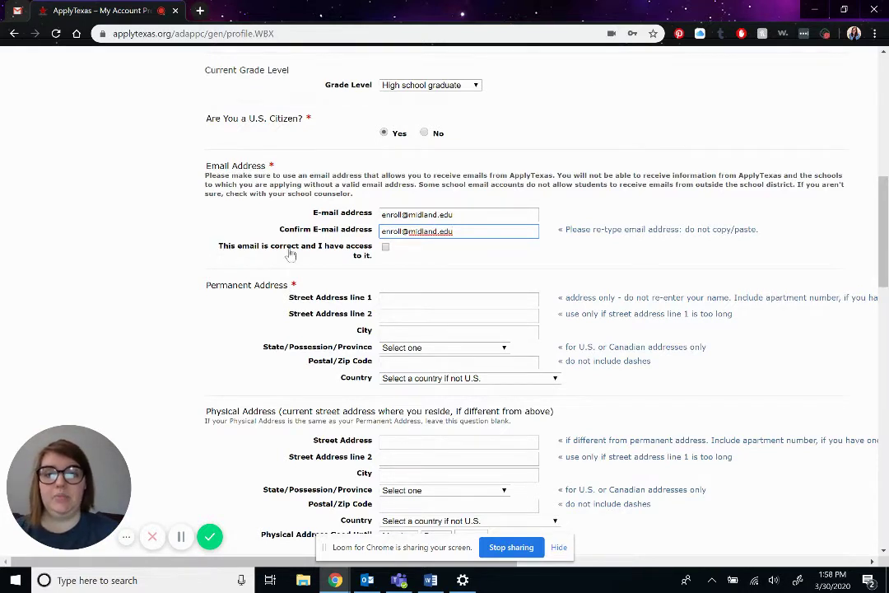
{"action": "left_click", "coordinate": [385, 247]}
- Enter the permanent street address and correct the city name
{"action": "scroll", "coordinate": [388, 252], "scroll_direction": "down", "scroll_amount": 1}
{"action": "scroll", "coordinate": [390, 254], "scroll_direction": "down", "scroll_amount": 1}
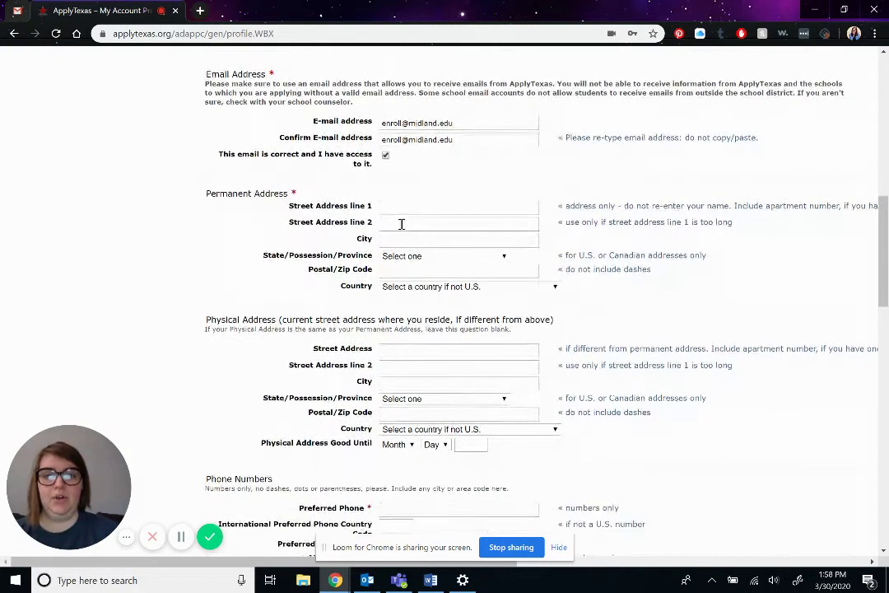
{"action": "left_click", "coordinate": [418, 207]}
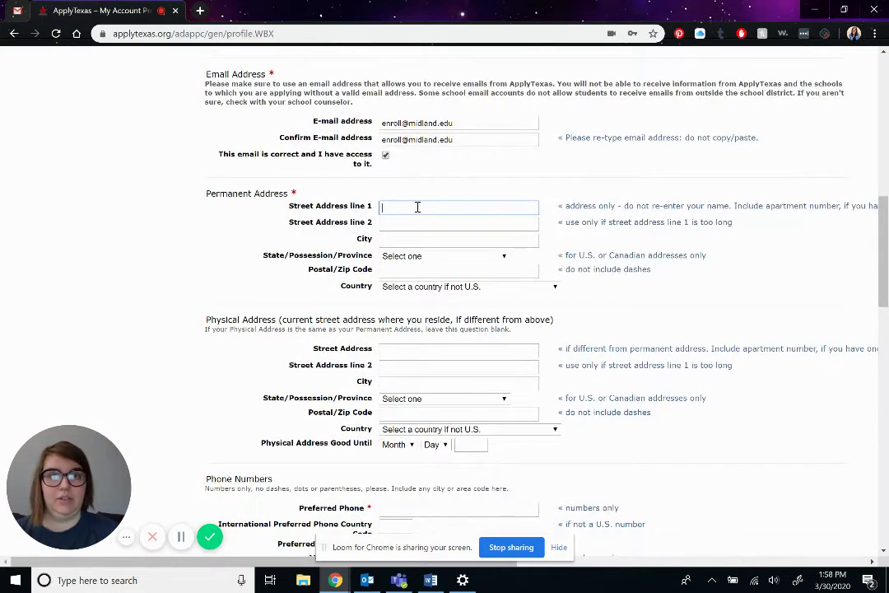
{"action": "type", "text": "36"}
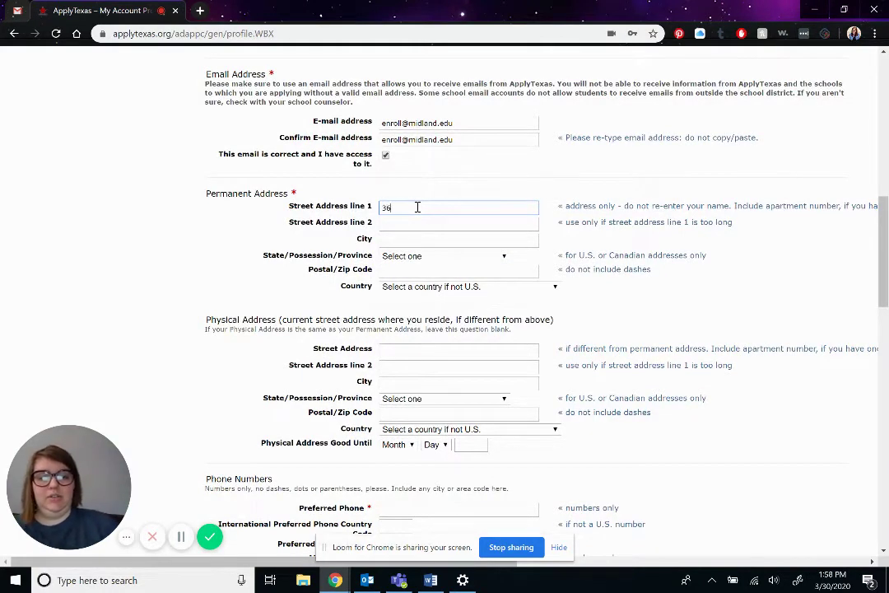
{"action": "type", "text": "00 N Garfi"}
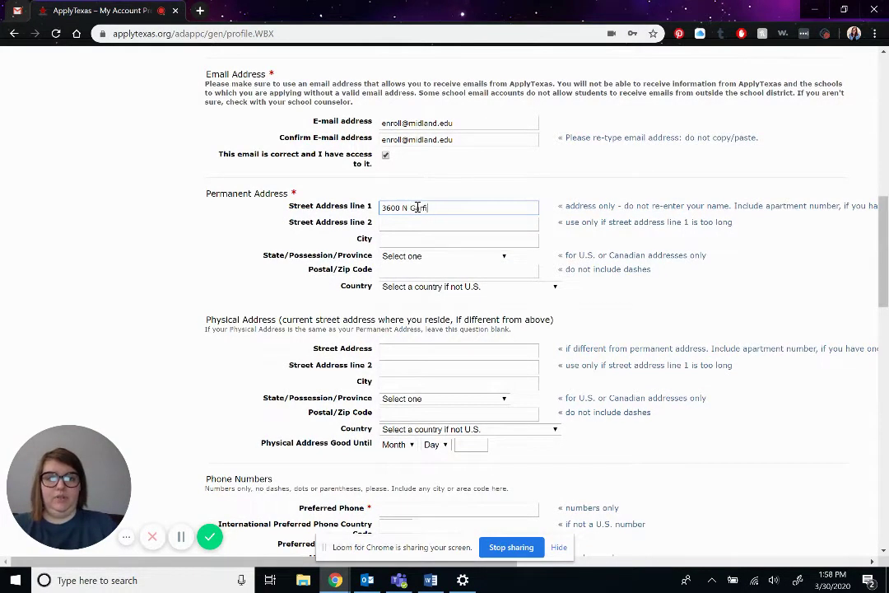
{"action": "type", "text": "eld St"}
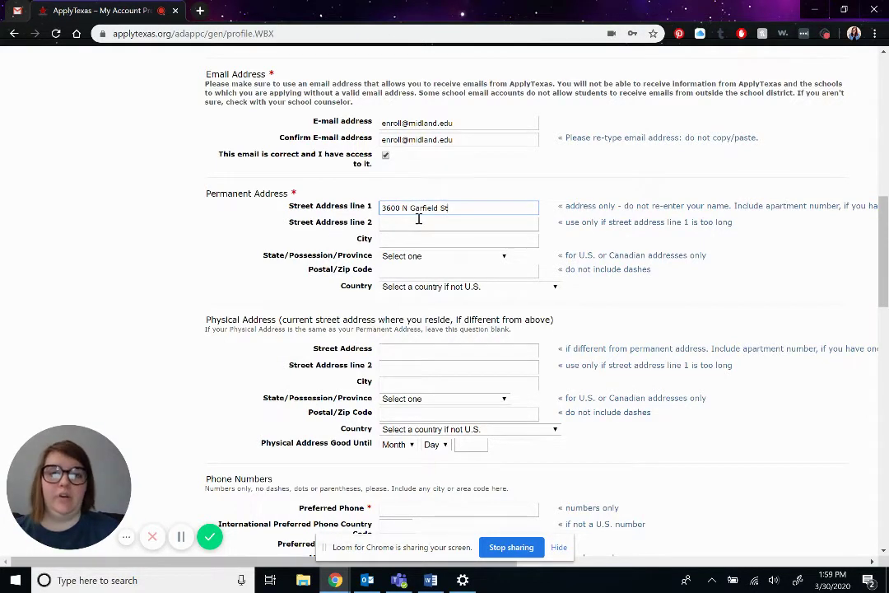
{"action": "left_click", "coordinate": [419, 240]}
{"action": "type", "text": "Midlan"}
{"action": "key", "text": "BackSpace"}
{"action": "type", "text": "and"}
- Set the permanent address state to Texas and enter the zip code
{"action": "left_click", "coordinate": [422, 257]}
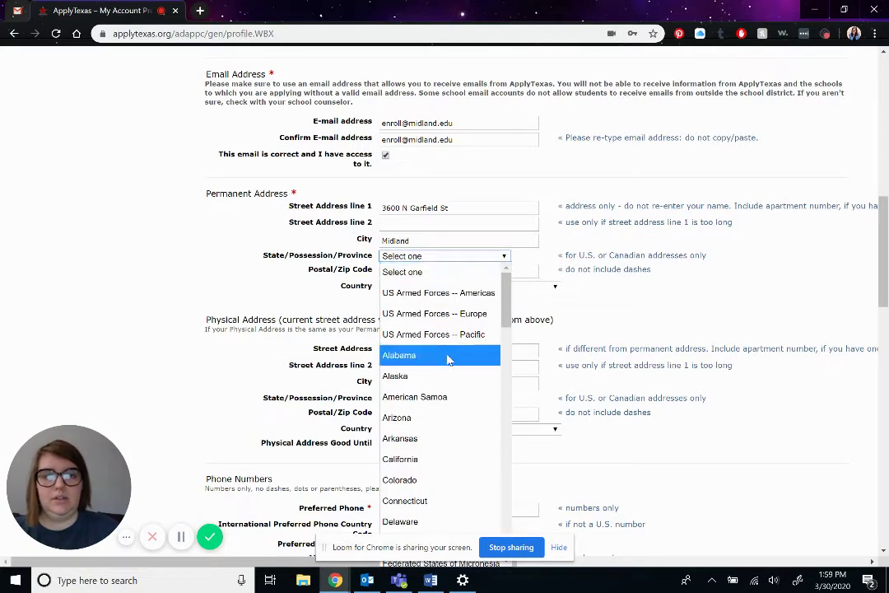
{"action": "scroll", "coordinate": [453, 359], "scroll_direction": "down", "scroll_amount": 15}
{"action": "scroll", "coordinate": [453, 328], "scroll_direction": "up", "scroll_amount": 5}
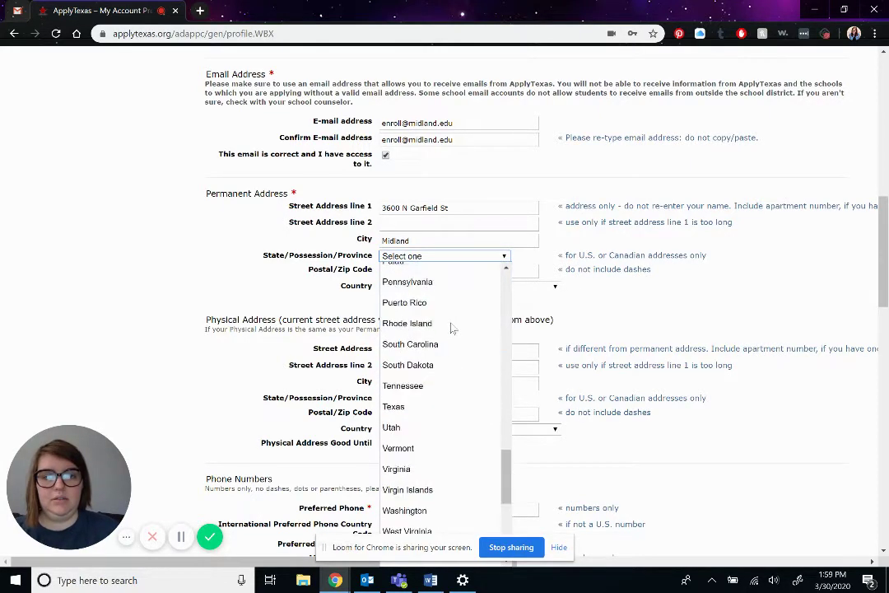
{"action": "scroll", "coordinate": [453, 328], "scroll_direction": "down", "scroll_amount": 1}
{"action": "left_click", "coordinate": [428, 404]}
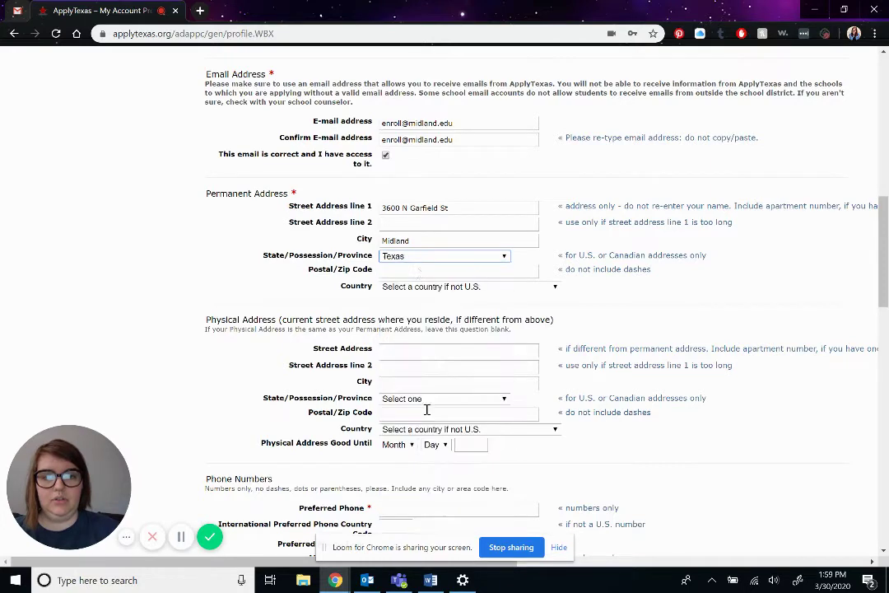
{"action": "left_click", "coordinate": [428, 268]}
{"action": "type", "text": "79705"}
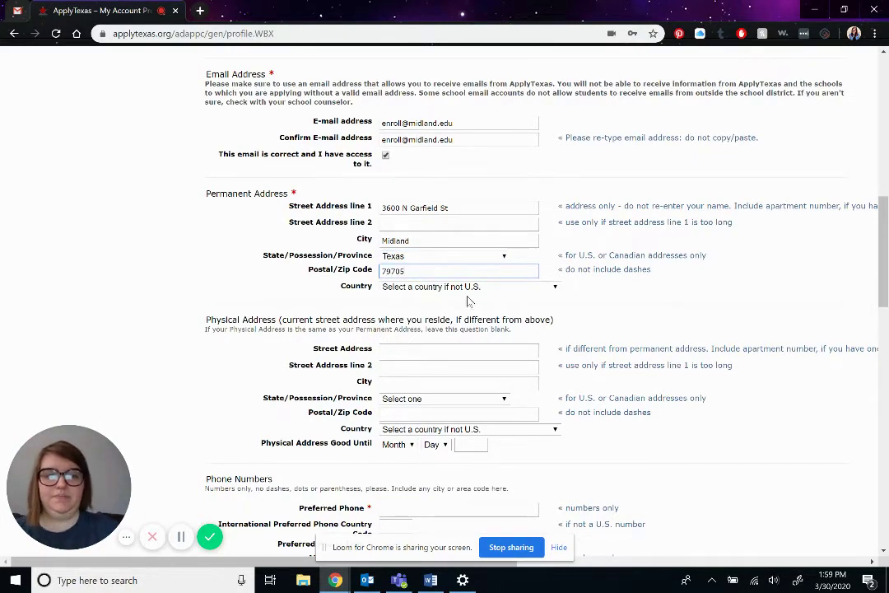
{"action": "scroll", "coordinate": [483, 297], "scroll_direction": "down", "scroll_amount": 1}
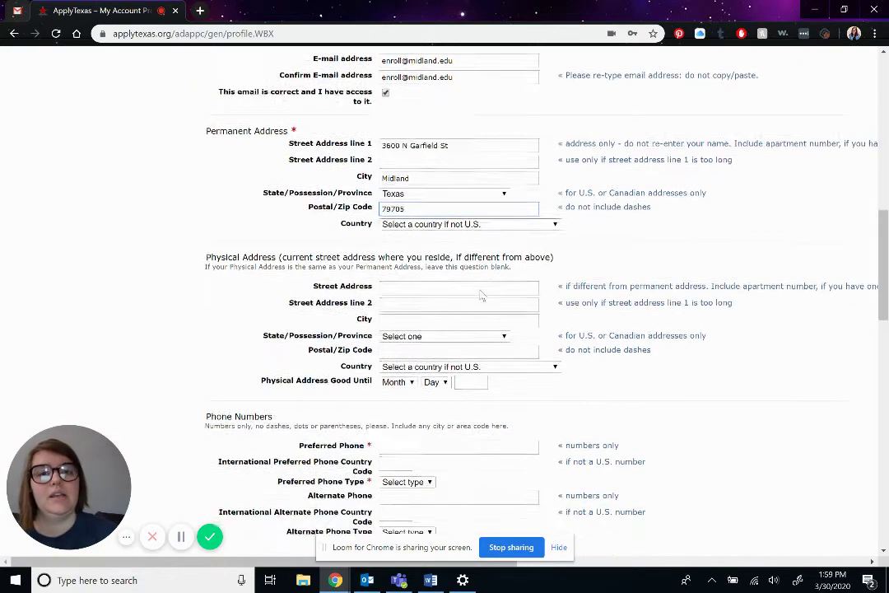
{"action": "scroll", "coordinate": [482, 297], "scroll_direction": "down", "scroll_amount": 1}
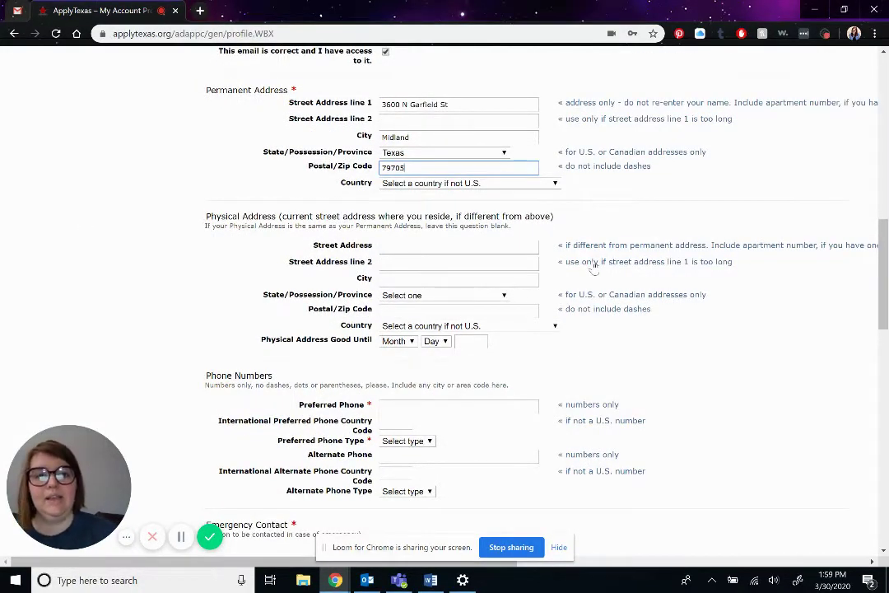
- Enter the applicant's preferred phone number and bring up the phone type choices
{"action": "scroll", "coordinate": [592, 266], "scroll_direction": "up", "scroll_amount": 1}
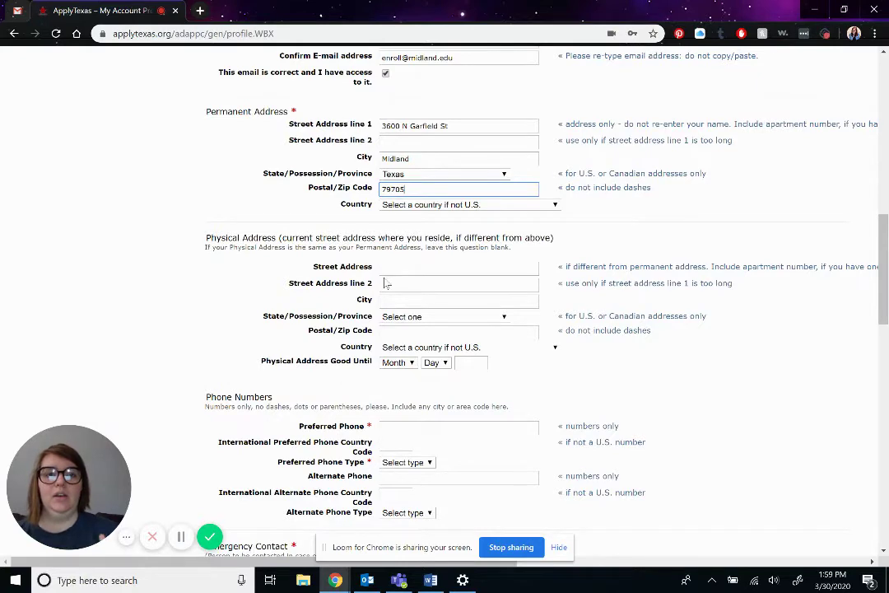
{"action": "scroll", "coordinate": [387, 284], "scroll_direction": "down", "scroll_amount": 2}
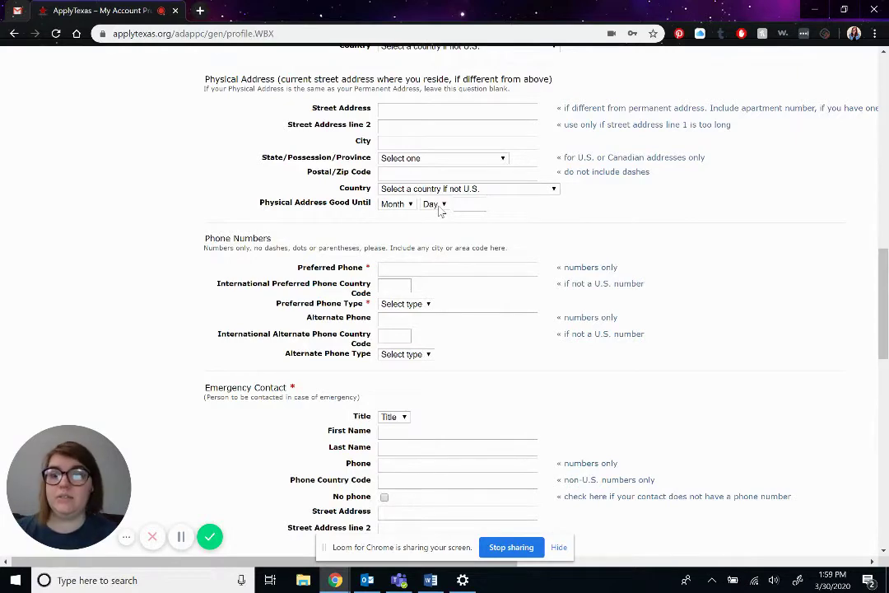
{"action": "scroll", "coordinate": [439, 210], "scroll_direction": "down", "scroll_amount": 1}
{"action": "left_click", "coordinate": [440, 239]}
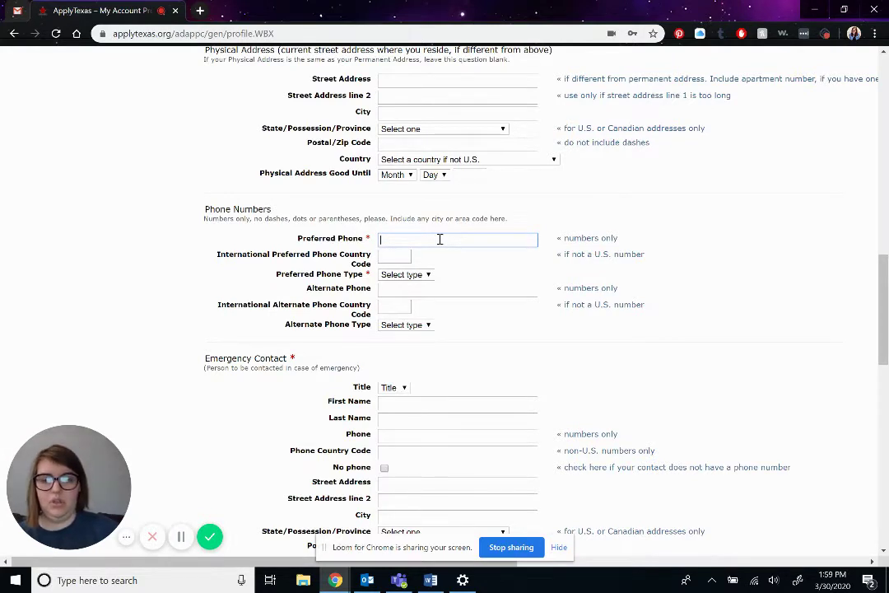
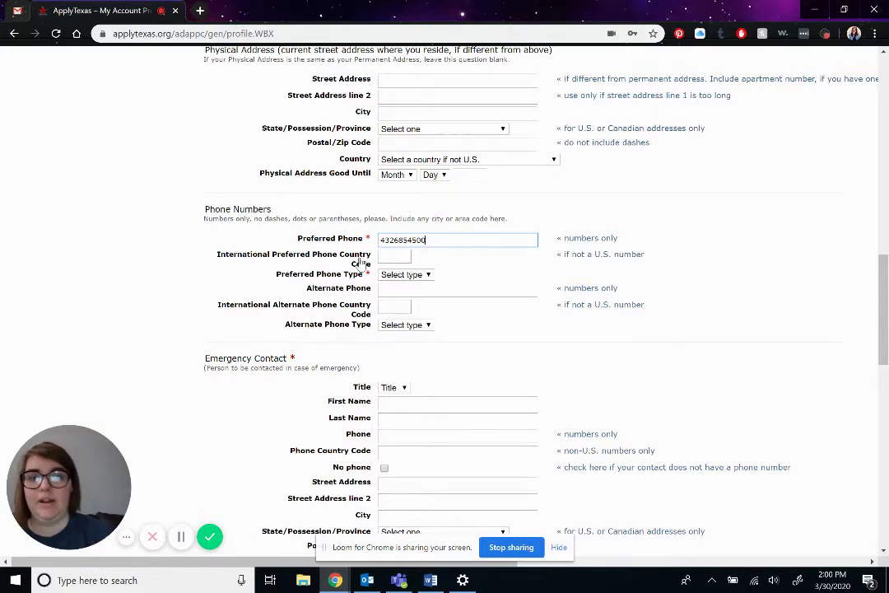
{"action": "left_click", "coordinate": [397, 276]}
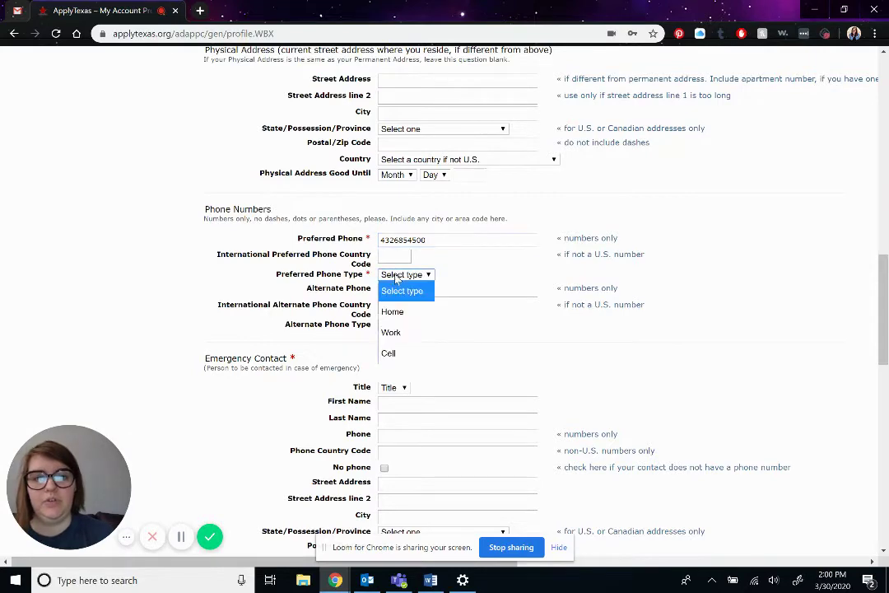
- Set preferred phone type to Work and give the emergency contact title Ms, name and phone
{"action": "left_click", "coordinate": [420, 338]}
{"action": "scroll", "coordinate": [420, 337], "scroll_direction": "down", "scroll_amount": 1}
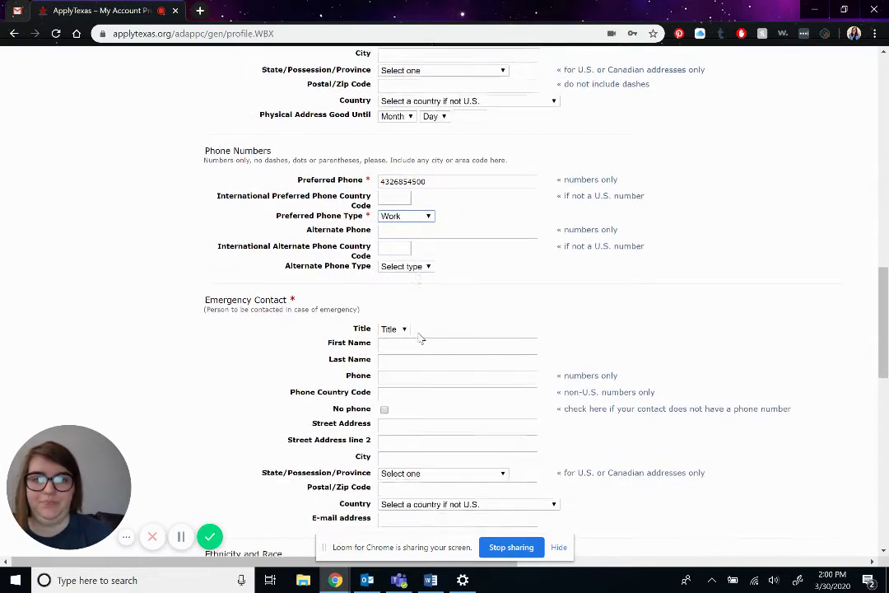
{"action": "scroll", "coordinate": [418, 333], "scroll_direction": "down", "scroll_amount": 1}
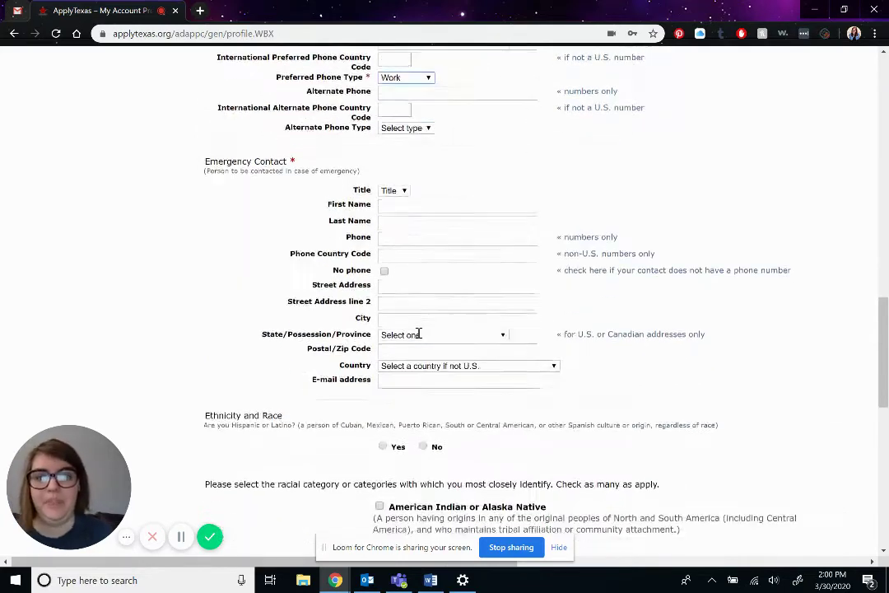
{"action": "left_click", "coordinate": [396, 189]}
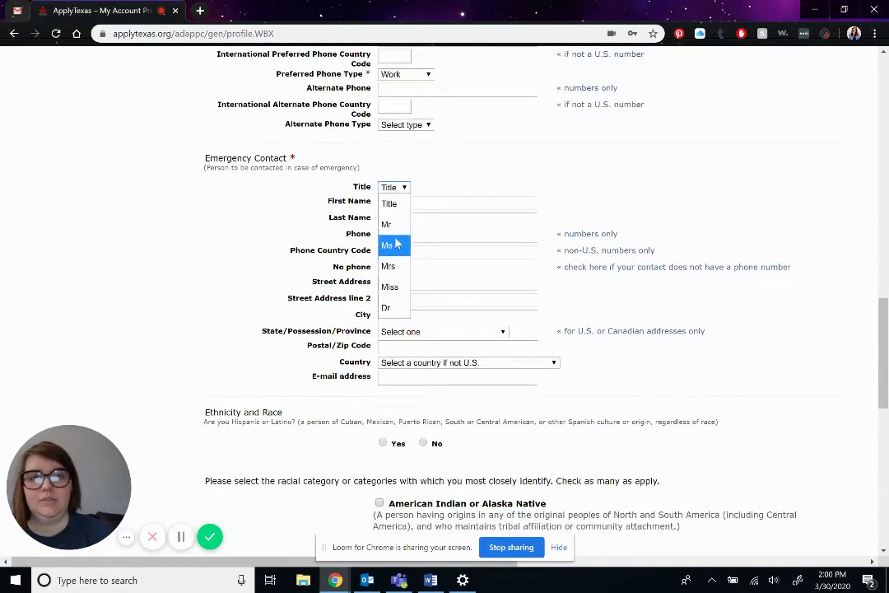
{"action": "left_click", "coordinate": [392, 246]}
{"action": "left_click", "coordinate": [425, 204]}
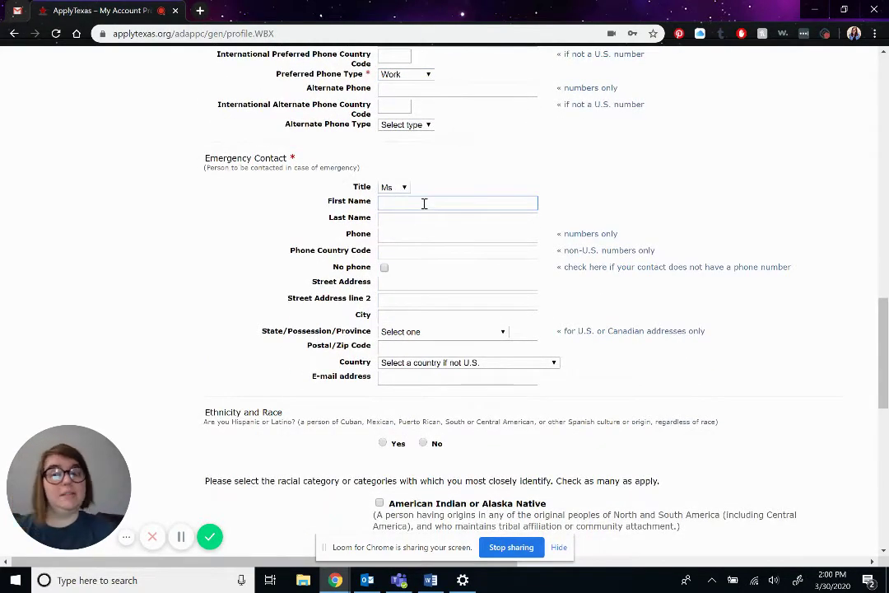
{"action": "type", "text": "Molly"}
{"action": "key", "text": "Tab"}
{"action": "type", "text": "Chp"}
{"action": "key", "text": "Tab"}
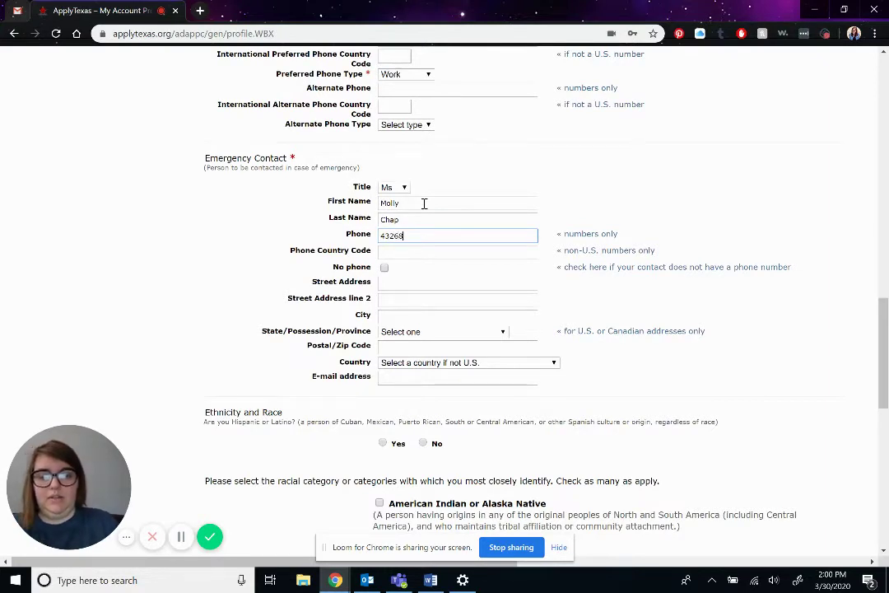
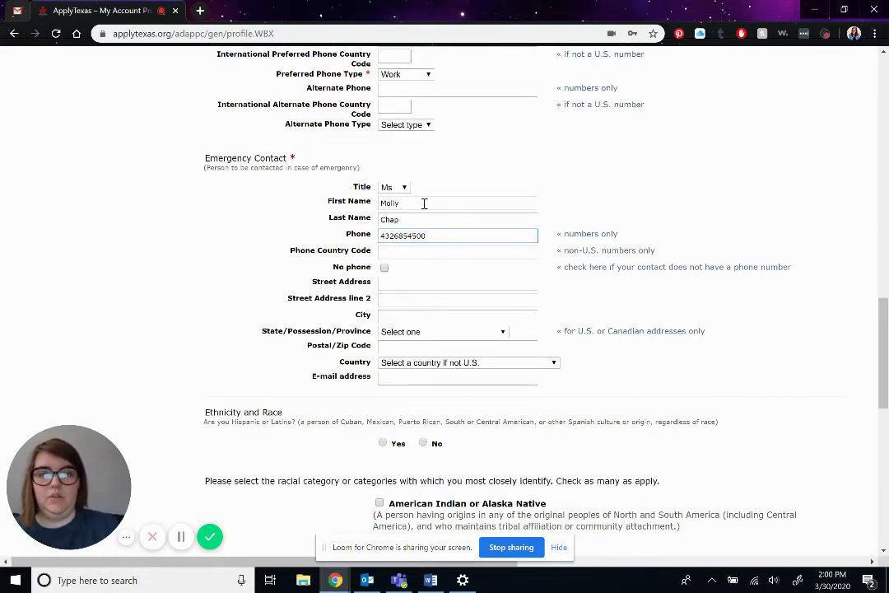
- Fill in the emergency contact's street address, city, state Texas and zip code
{"action": "left_click", "coordinate": [385, 284]}
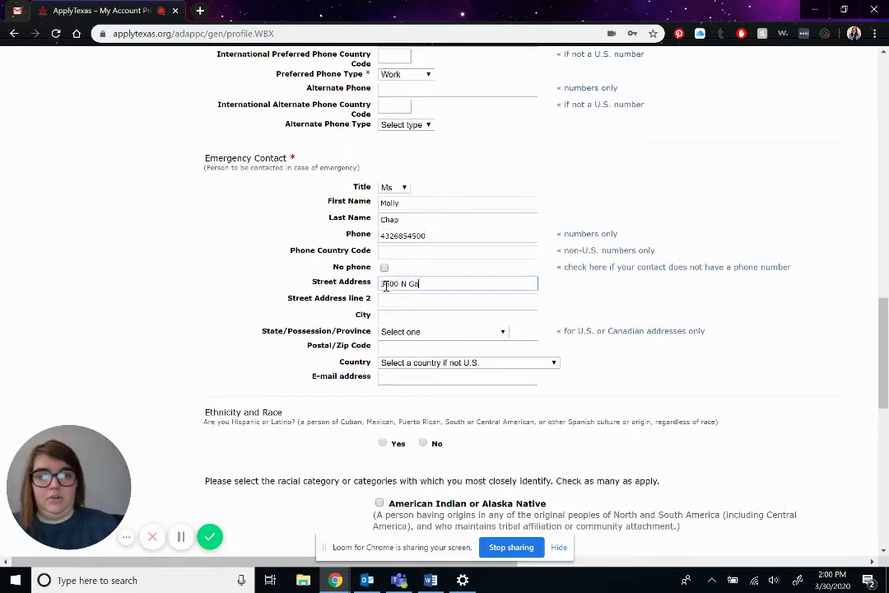
{"action": "key", "text": "Tab"}
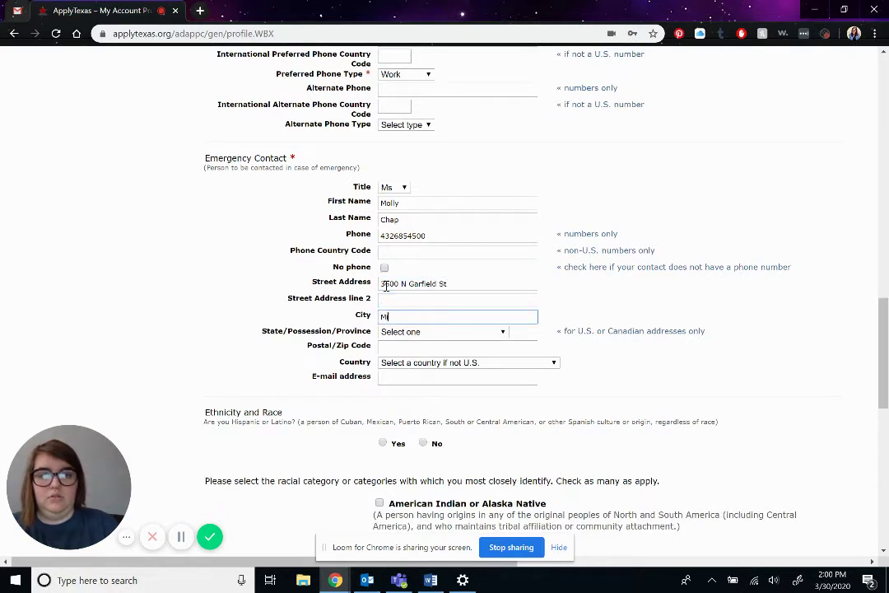
{"action": "type", "text": "Midland"}
{"action": "key", "text": "Tab"}
{"action": "key", "text": "t"}
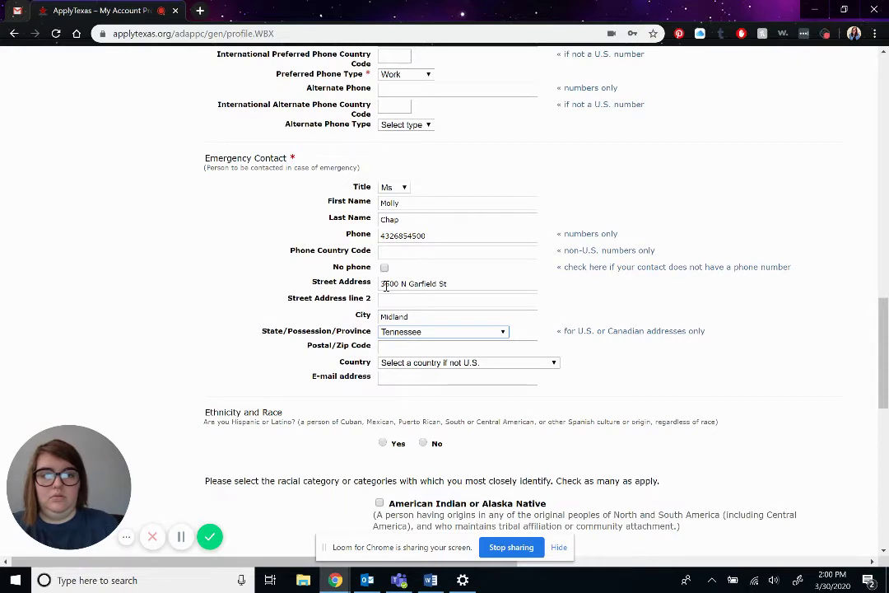
{"action": "left_click", "coordinate": [427, 332]}
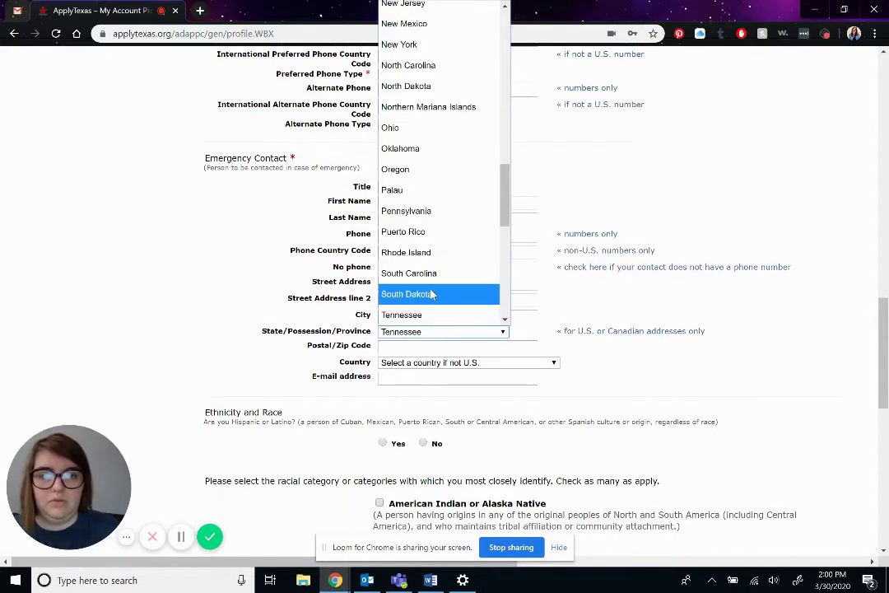
{"action": "left_click", "coordinate": [431, 315]}
{"action": "left_click", "coordinate": [429, 346]}
{"action": "type", "text": "79705"}
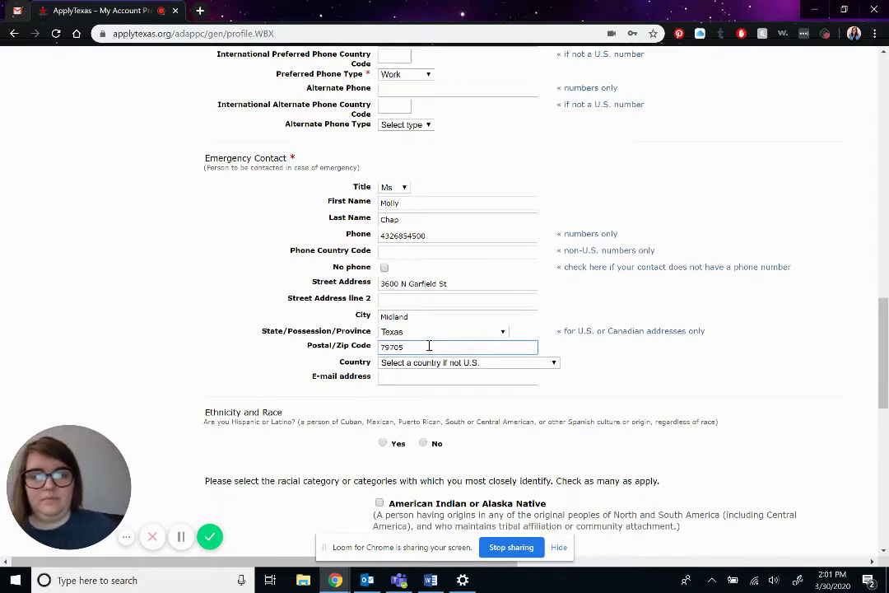
{"action": "left_click", "coordinate": [436, 377]}
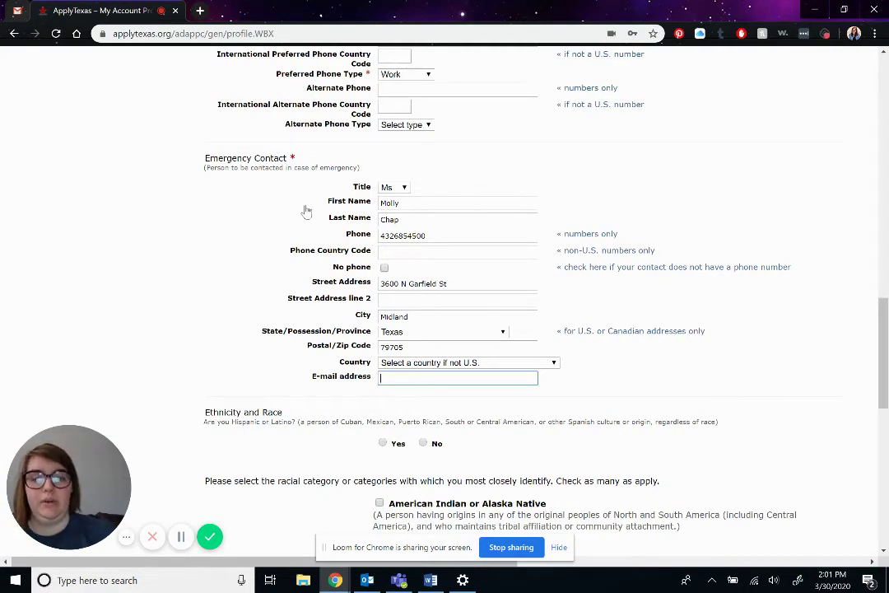
- Answer No to the Hispanic or Latino question and check White as the racial category
{"action": "scroll", "coordinate": [306, 212], "scroll_direction": "down", "scroll_amount": 4}
{"action": "scroll", "coordinate": [306, 212], "scroll_direction": "up", "scroll_amount": 2}
{"action": "scroll", "coordinate": [306, 210], "scroll_direction": "down", "scroll_amount": 2}
{"action": "scroll", "coordinate": [306, 210], "scroll_direction": "down", "scroll_amount": 2}
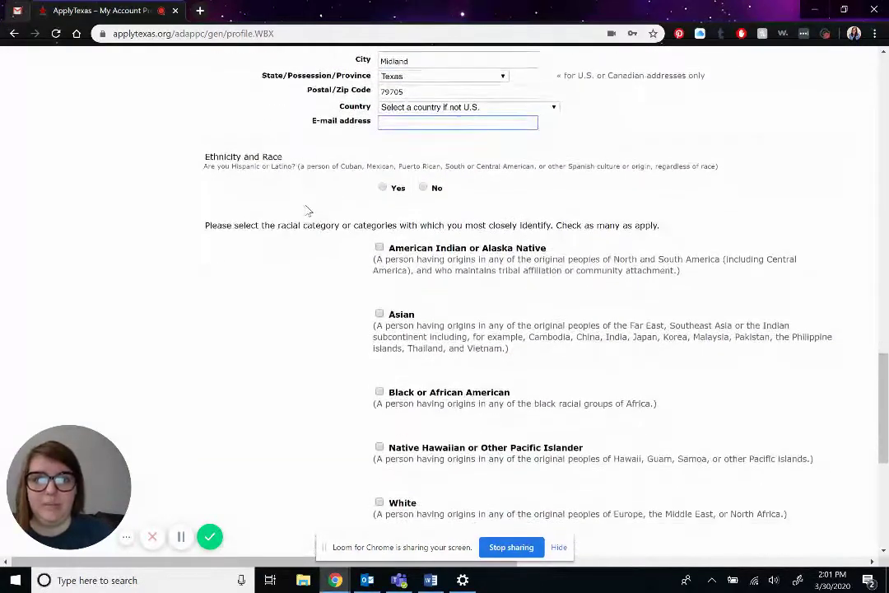
{"action": "scroll", "coordinate": [306, 212], "scroll_direction": "down", "scroll_amount": 1}
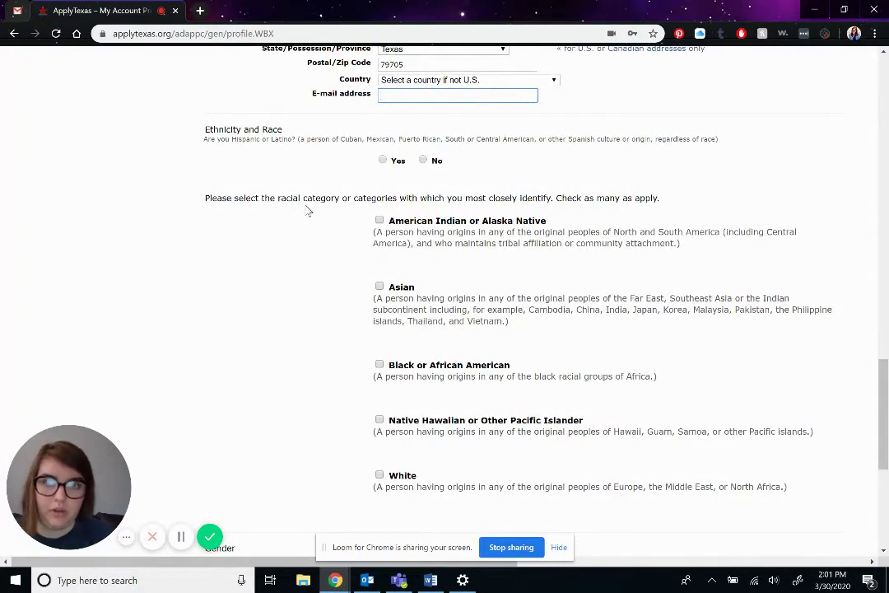
{"action": "left_click", "coordinate": [422, 163]}
{"action": "scroll", "coordinate": [421, 164], "scroll_direction": "down", "scroll_amount": 2}
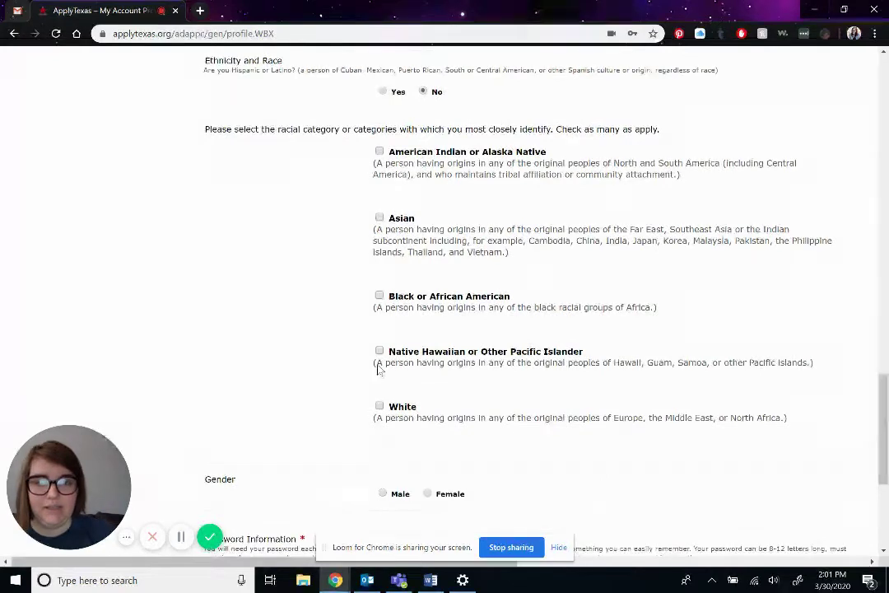
{"action": "left_click", "coordinate": [380, 406]}
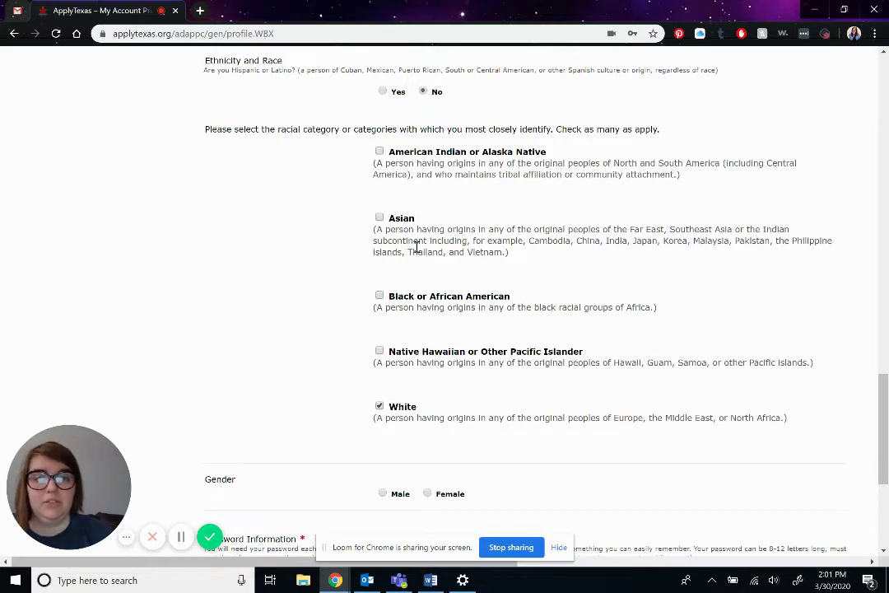
{"action": "scroll", "coordinate": [302, 331], "scroll_direction": "down", "scroll_amount": 3}
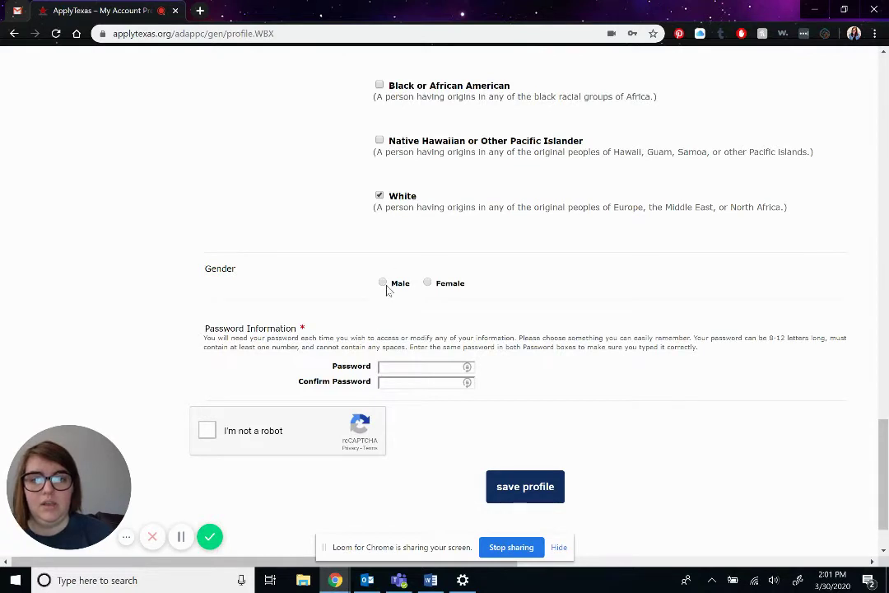
- Enter and confirm the account password, then pass the reCAPTCHA I'm not a robot check
{"action": "left_click", "coordinate": [399, 368]}
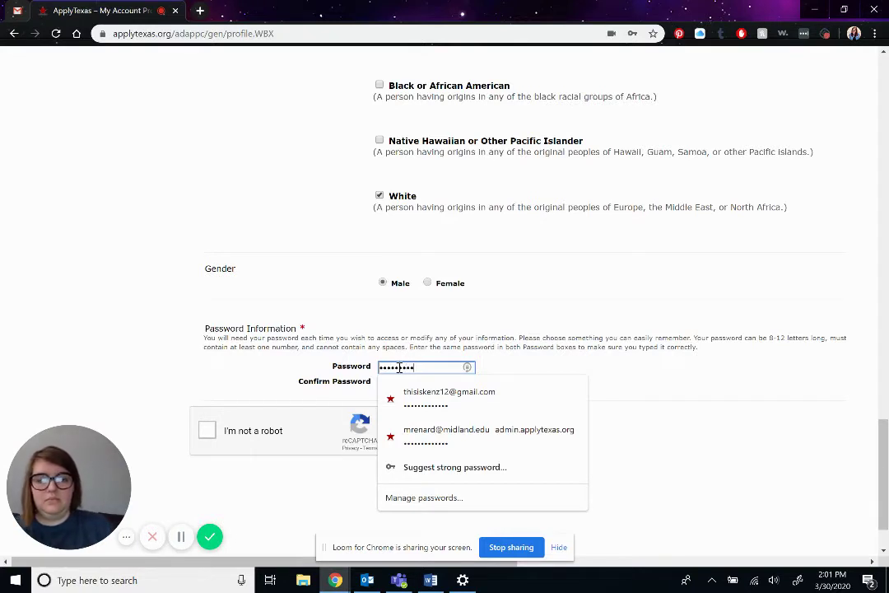
{"action": "key", "text": "Tab"}
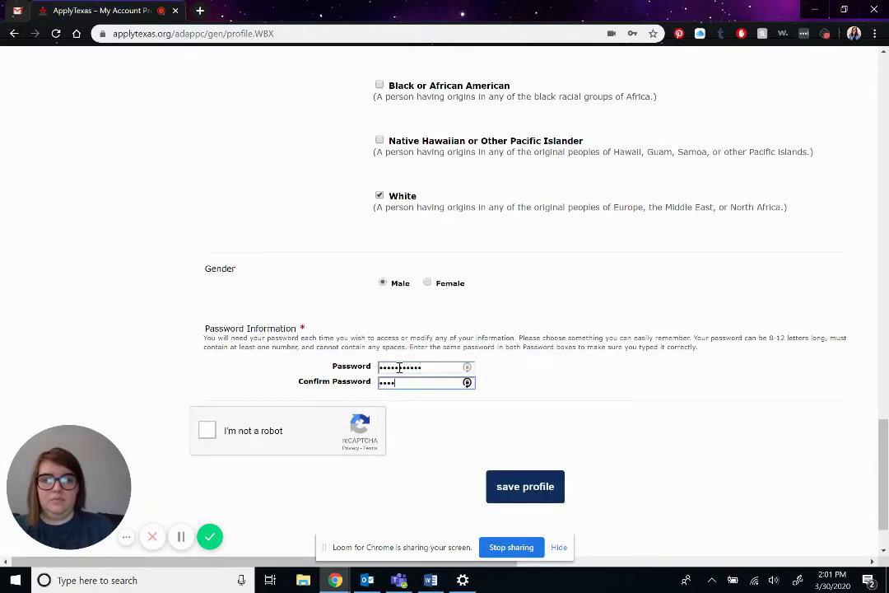
{"action": "type", "text": "••"}
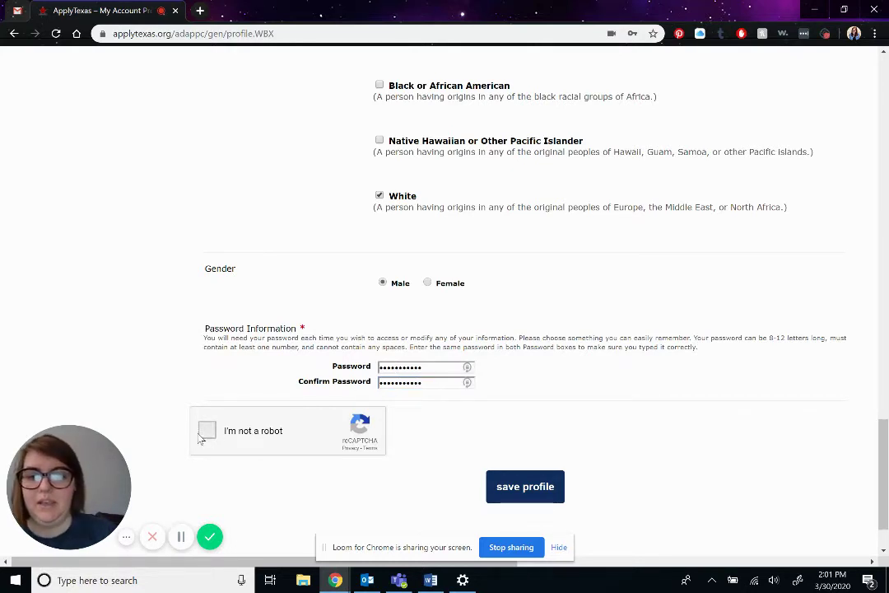
{"action": "left_click", "coordinate": [200, 436]}
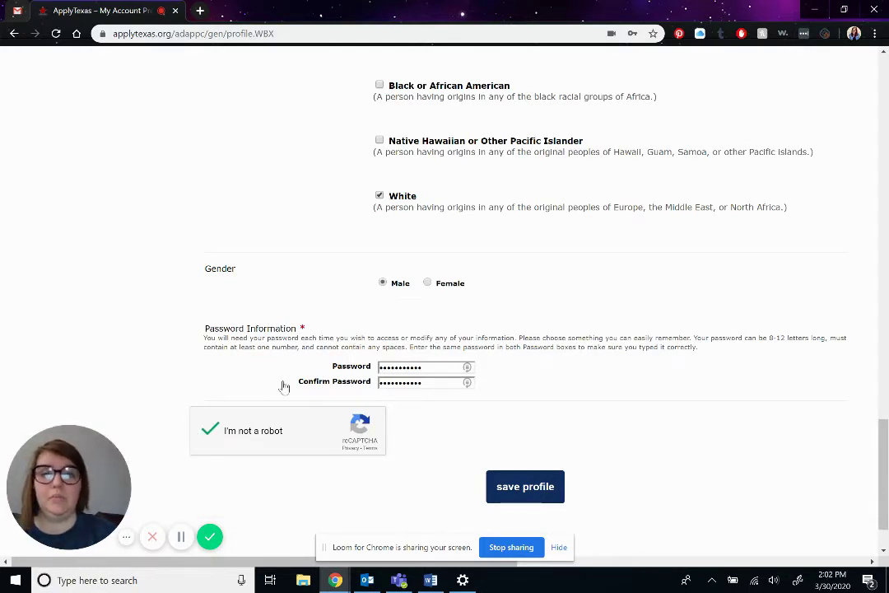
- Try saving the profile and jump to the flagged e-mail error
{"action": "left_click", "coordinate": [532, 487]}
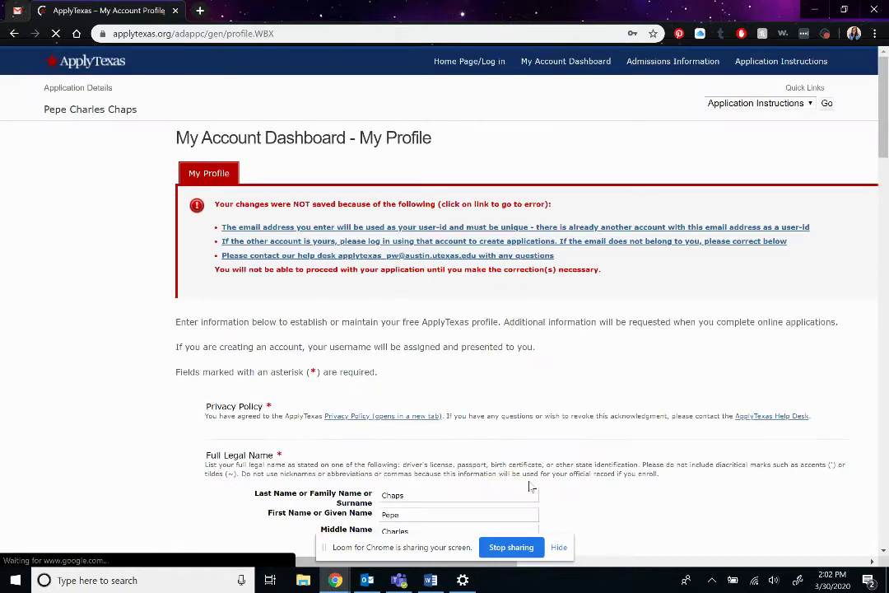
{"action": "left_click", "coordinate": [560, 549]}
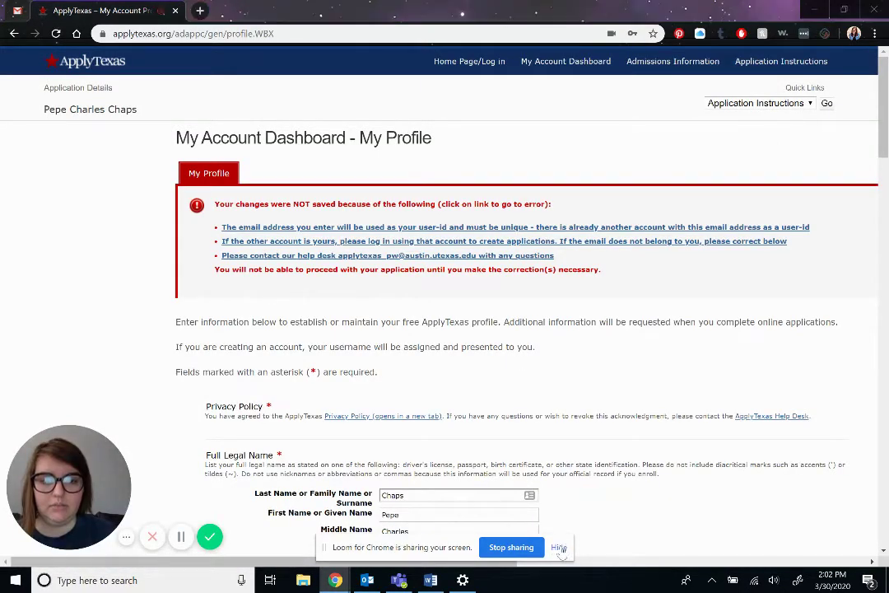
{"action": "left_click", "coordinate": [641, 240]}
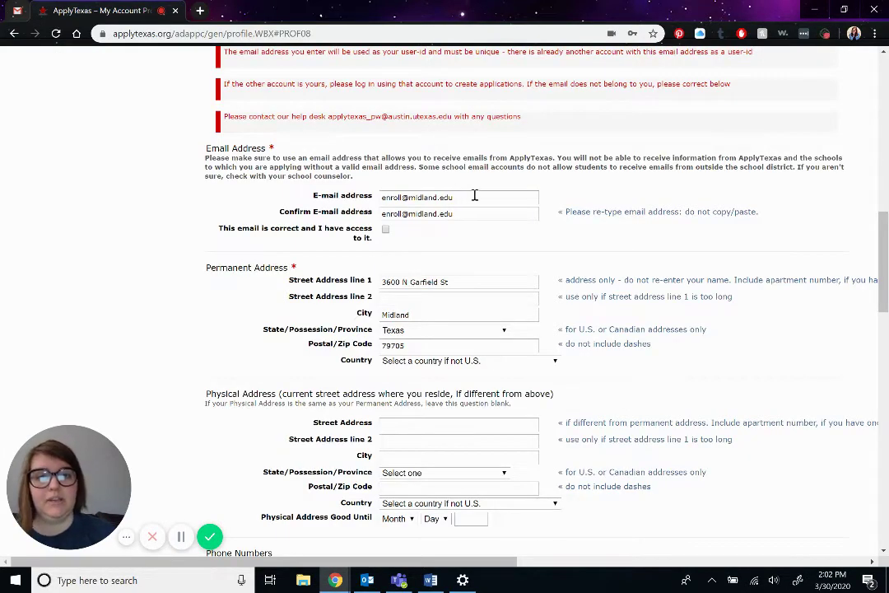
- Replace the name part of the address in both e-mail fields with a new one
{"action": "double_click", "coordinate": [405, 198]}
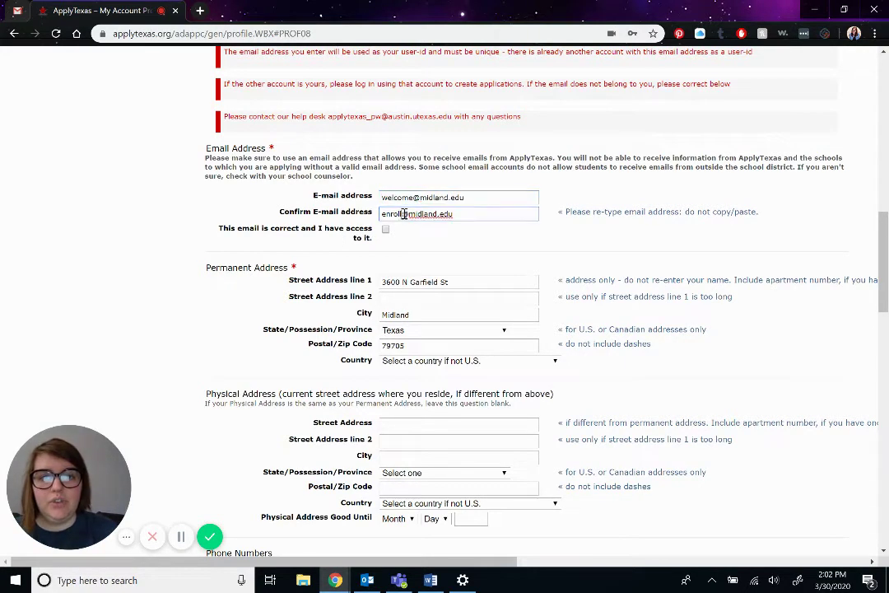
{"action": "left_click_drag", "start_coordinate": [403, 213], "coordinate": [361, 221]}
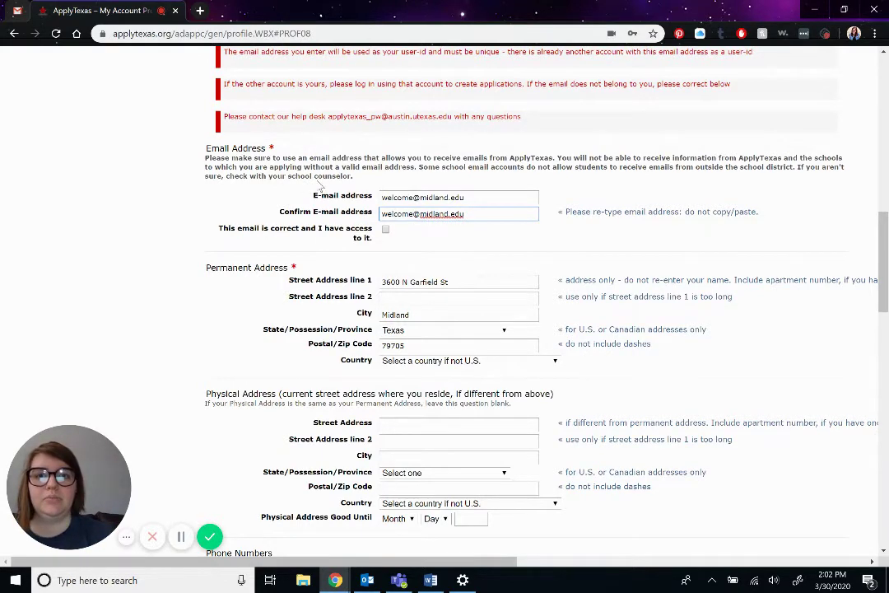
{"action": "scroll", "coordinate": [322, 191], "scroll_direction": "up", "scroll_amount": 1}
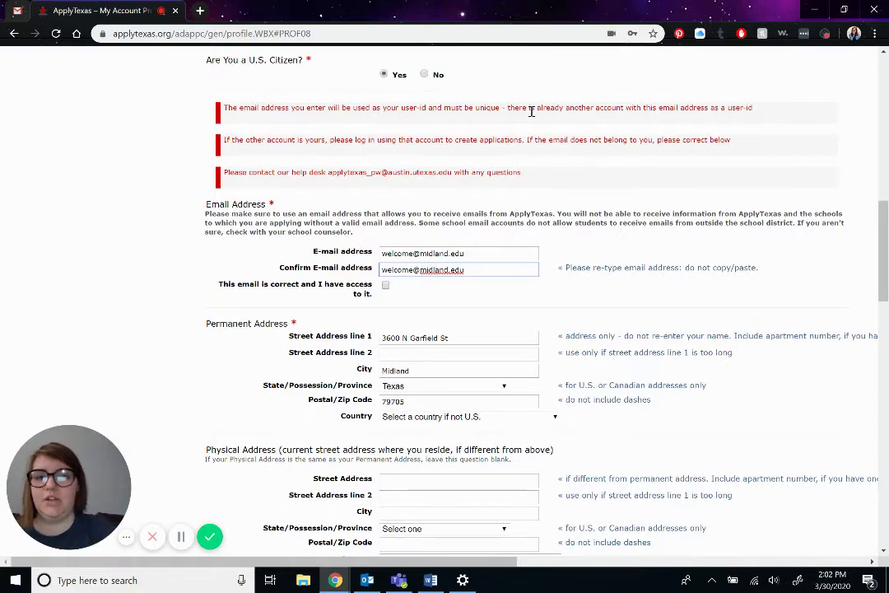
{"action": "scroll", "coordinate": [222, 314], "scroll_direction": "down", "scroll_amount": 15}
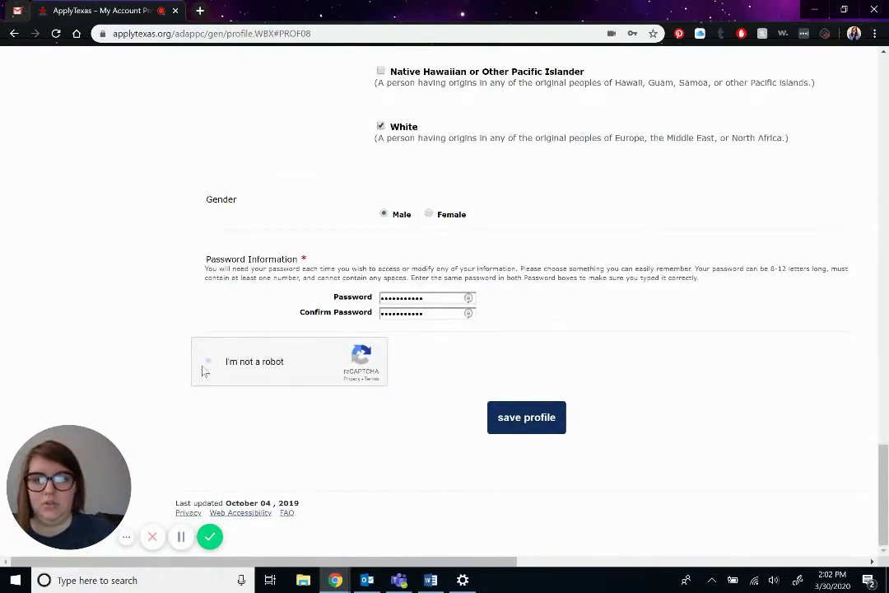
- Redo the reCAPTCHA check, save the profile, and highlight the newly assigned username
{"action": "left_click", "coordinate": [209, 362]}
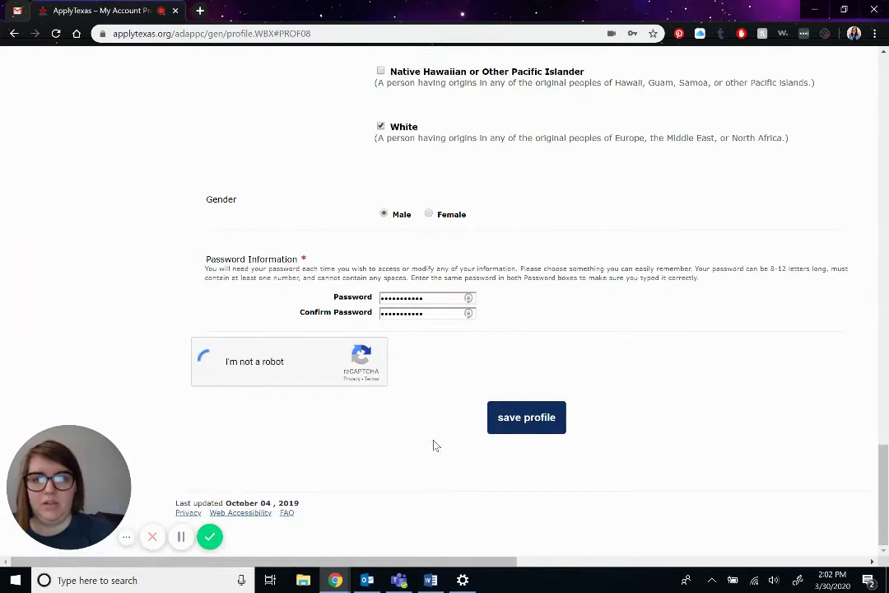
{"action": "left_click", "coordinate": [548, 419]}
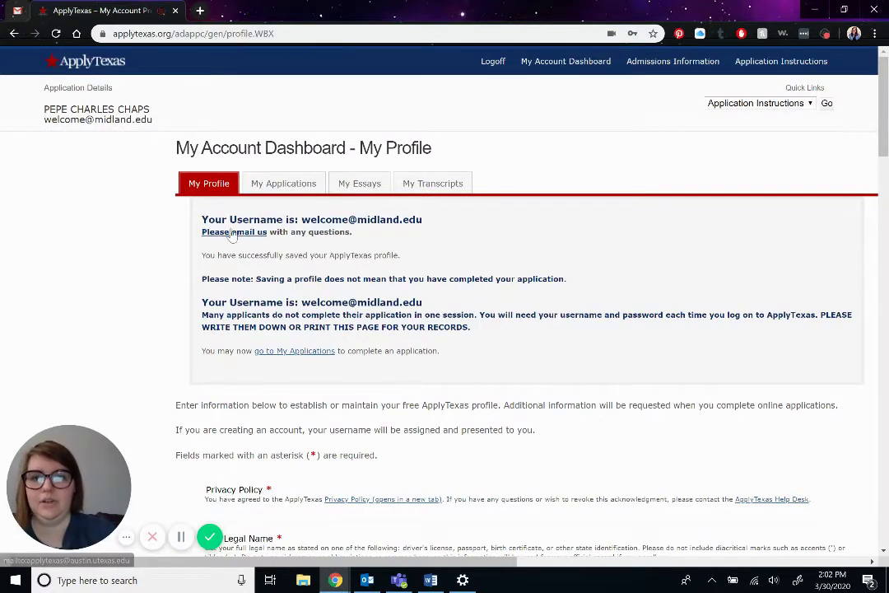
{"action": "left_click_drag", "start_coordinate": [302, 219], "coordinate": [429, 227]}
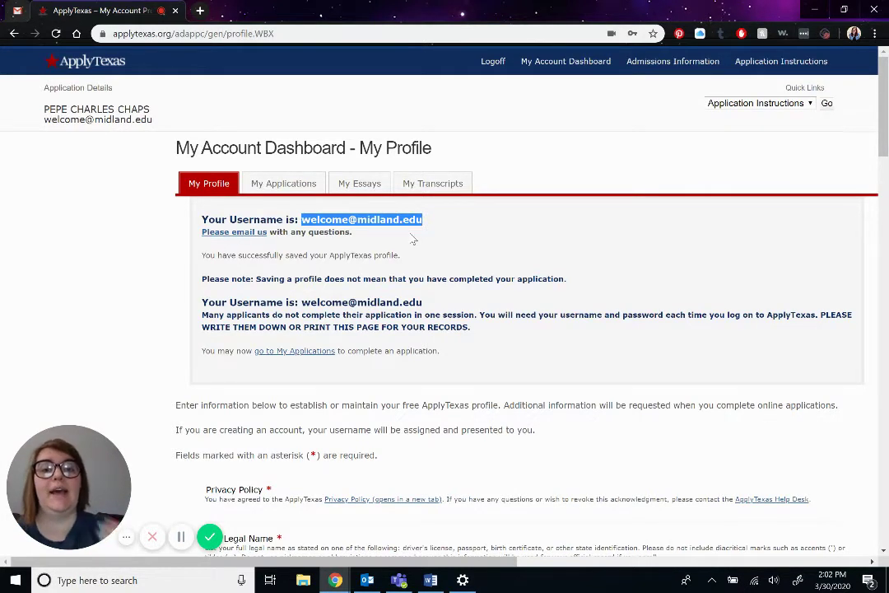
- Create a new 2 year college admissions application from My Applications
{"action": "left_click", "coordinate": [414, 239]}
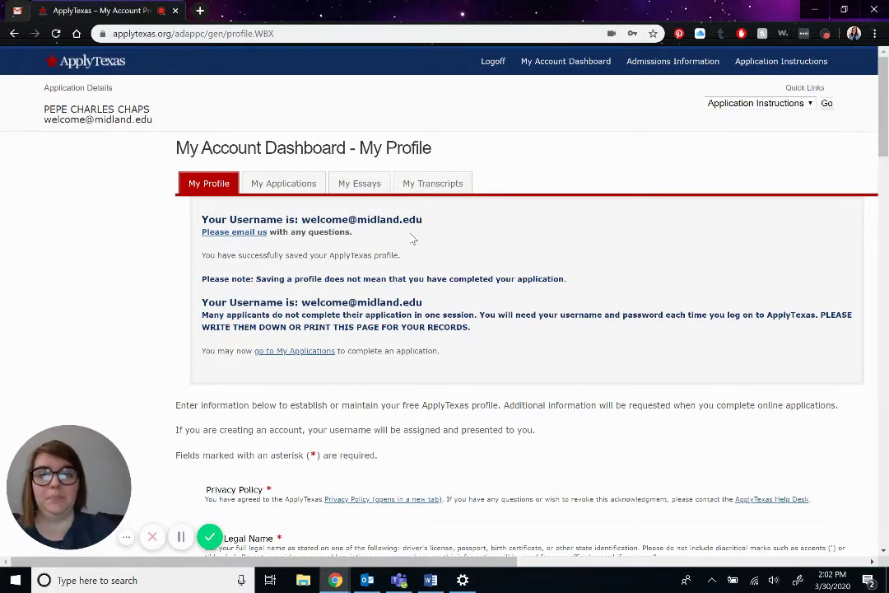
{"action": "left_click", "coordinate": [283, 183]}
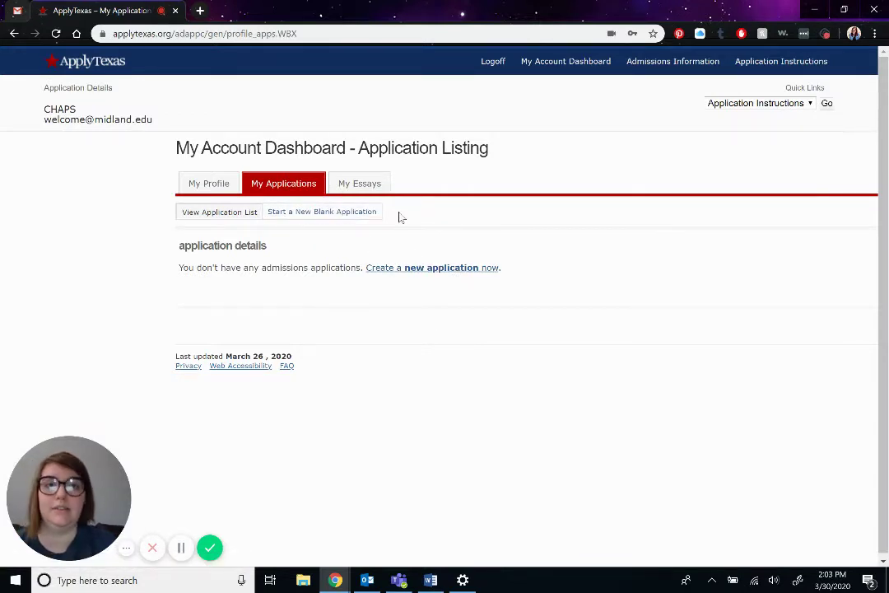
{"action": "left_click", "coordinate": [424, 269]}
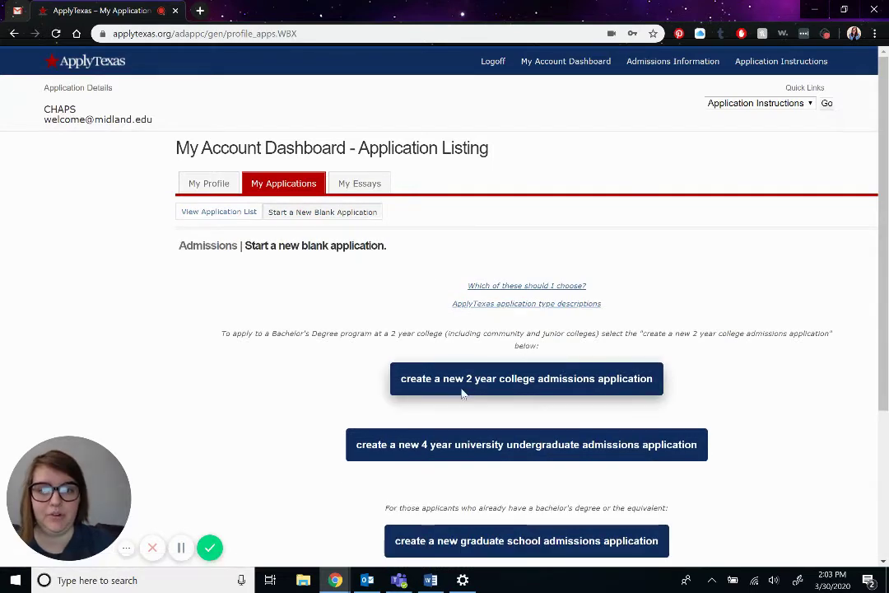
{"action": "left_click", "coordinate": [490, 391]}
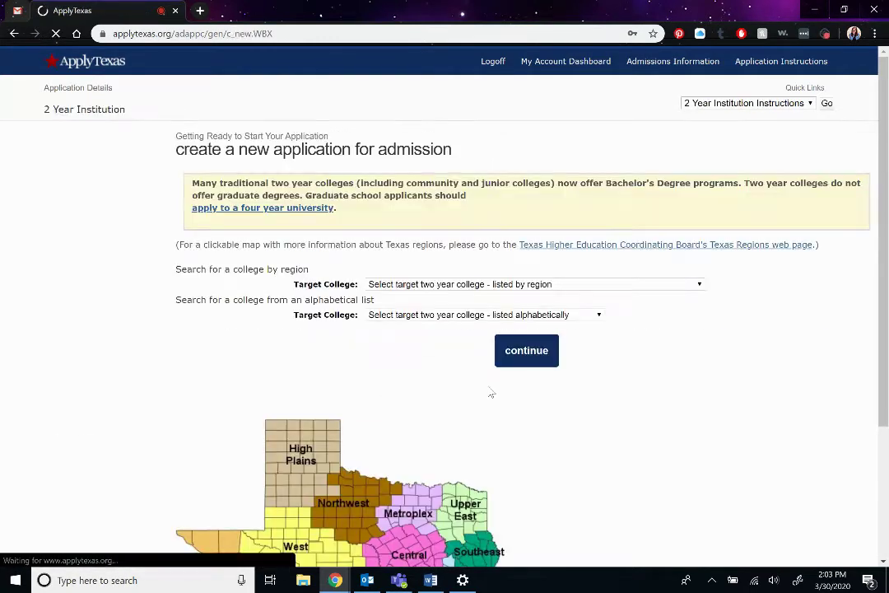
{"action": "scroll", "coordinate": [427, 347], "scroll_direction": "down", "scroll_amount": 1}
{"action": "scroll", "coordinate": [428, 347], "scroll_direction": "up", "scroll_amount": 1}
- Choose Midland College from the college list as the target college
{"action": "left_click", "coordinate": [445, 277]}
{"action": "scroll", "coordinate": [440, 405], "scroll_direction": "down", "scroll_amount": 10}
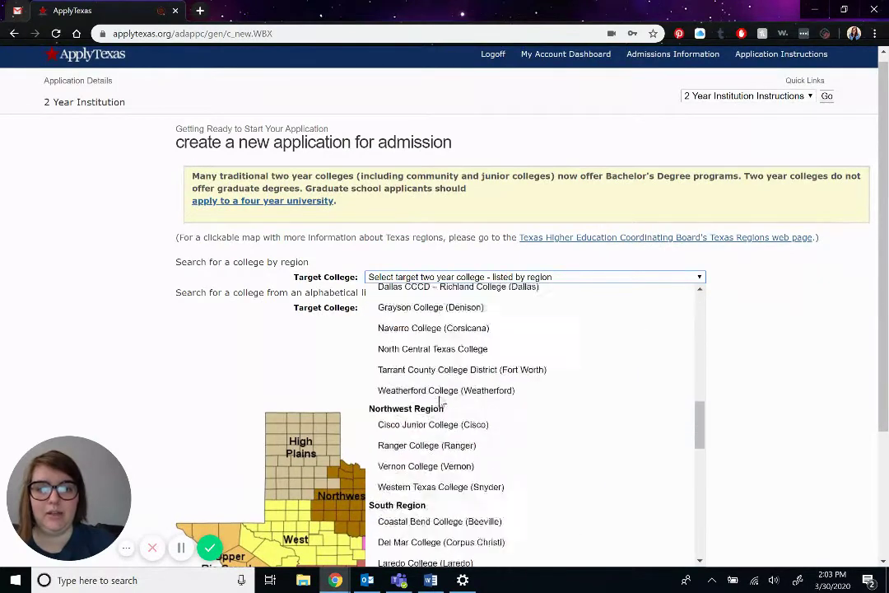
{"action": "scroll", "coordinate": [441, 404], "scroll_direction": "down", "scroll_amount": 10}
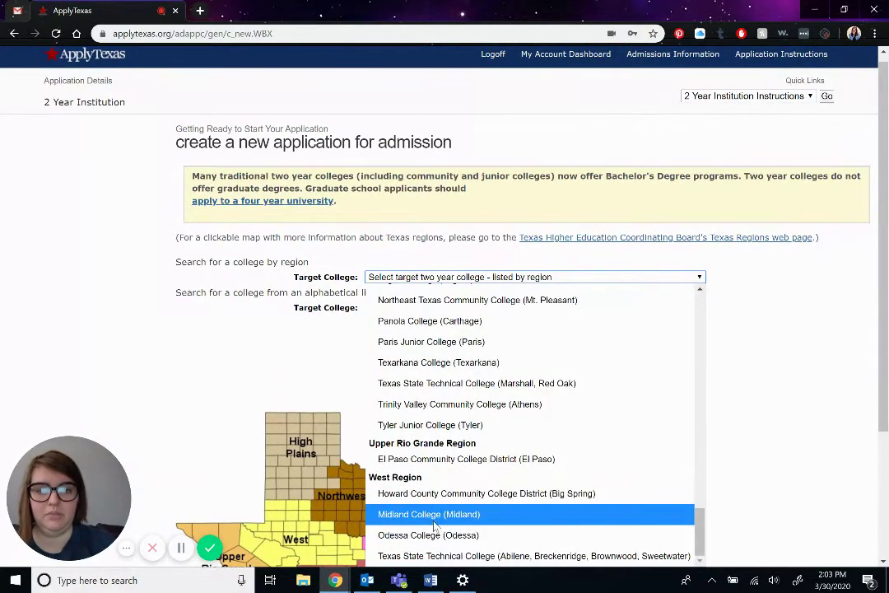
{"action": "left_click", "coordinate": [434, 524]}
{"action": "scroll", "coordinate": [391, 473], "scroll_direction": "down", "scroll_amount": 1}
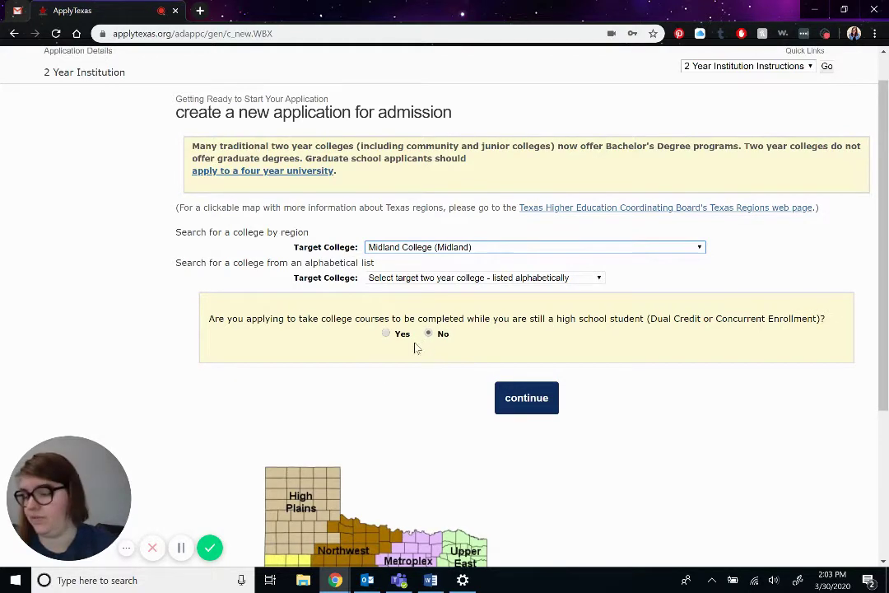
- Select Fall (Aug - Dec) 2020 as the semester of entry
{"action": "left_click", "coordinate": [528, 409]}
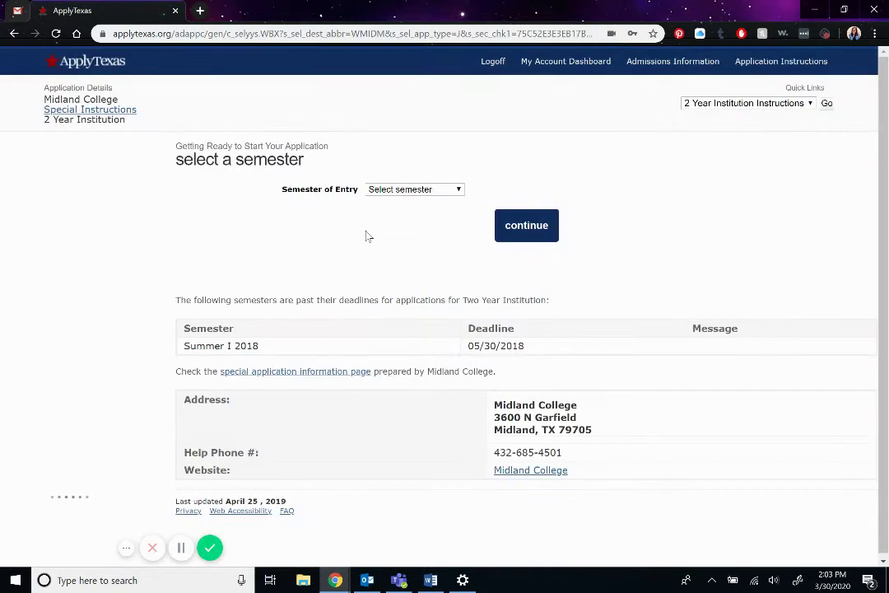
{"action": "left_click", "coordinate": [400, 191]}
{"action": "left_click", "coordinate": [411, 247]}
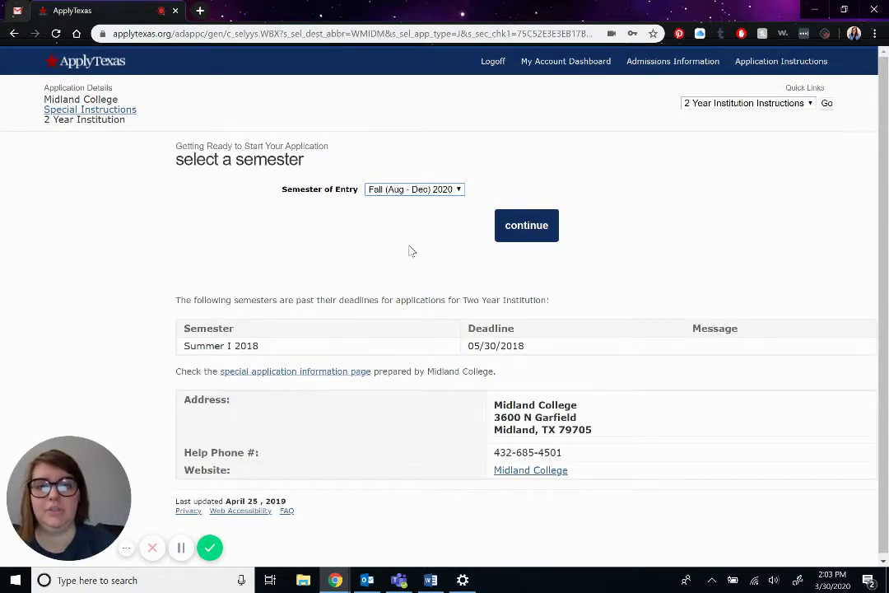
- Choose STEM as first-choice school and Engineering (Pre-Major Transfer) as the major
{"action": "left_click", "coordinate": [531, 229]}
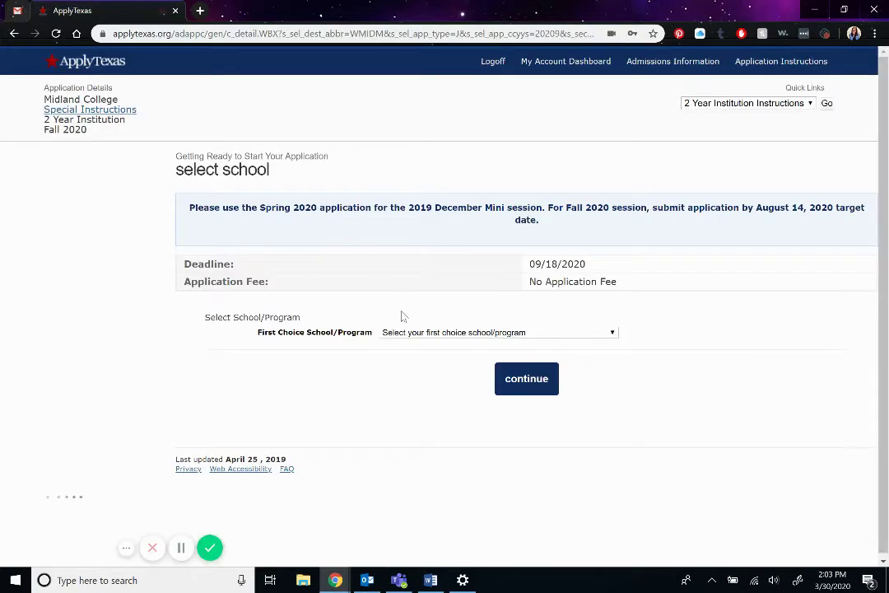
{"action": "left_click", "coordinate": [399, 333]}
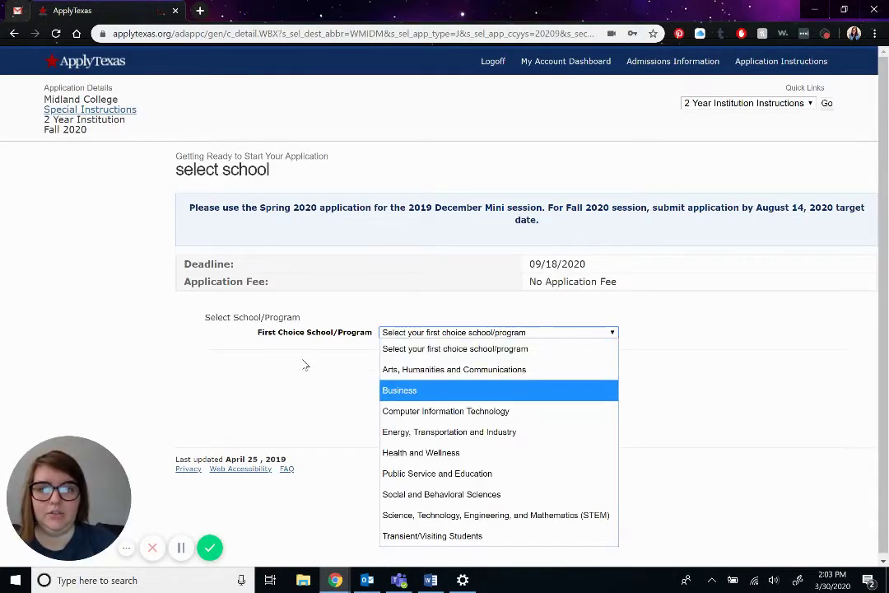
{"action": "left_click", "coordinate": [437, 517]}
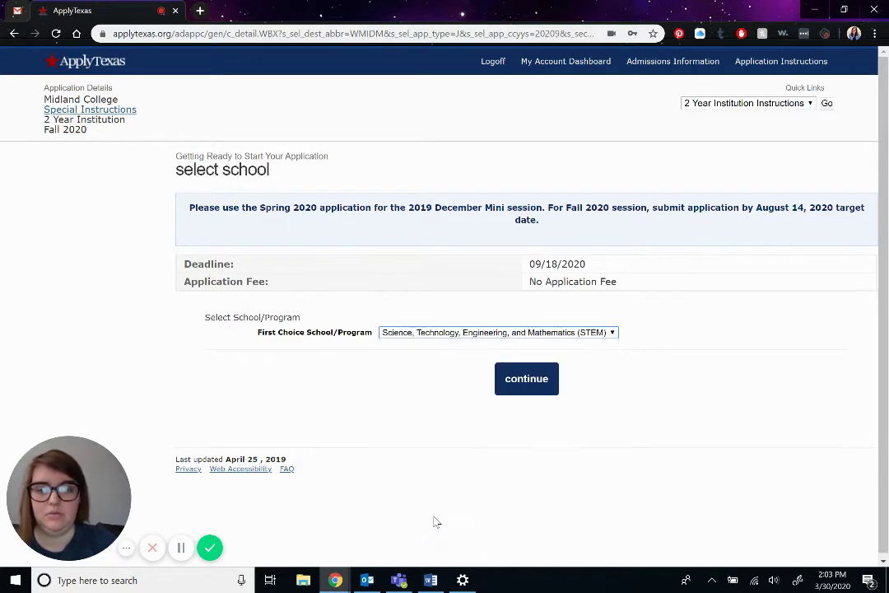
{"action": "left_click", "coordinate": [539, 382]}
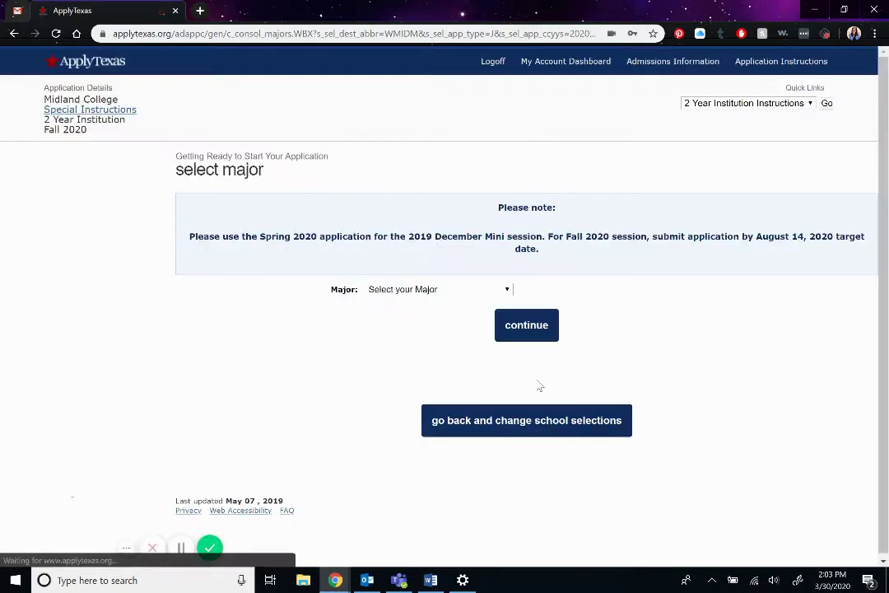
{"action": "left_click", "coordinate": [403, 293]}
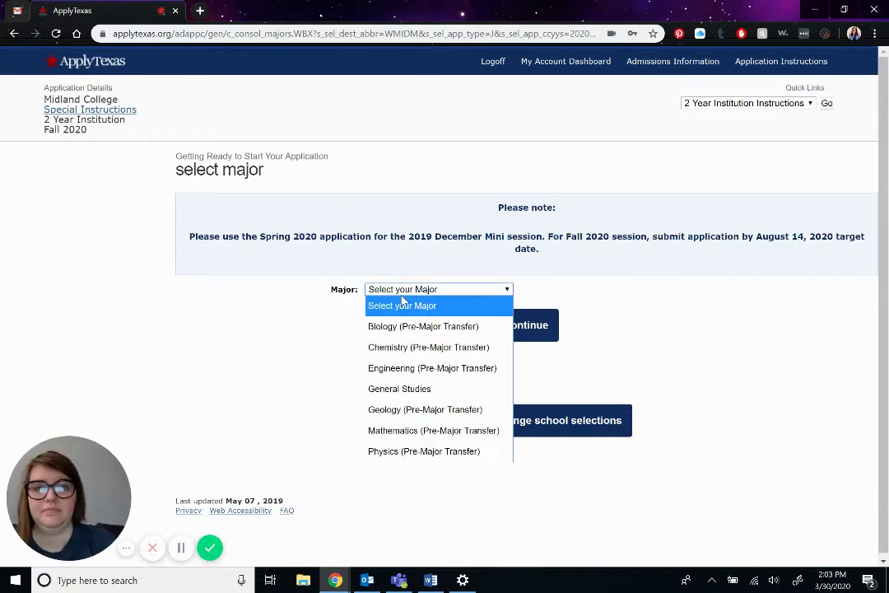
{"action": "left_click", "coordinate": [406, 370]}
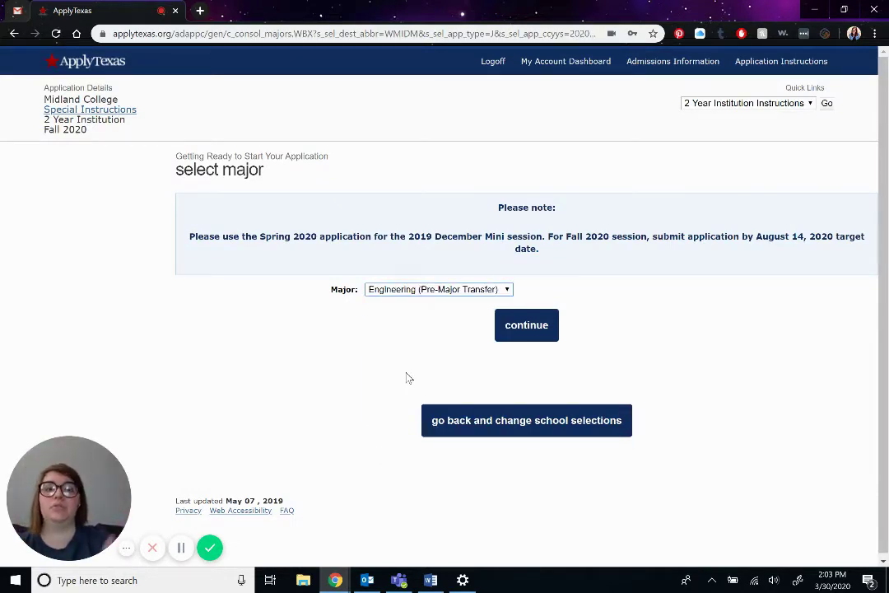
- Go back, reselect STEM and Engineering (Pre-Major Transfer), and reach the application checklist
{"action": "left_click", "coordinate": [458, 435]}
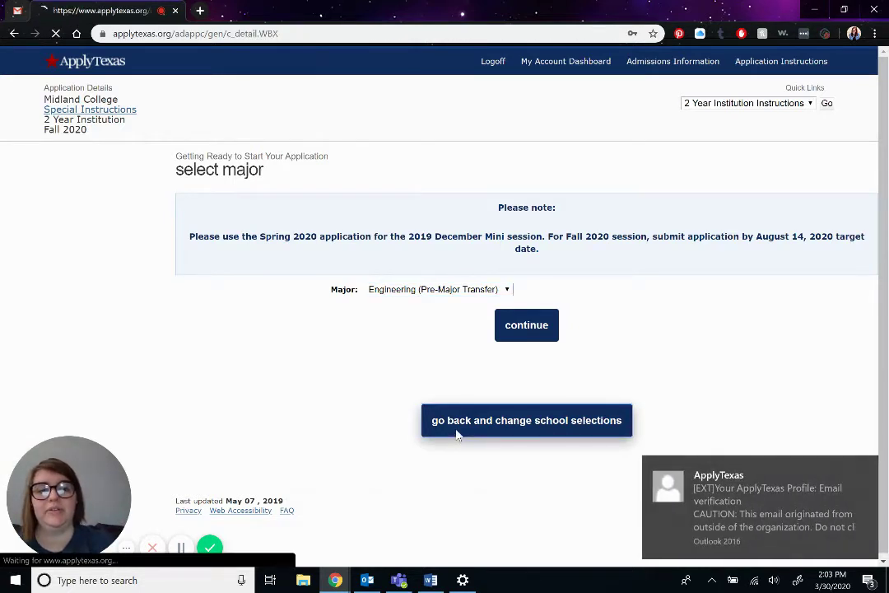
{"action": "left_click", "coordinate": [869, 469]}
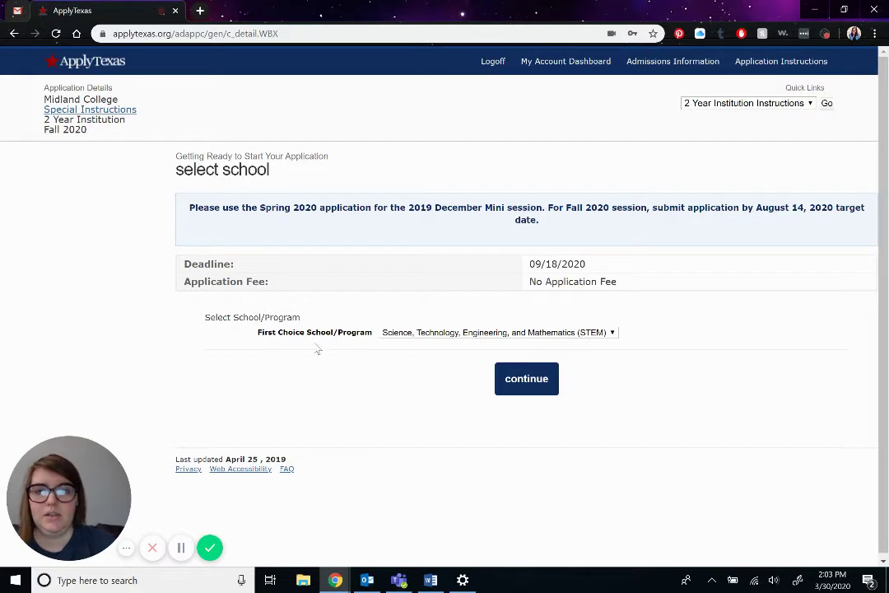
{"action": "left_click", "coordinate": [417, 332]}
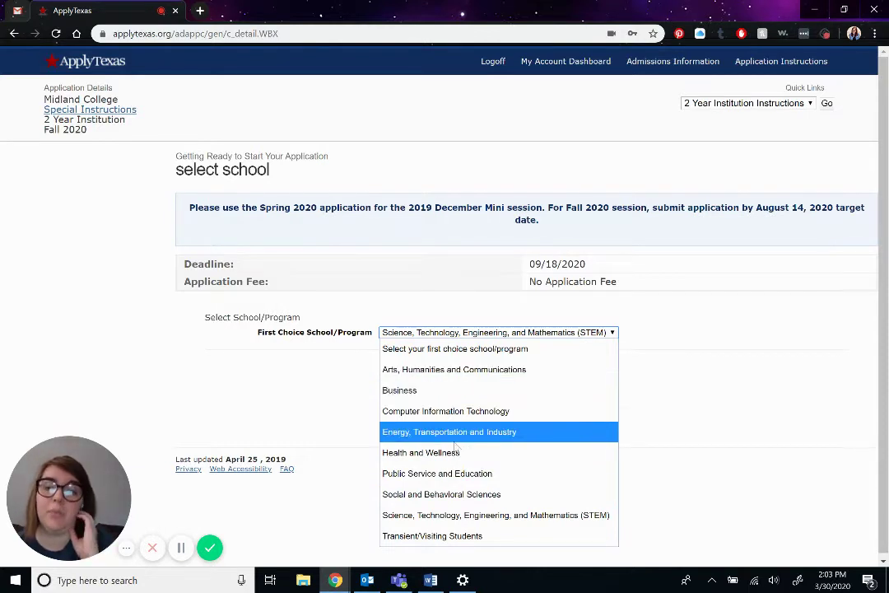
{"action": "left_click", "coordinate": [456, 514]}
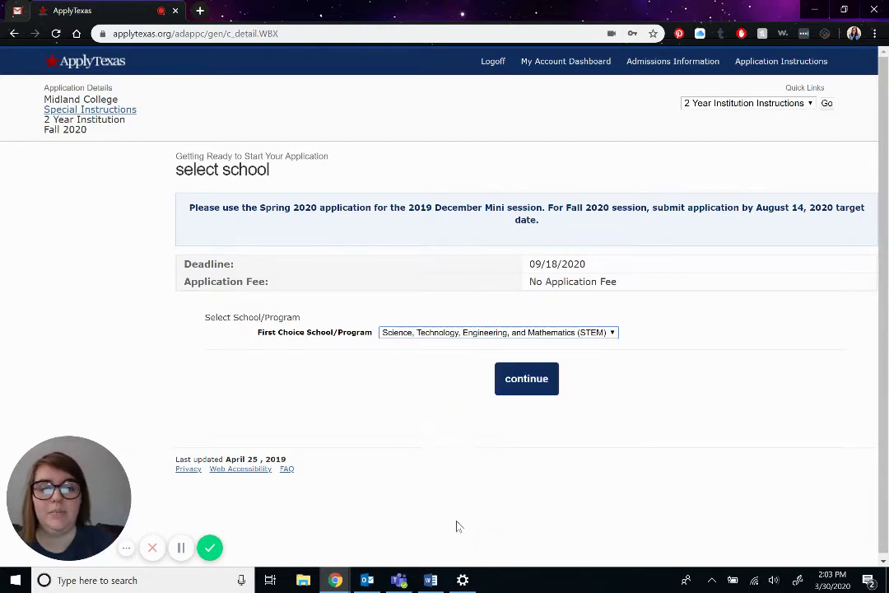
{"action": "left_click", "coordinate": [525, 378]}
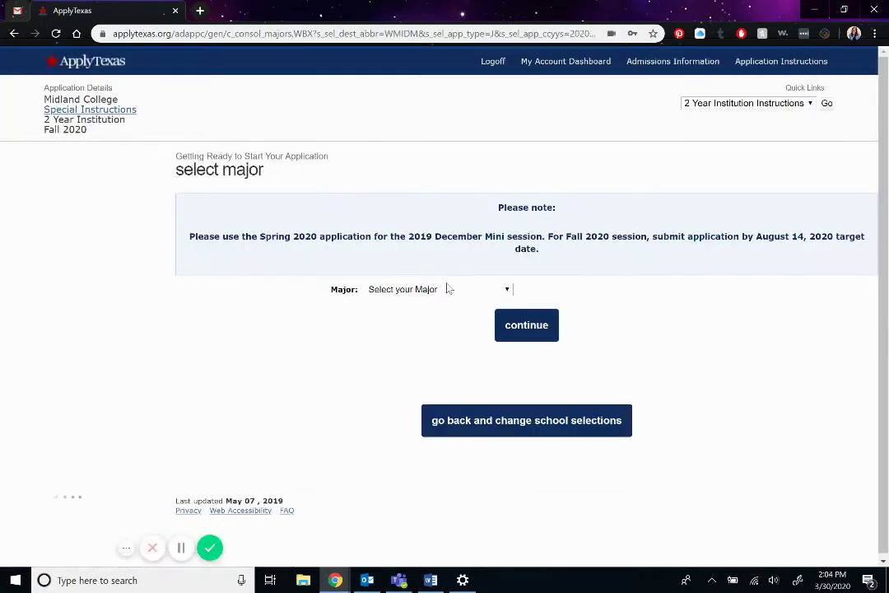
{"action": "left_click", "coordinate": [449, 290]}
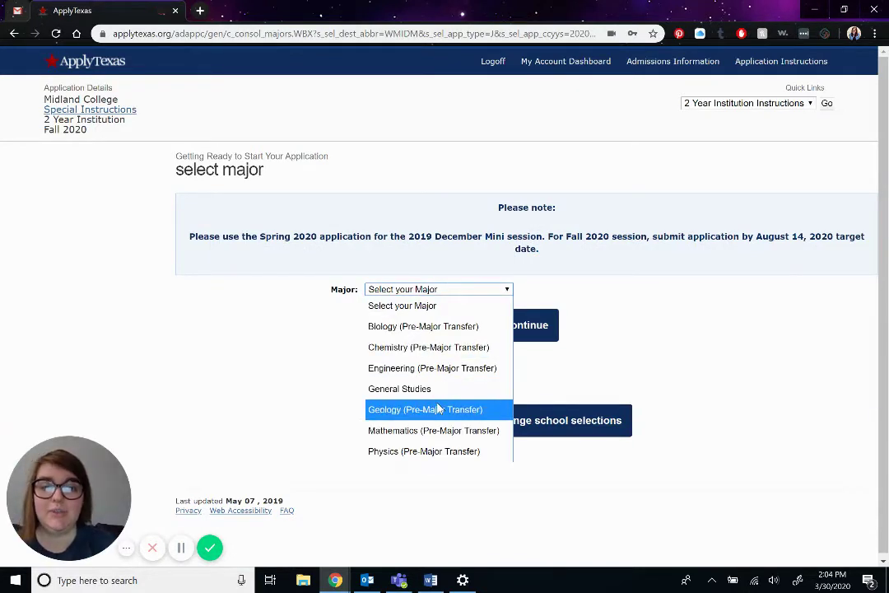
{"action": "left_click", "coordinate": [445, 370]}
{"action": "left_click", "coordinate": [525, 327]}
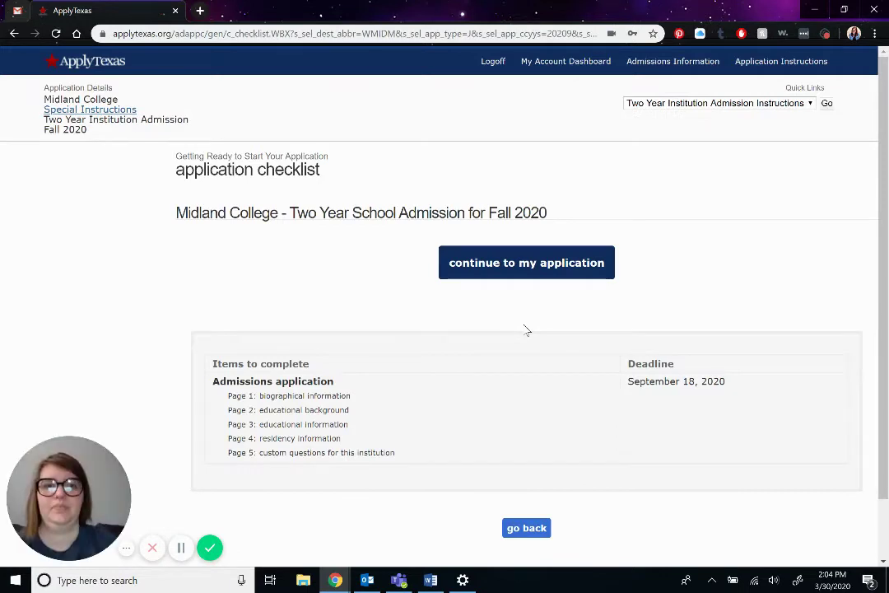
- Begin page 1 and review the biographical information form, highlighting the dual-credit question
{"action": "left_click", "coordinate": [506, 269]}
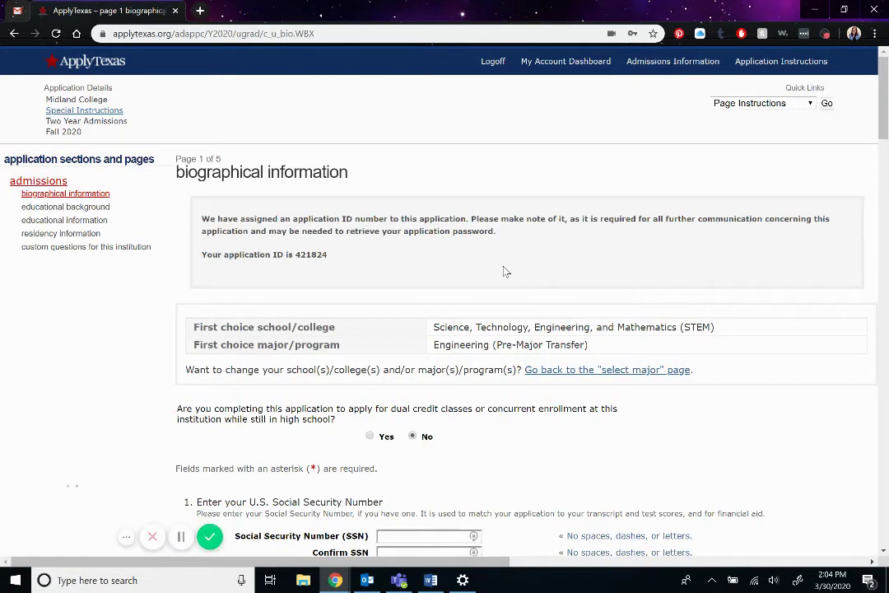
{"action": "scroll", "coordinate": [506, 271], "scroll_direction": "down", "scroll_amount": 2}
{"action": "scroll", "coordinate": [505, 272], "scroll_direction": "down", "scroll_amount": 1}
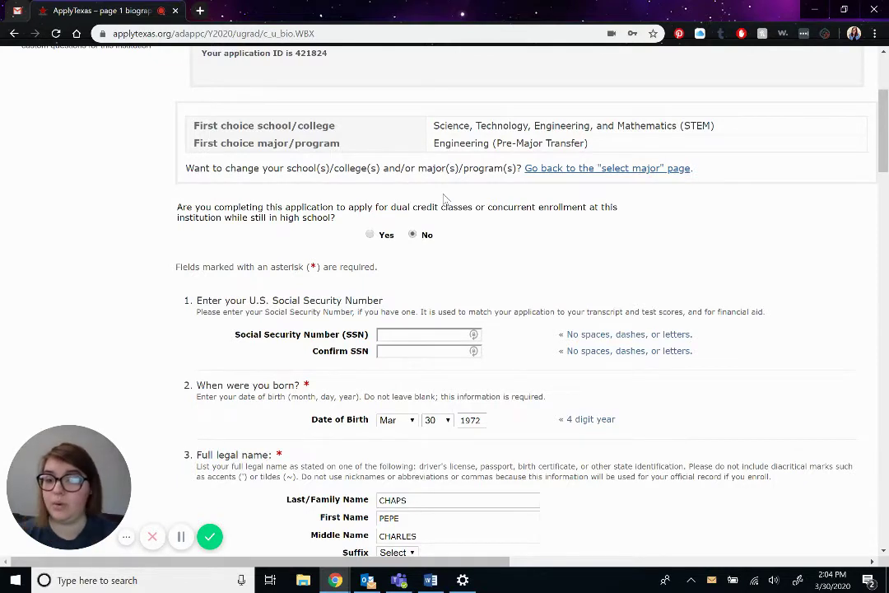
{"action": "scroll", "coordinate": [444, 197], "scroll_direction": "down", "scroll_amount": 1}
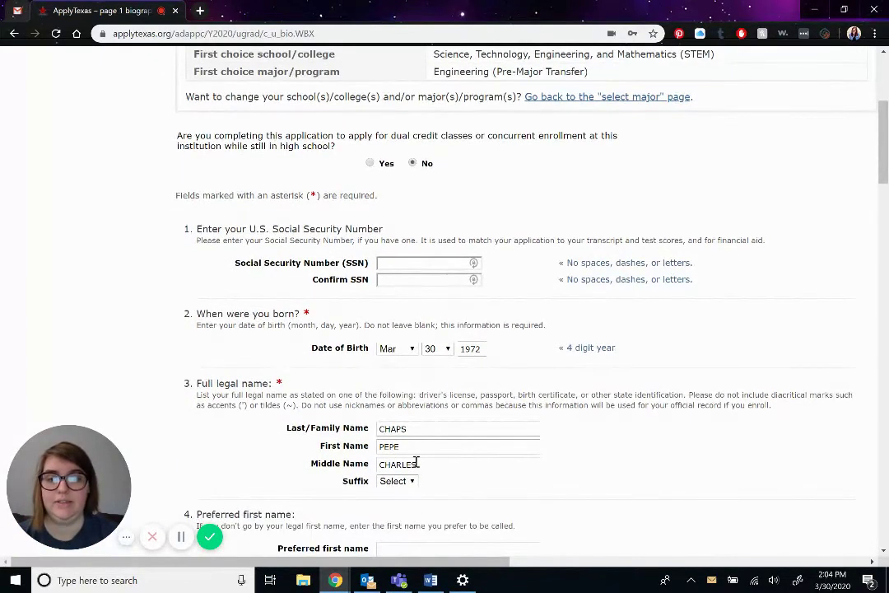
{"action": "scroll", "coordinate": [465, 372], "scroll_direction": "up", "scroll_amount": 1}
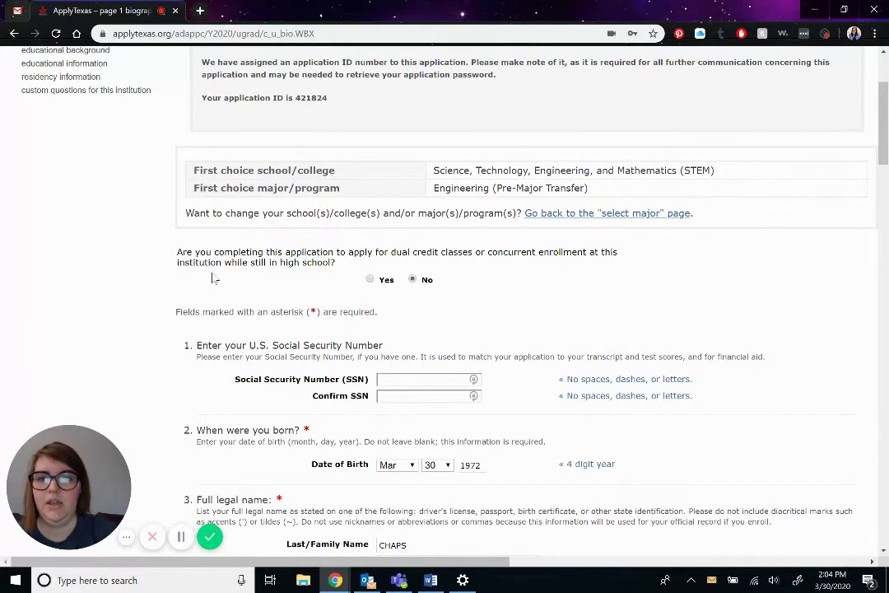
{"action": "left_click_drag", "start_coordinate": [178, 261], "coordinate": [433, 264]}
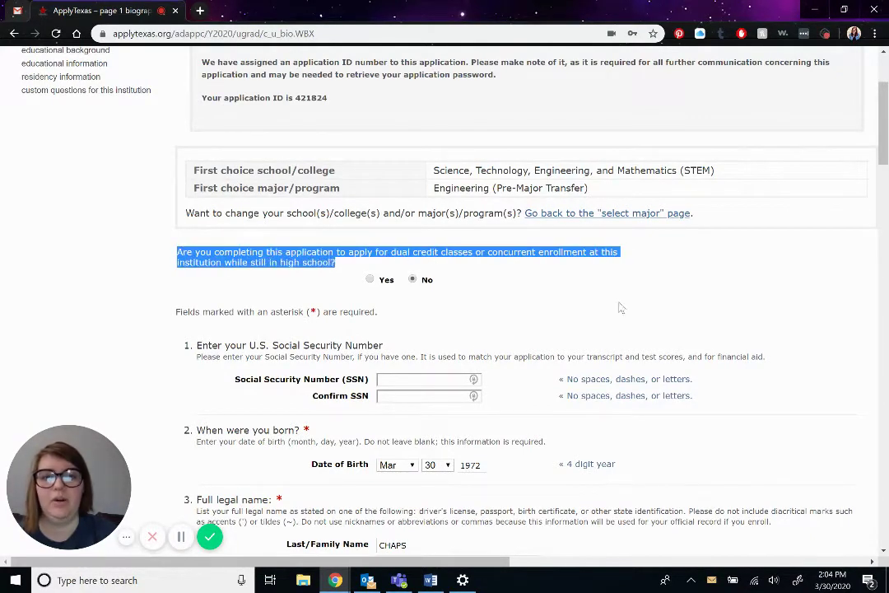
{"action": "left_click", "coordinate": [492, 314]}
{"action": "scroll", "coordinate": [420, 282], "scroll_direction": "down", "scroll_amount": 1}
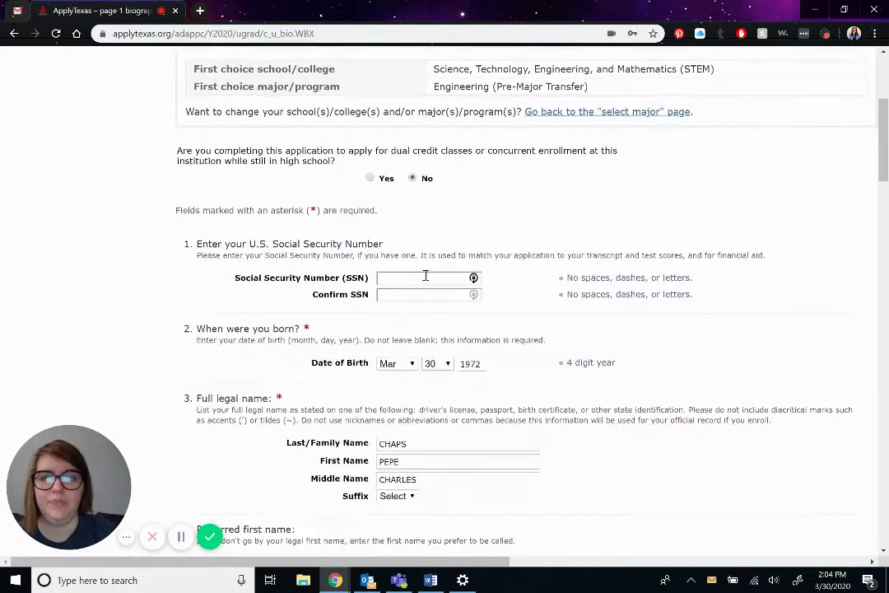
- Enter the Social Security Number in the SSN and Confirm SSN fields, retyping both to correct them
{"action": "left_click", "coordinate": [404, 280]}
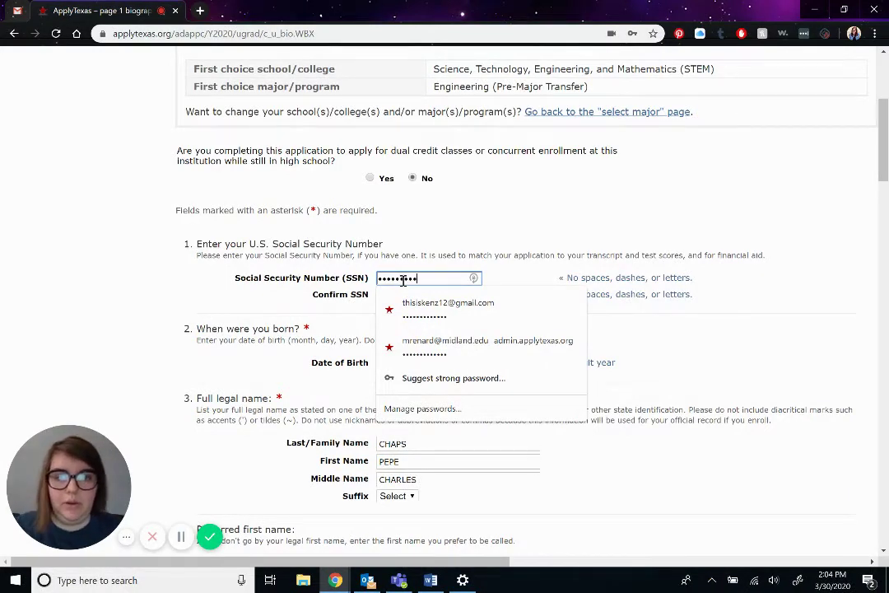
{"action": "left_click", "coordinate": [516, 272]}
{"action": "left_click", "coordinate": [452, 297]}
{"action": "type", "text": "•••"}
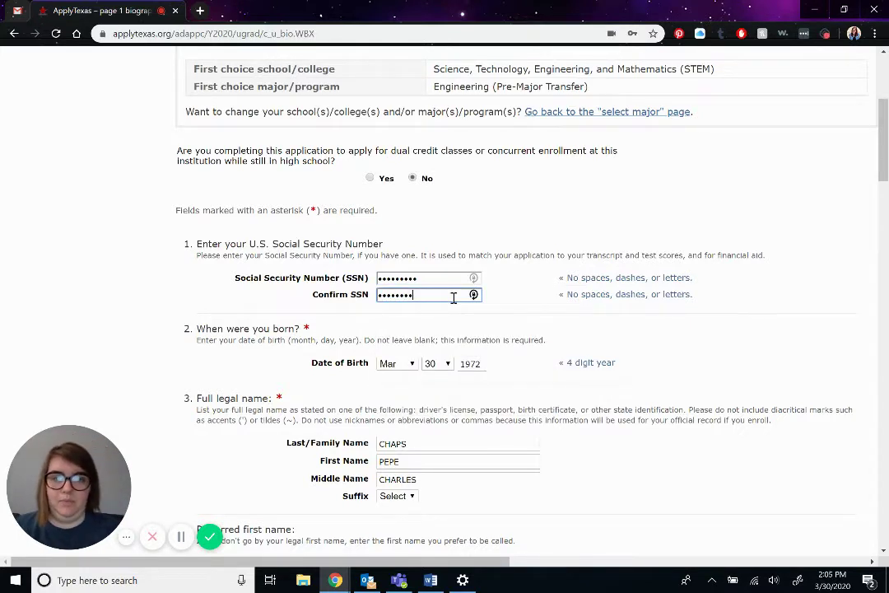
{"action": "left_click_drag", "start_coordinate": [447, 278], "coordinate": [302, 278]}
{"action": "type", "text": "••"}
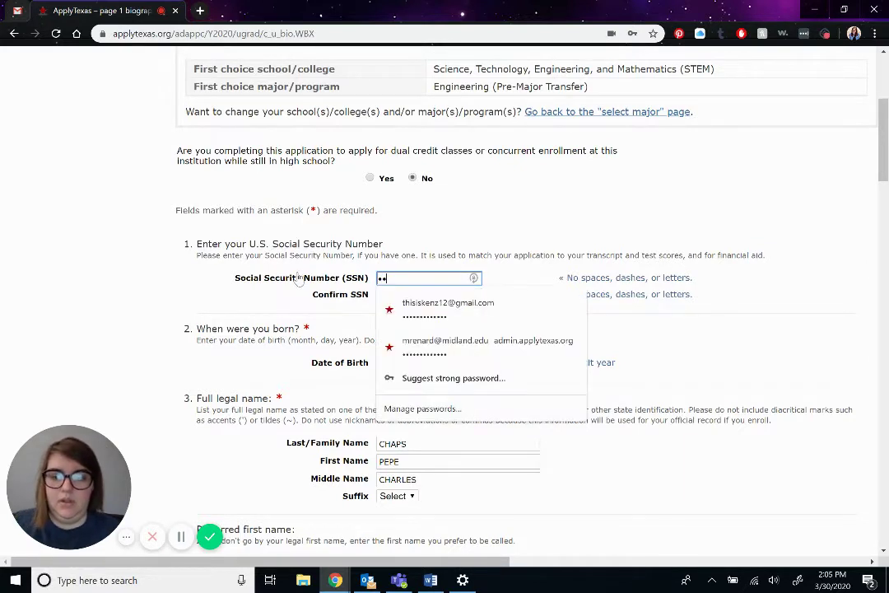
{"action": "type", "text": "•••••••"}
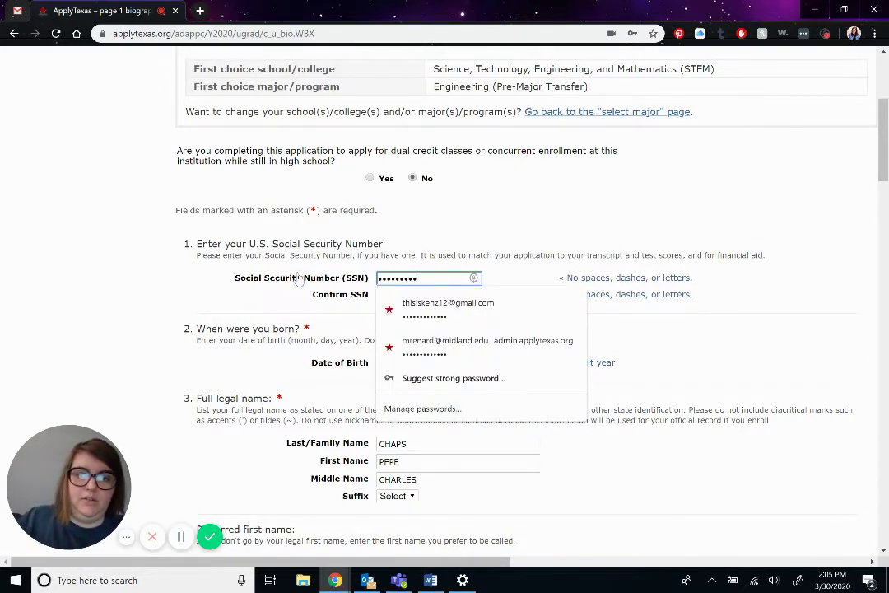
{"action": "left_click_drag", "start_coordinate": [472, 294], "coordinate": [350, 305]}
{"action": "type", "text": "••"}
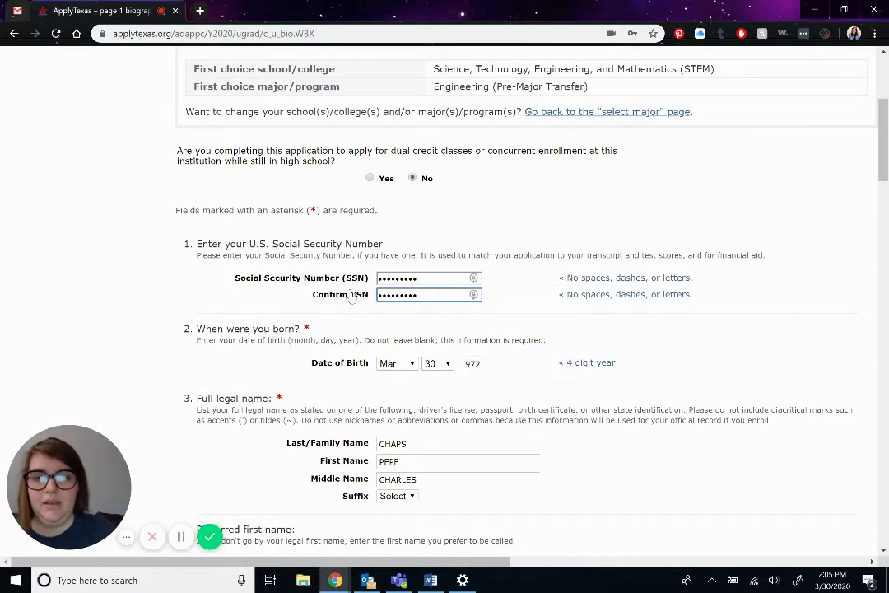
{"action": "left_click", "coordinate": [473, 376]}
{"action": "scroll", "coordinate": [475, 339], "scroll_direction": "down", "scroll_amount": 2}
{"action": "scroll", "coordinate": [475, 338], "scroll_direction": "down", "scroll_amount": 3}
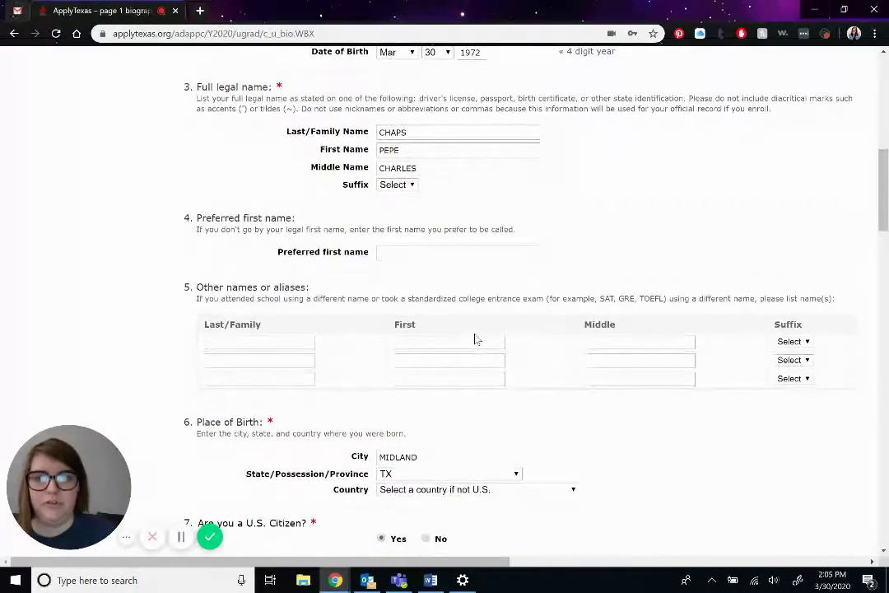
{"action": "scroll", "coordinate": [247, 181], "scroll_direction": "up", "scroll_amount": 1}
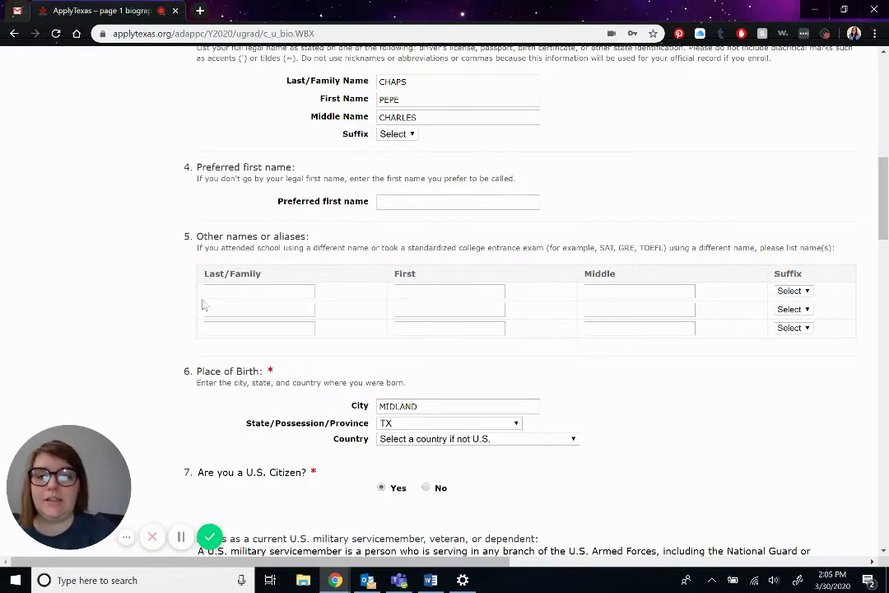
{"action": "scroll", "coordinate": [412, 288], "scroll_direction": "down", "scroll_amount": 3}
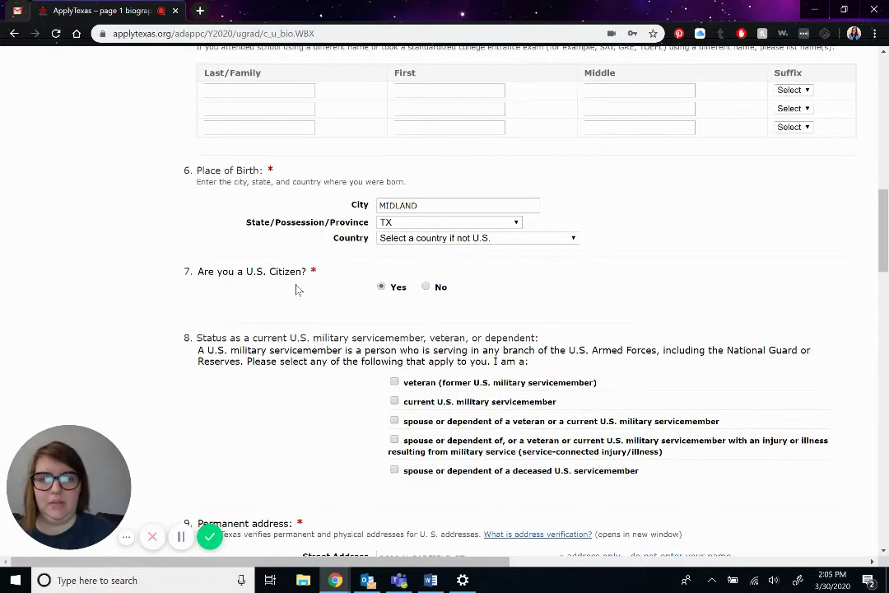
{"action": "scroll", "coordinate": [298, 289], "scroll_direction": "down", "scroll_amount": 2}
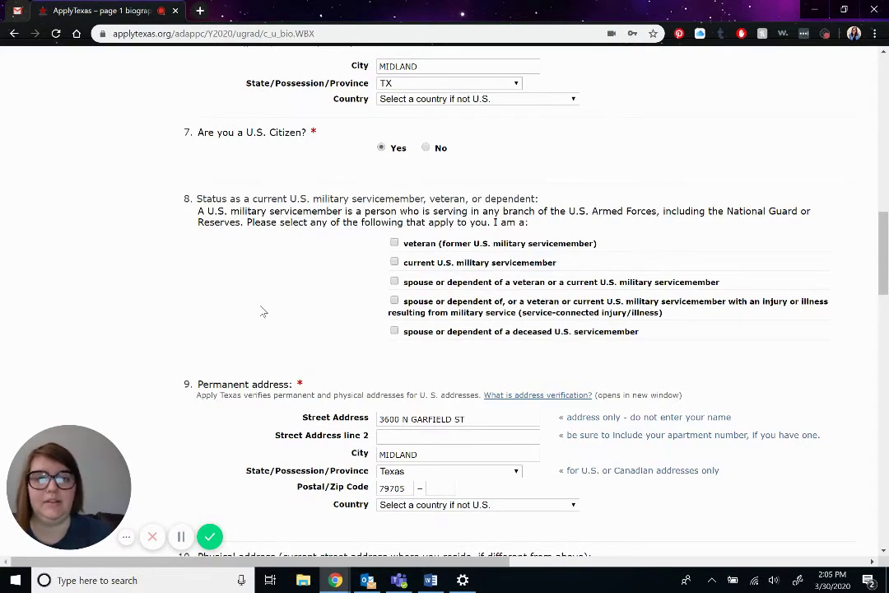
{"action": "scroll", "coordinate": [494, 278], "scroll_direction": "down", "scroll_amount": 3}
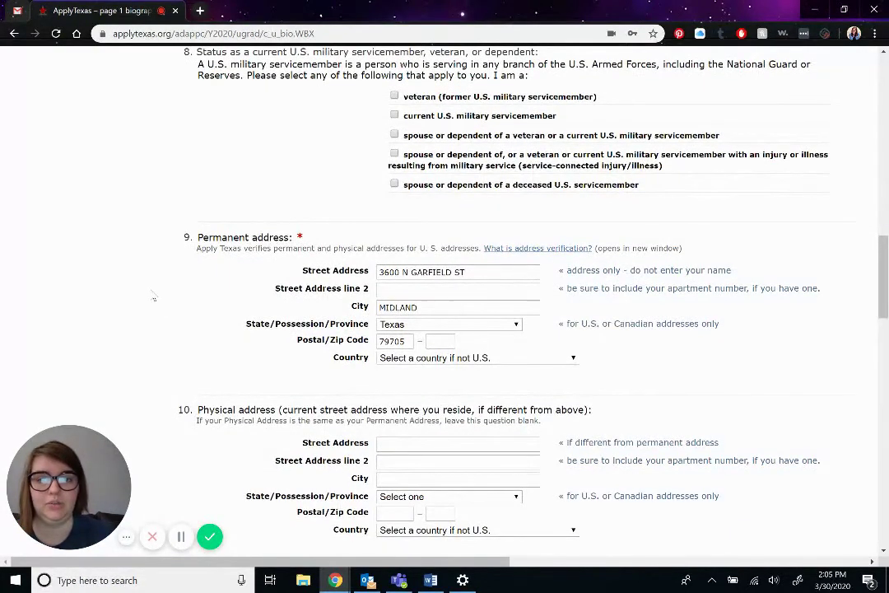
{"action": "scroll", "coordinate": [153, 298], "scroll_direction": "down", "scroll_amount": 2}
{"action": "scroll", "coordinate": [153, 298], "scroll_direction": "down", "scroll_amount": 3}
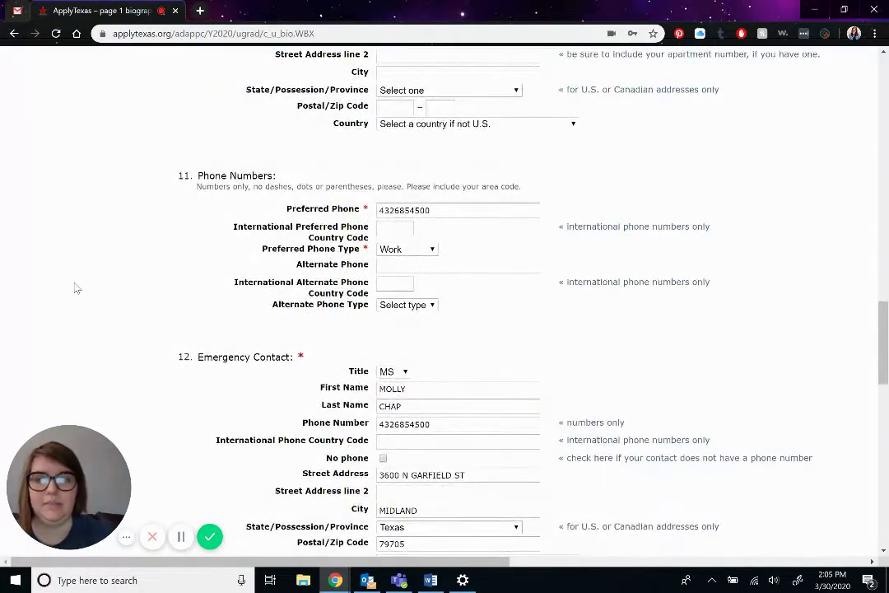
{"action": "scroll", "coordinate": [76, 288], "scroll_direction": "down", "scroll_amount": 2}
{"action": "scroll", "coordinate": [75, 288], "scroll_direction": "down", "scroll_amount": 3}
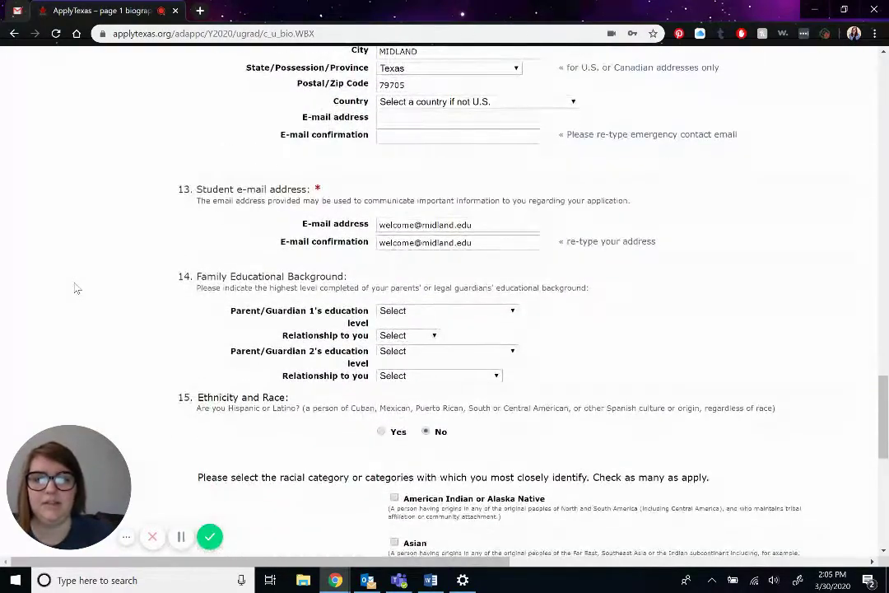
{"action": "scroll", "coordinate": [162, 297], "scroll_direction": "down", "scroll_amount": 1}
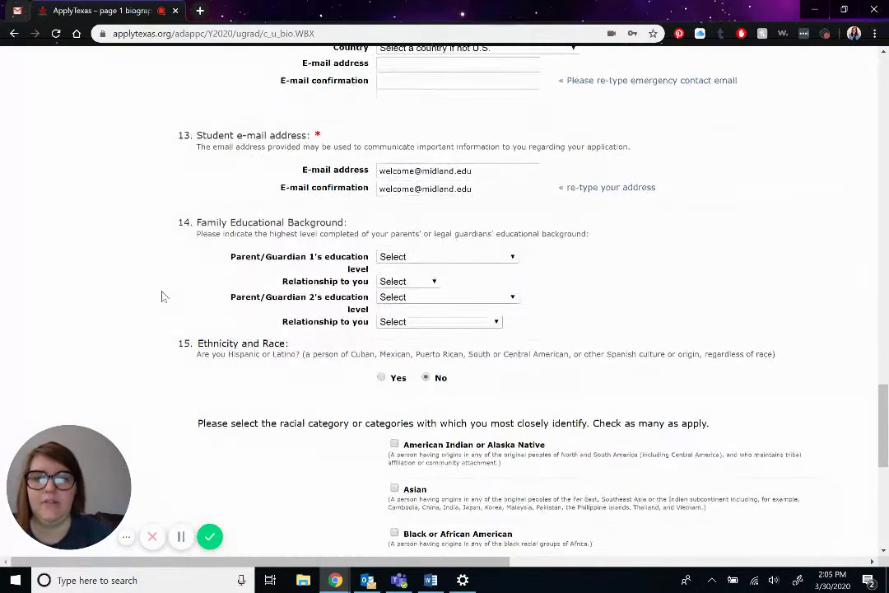
- Set Parent/Guardian 1 to Some College, Mother and Parent/Guardian 2 to Associate/Two-year Degree, Father
{"action": "left_click", "coordinate": [445, 258]}
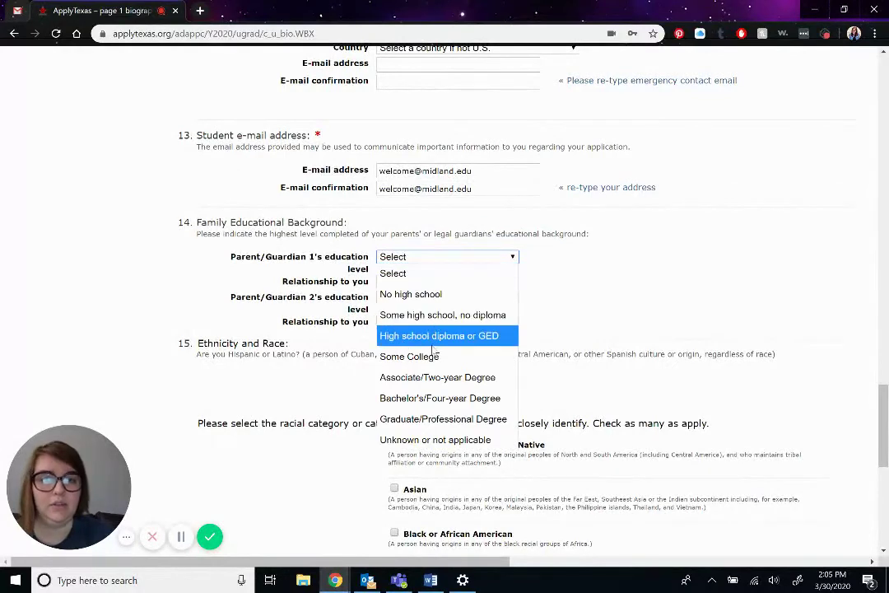
{"action": "left_click", "coordinate": [427, 360]}
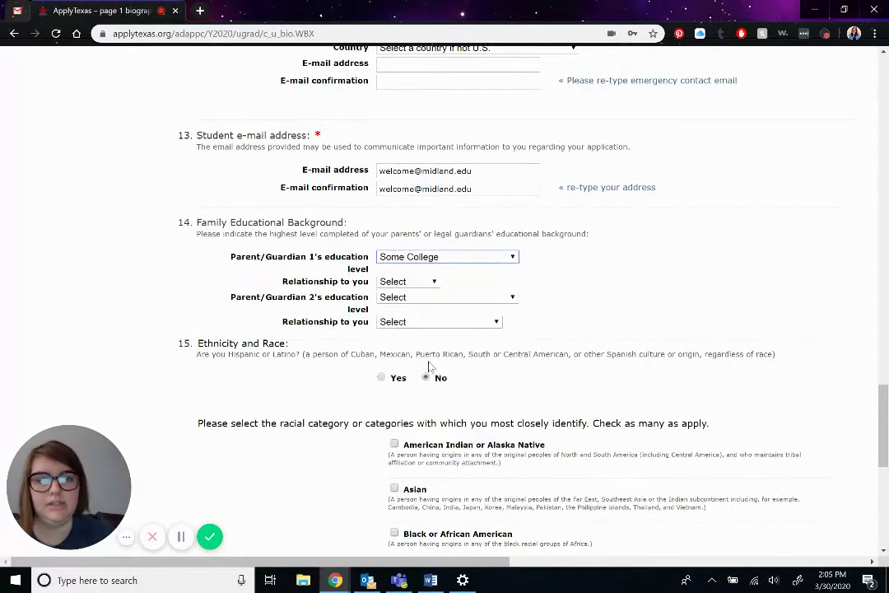
{"action": "left_click", "coordinate": [431, 283]}
{"action": "left_click", "coordinate": [415, 320]}
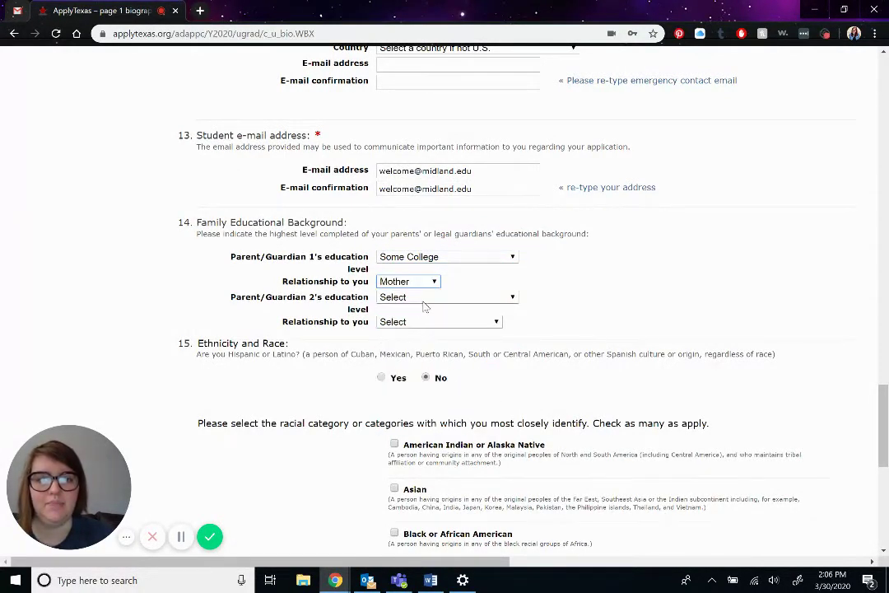
{"action": "left_click", "coordinate": [425, 298]}
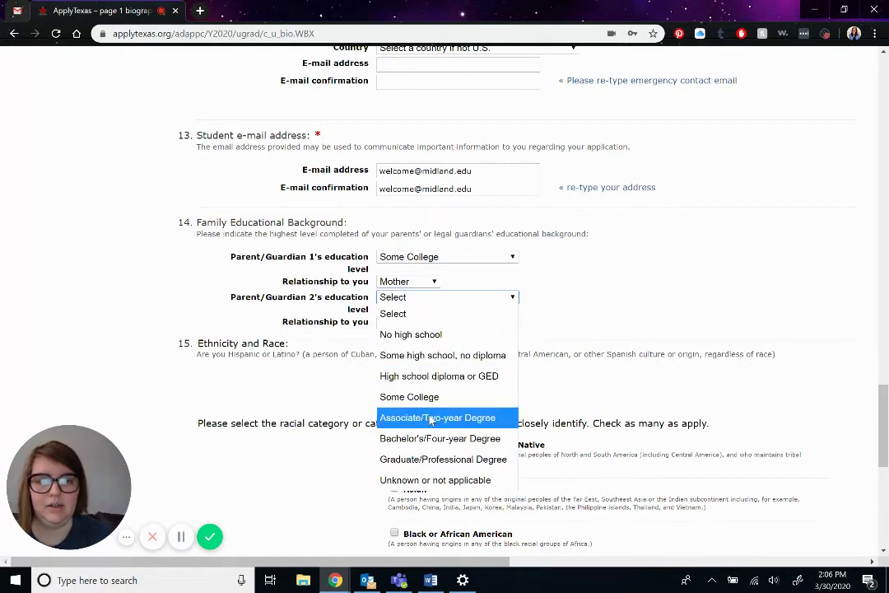
{"action": "left_click", "coordinate": [430, 418]}
{"action": "left_click", "coordinate": [421, 322]}
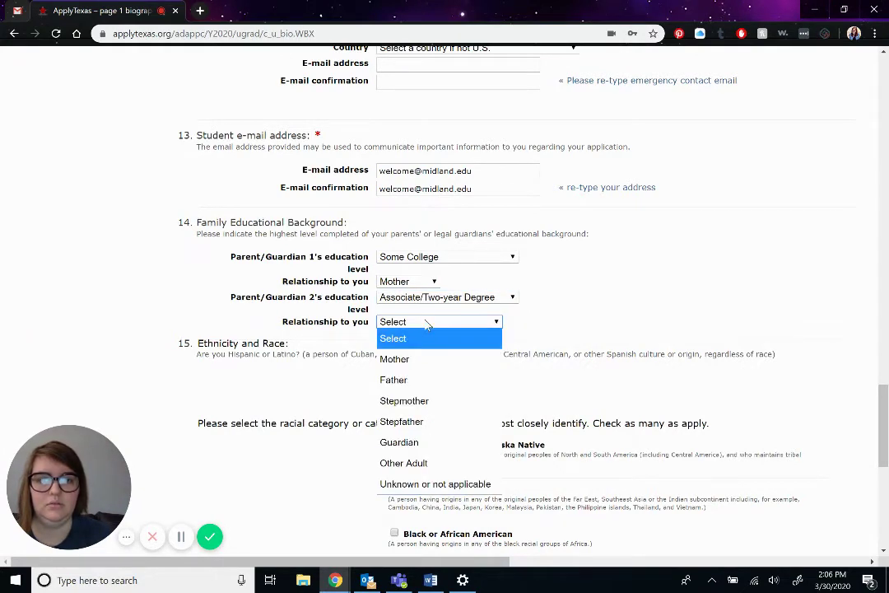
{"action": "left_click", "coordinate": [424, 385]}
- Answer No to the Texas Conservatorship question and save the biographical information page
{"action": "scroll", "coordinate": [423, 390], "scroll_direction": "down", "scroll_amount": 1}
{"action": "scroll", "coordinate": [474, 376], "scroll_direction": "down", "scroll_amount": 3}
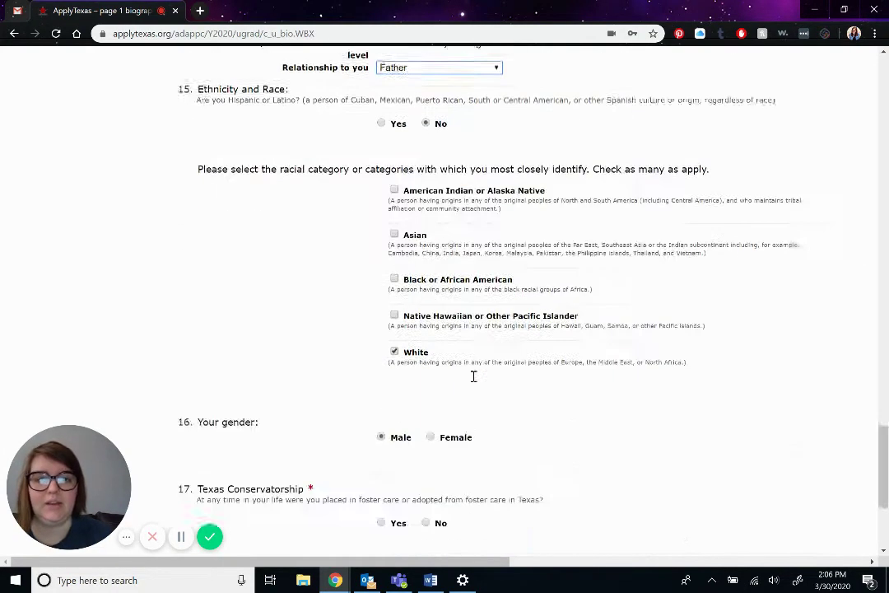
{"action": "scroll", "coordinate": [473, 376], "scroll_direction": "down", "scroll_amount": 4}
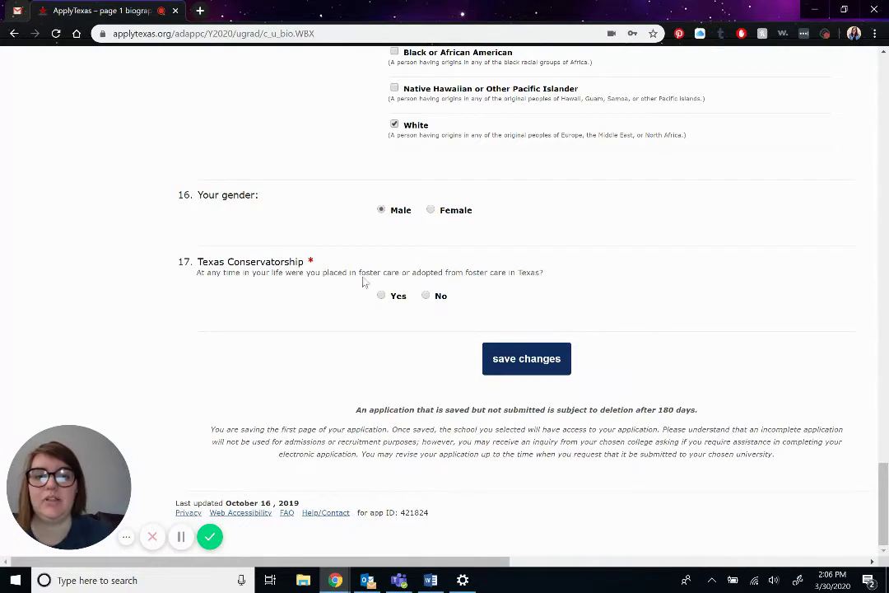
{"action": "left_click", "coordinate": [426, 296]}
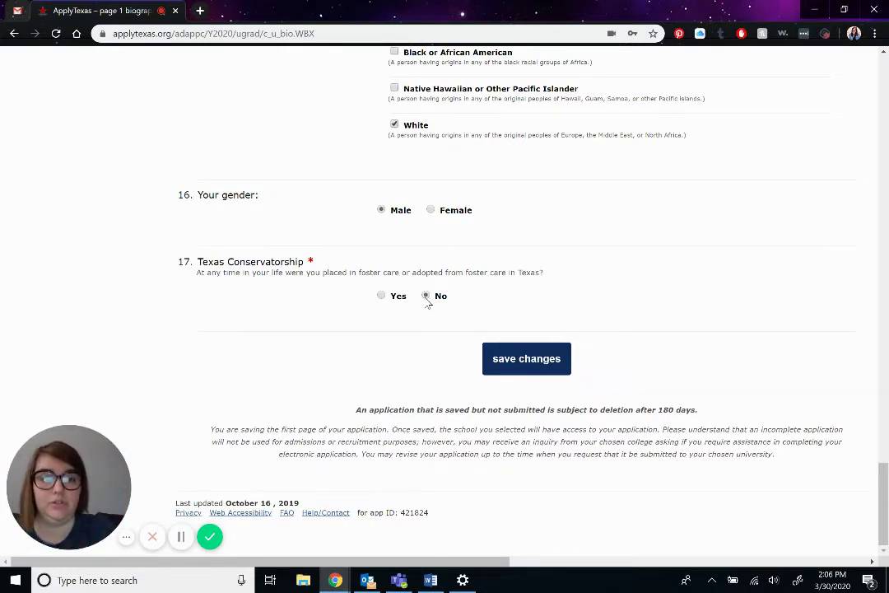
{"action": "left_click", "coordinate": [534, 355]}
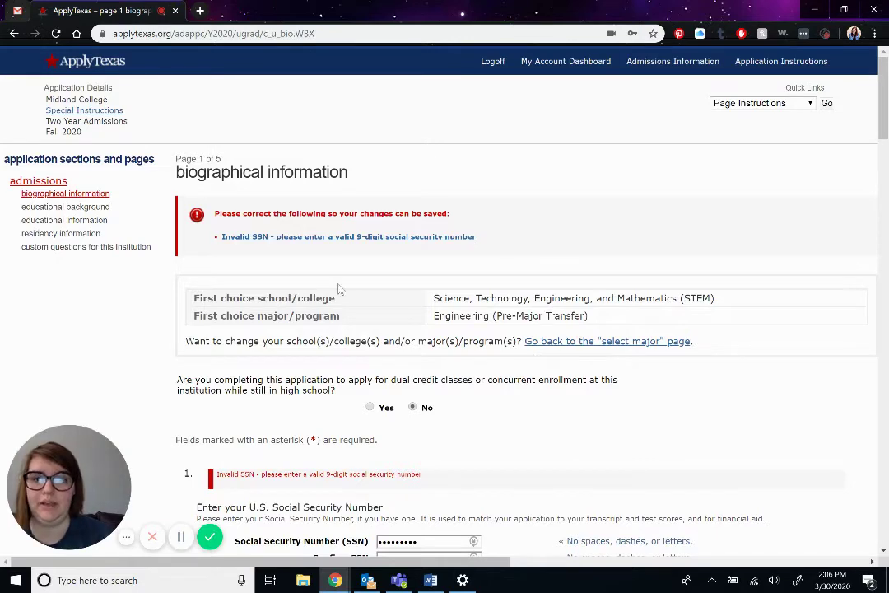
- Replace the rejected SSN with a nine-digit number and re-enter it in Confirm SSN
{"action": "scroll", "coordinate": [329, 271], "scroll_direction": "down", "scroll_amount": 1}
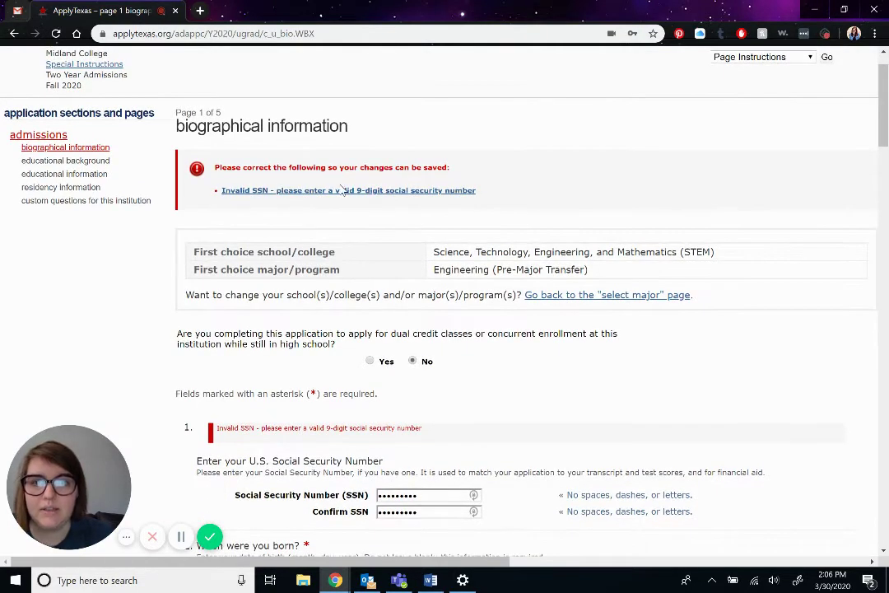
{"action": "scroll", "coordinate": [344, 178], "scroll_direction": "down", "scroll_amount": 2}
{"action": "left_click_drag", "start_coordinate": [471, 376], "coordinate": [299, 437]}
{"action": "type", "text": "••"}
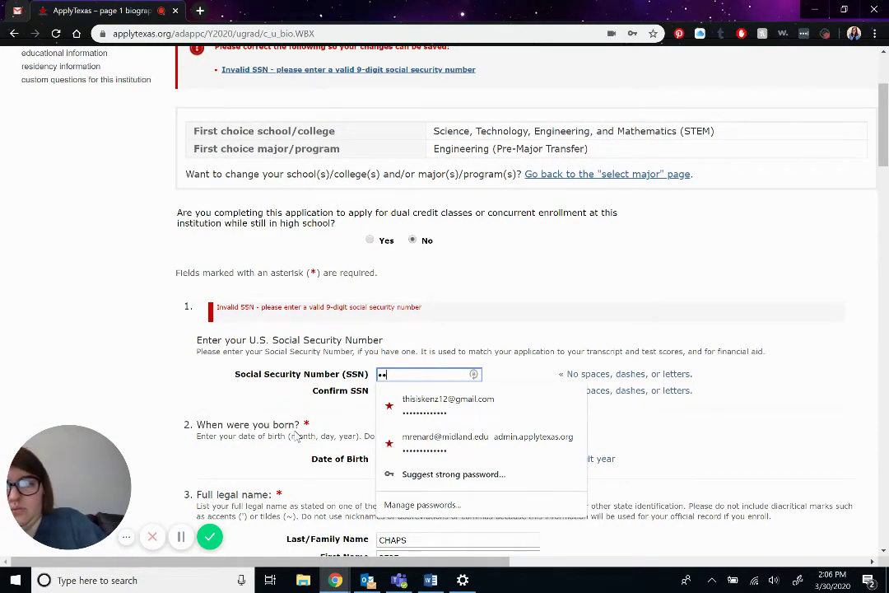
{"action": "key", "text": "BackSpace"}
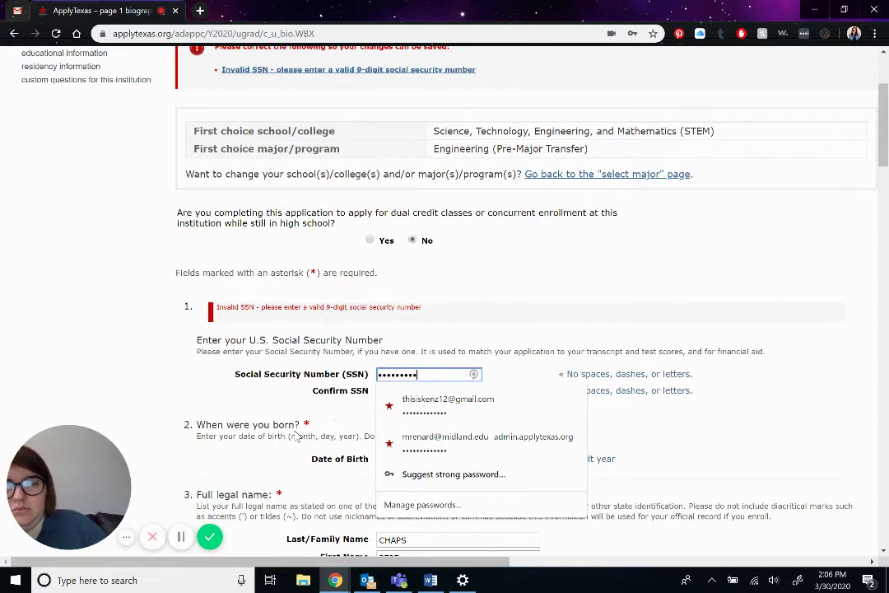
{"action": "left_click", "coordinate": [421, 390]}
{"action": "key", "text": "ctrl+v"}
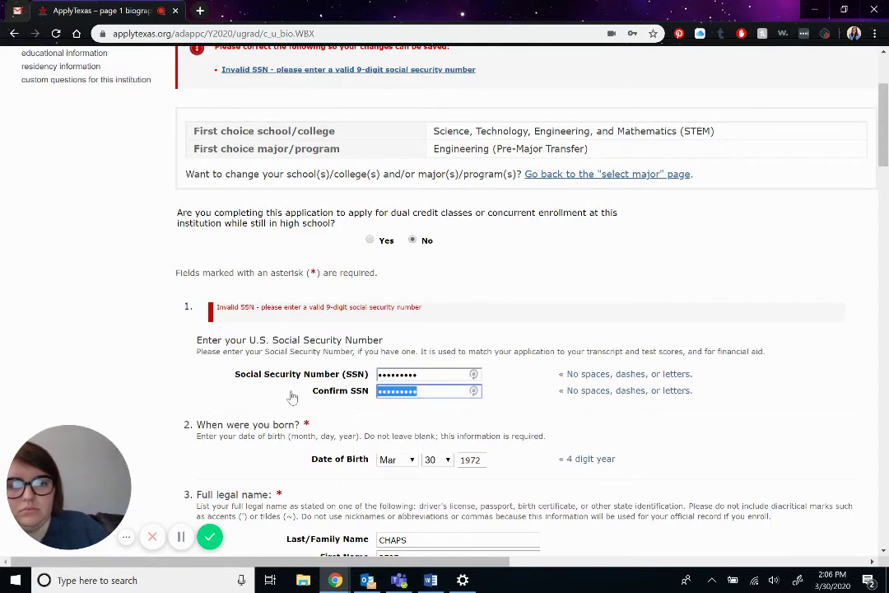
{"action": "type", "text": "12"}
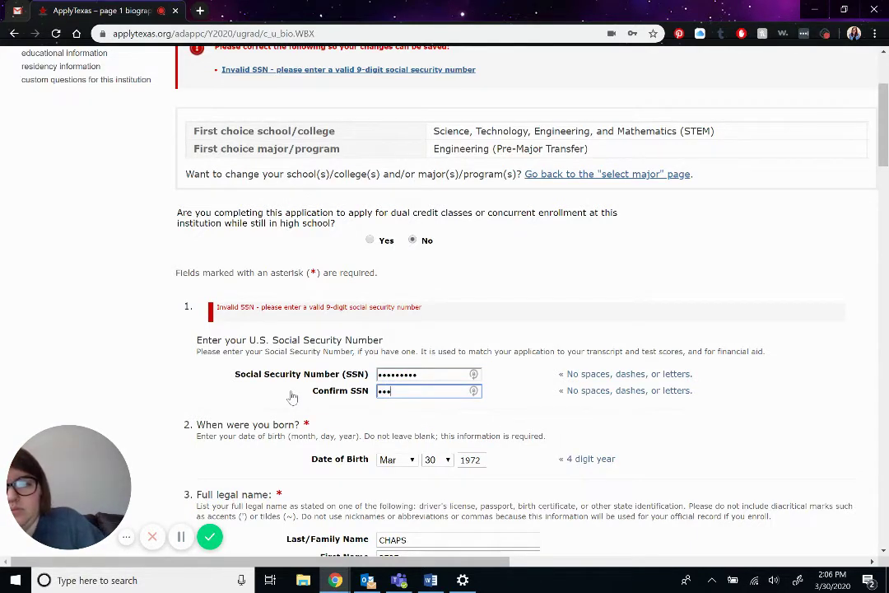
{"action": "type", "text": "3"}
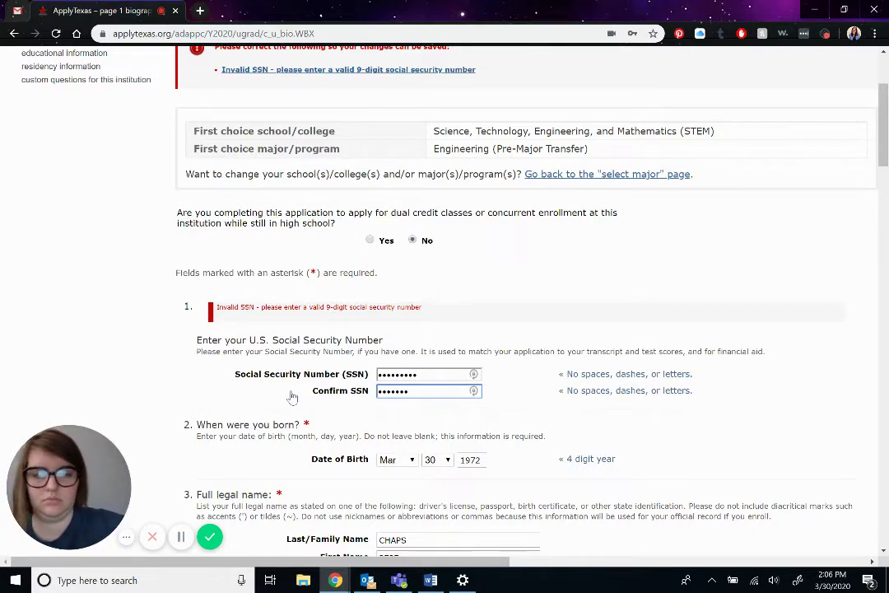
{"action": "scroll", "coordinate": [292, 398], "scroll_direction": "down", "scroll_amount": 20}
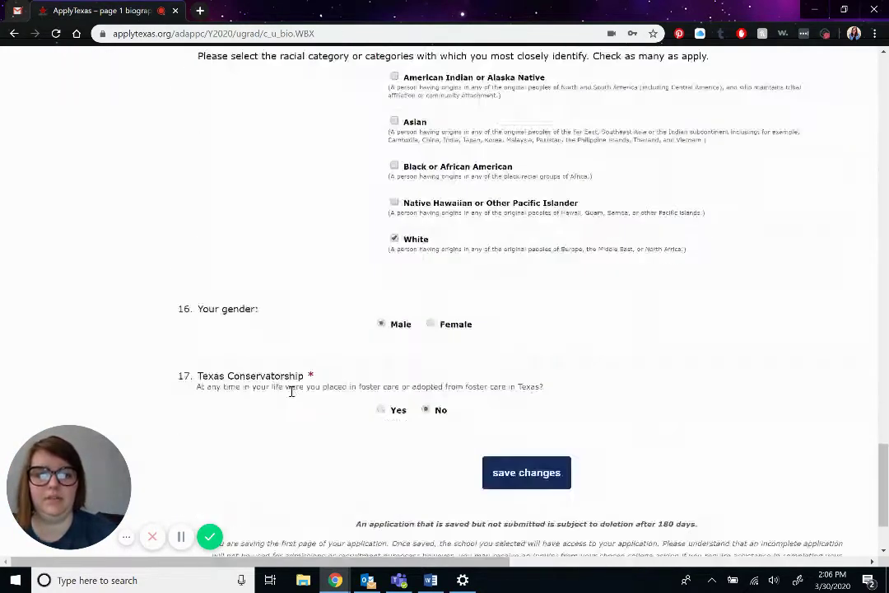
- Resubmit the page with the corrected SSN, then save page 1 to continue to page 2
{"action": "left_click", "coordinate": [531, 362]}
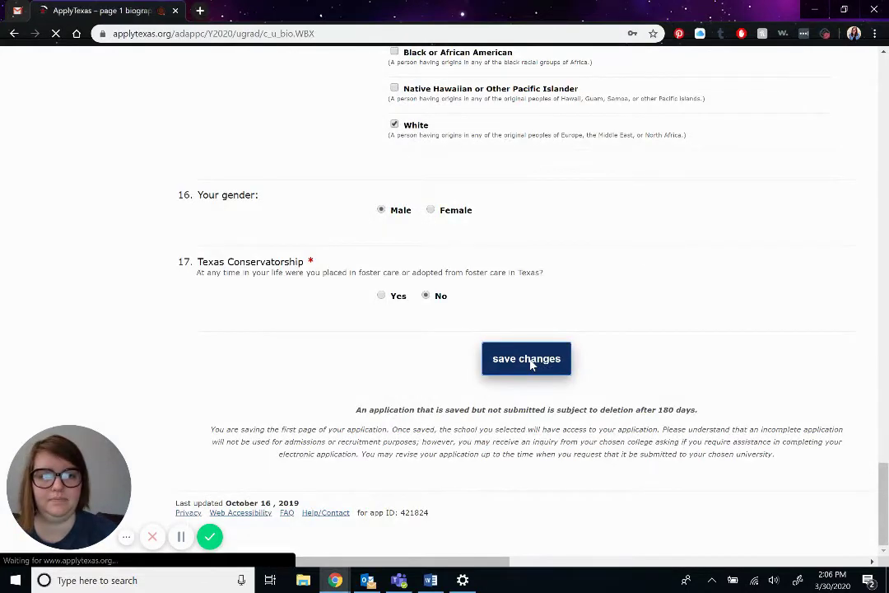
{"action": "scroll", "coordinate": [532, 365], "scroll_direction": "down", "scroll_amount": 3}
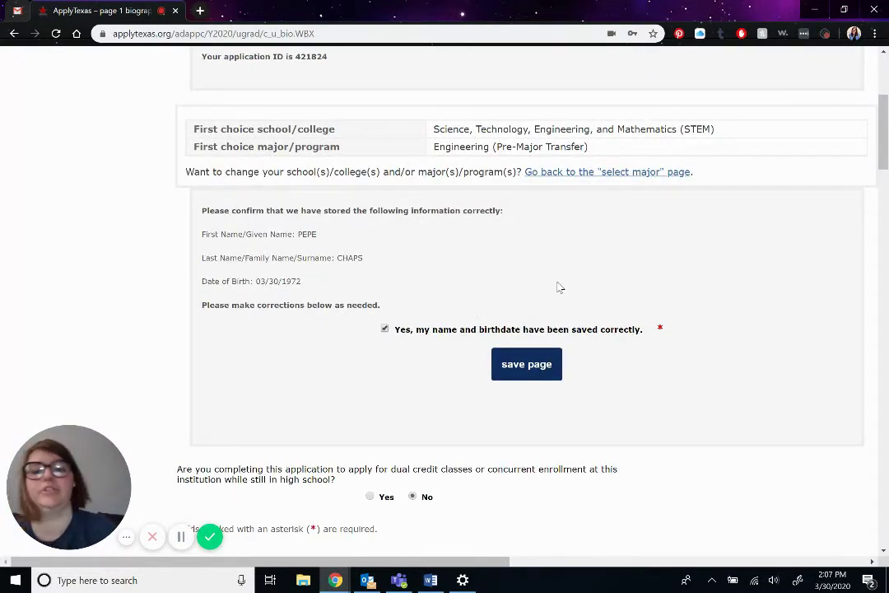
{"action": "left_click", "coordinate": [539, 361]}
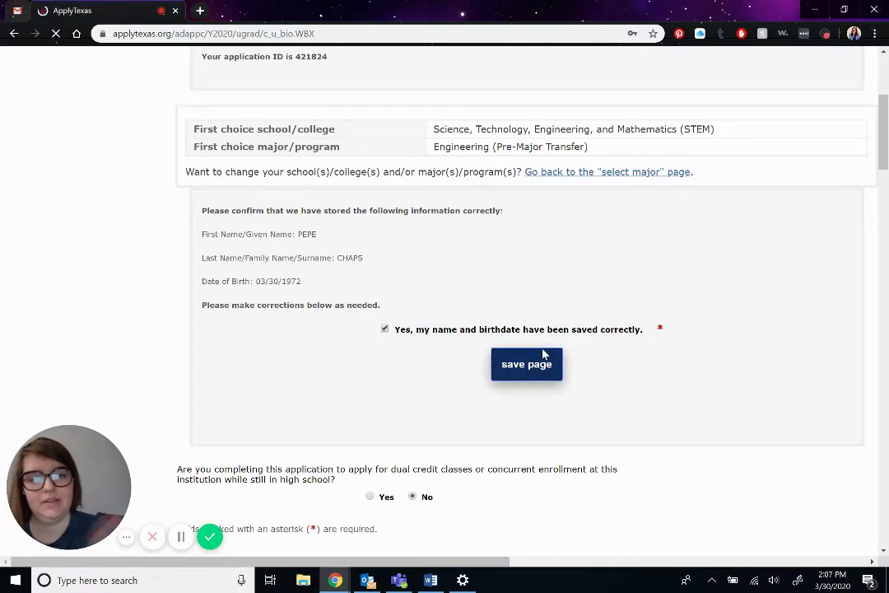
- Search for high school 'Robert E Le' with United States of America as the country
{"action": "left_click", "coordinate": [626, 245]}
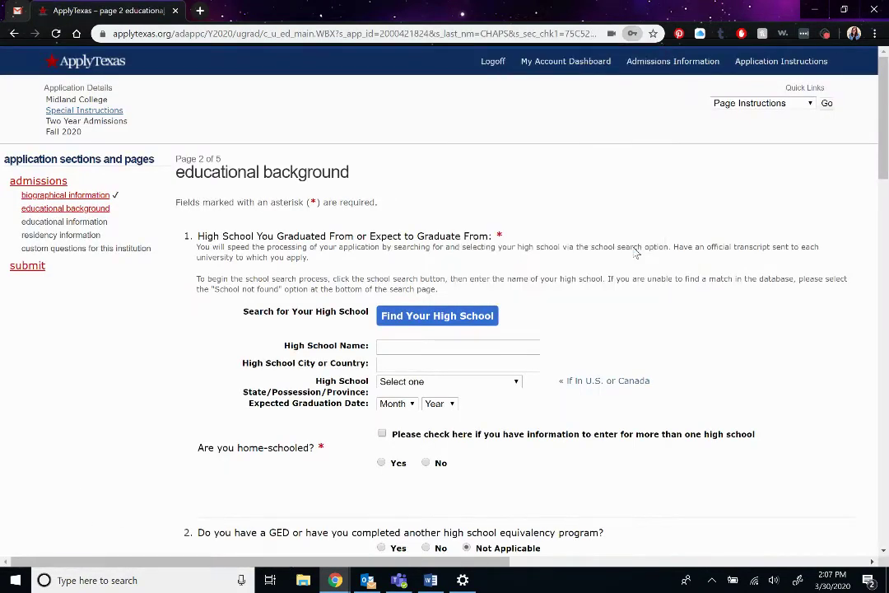
{"action": "scroll", "coordinate": [224, 234], "scroll_direction": "down", "scroll_amount": 1}
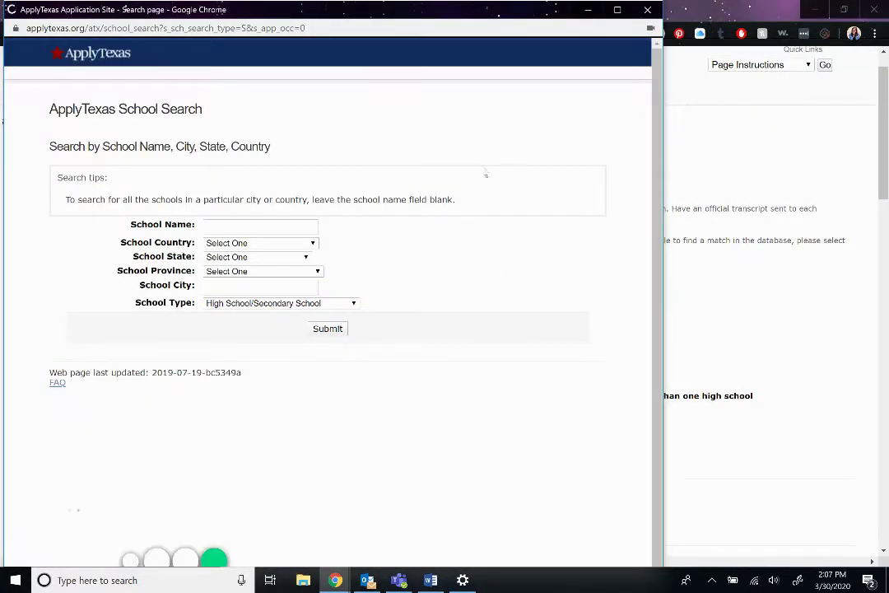
{"action": "left_click", "coordinate": [261, 229]}
{"action": "type", "text": "Robert E Lee High School"}
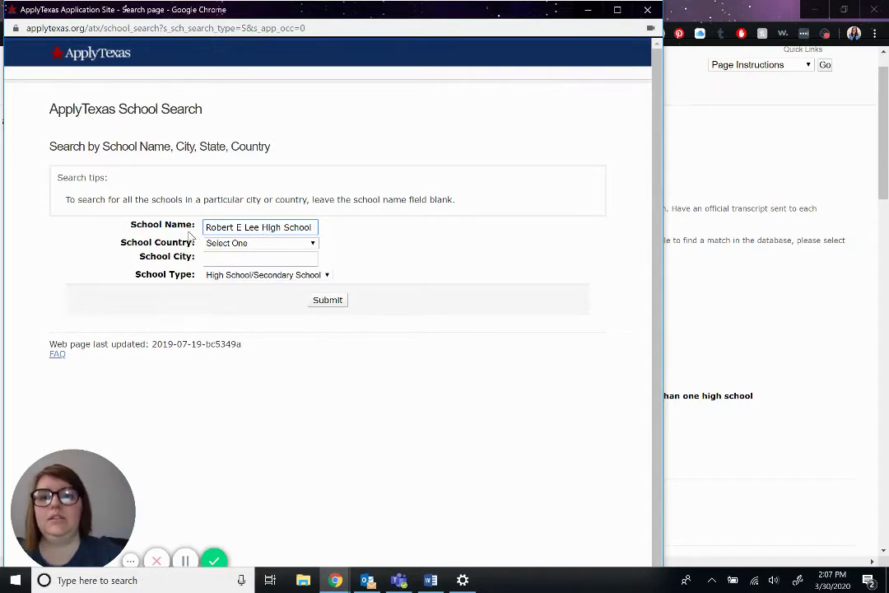
{"action": "left_click", "coordinate": [269, 242]}
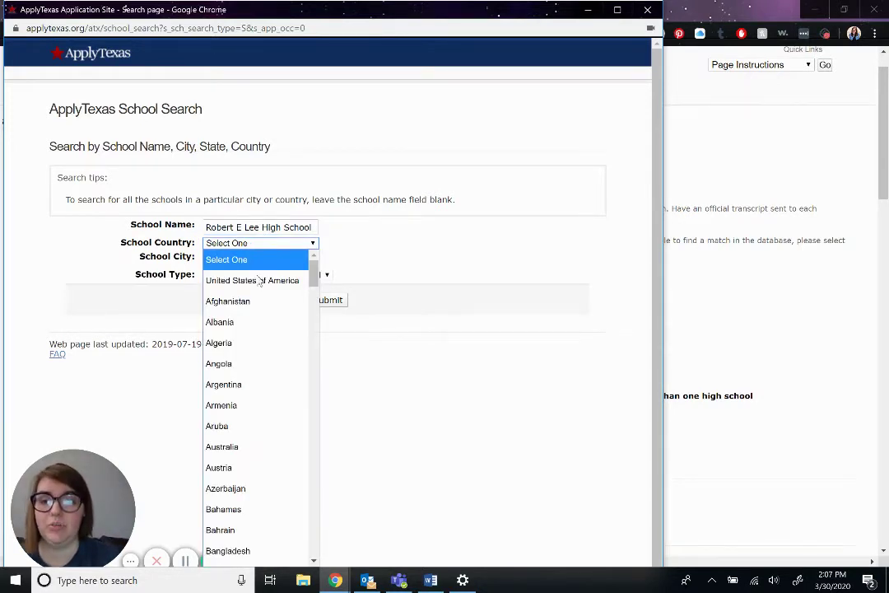
{"action": "scroll", "coordinate": [241, 357], "scroll_direction": "down", "scroll_amount": 1}
{"action": "scroll", "coordinate": [241, 355], "scroll_direction": "up", "scroll_amount": 1}
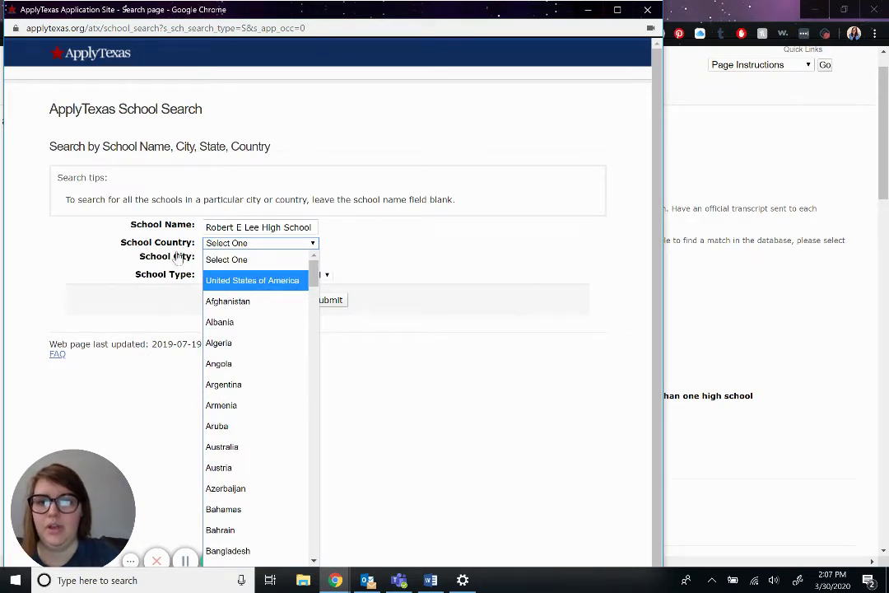
{"action": "left_click", "coordinate": [253, 283]}
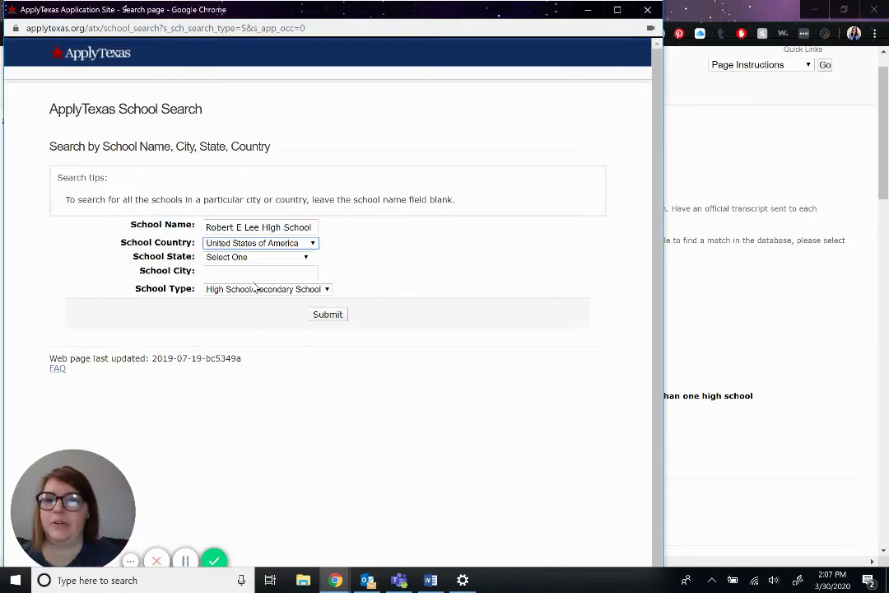
- Set the state to Texas, run the search, and pick Robert E Lee High School in Midland
{"action": "left_click", "coordinate": [266, 258]}
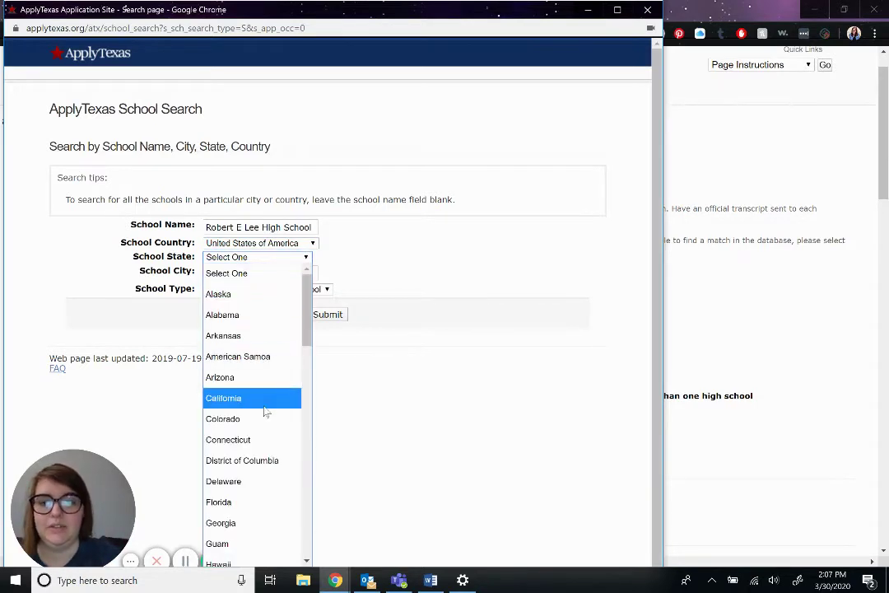
{"action": "scroll", "coordinate": [266, 411], "scroll_direction": "down", "scroll_amount": 12}
{"action": "scroll", "coordinate": [264, 411], "scroll_direction": "down", "scroll_amount": 1}
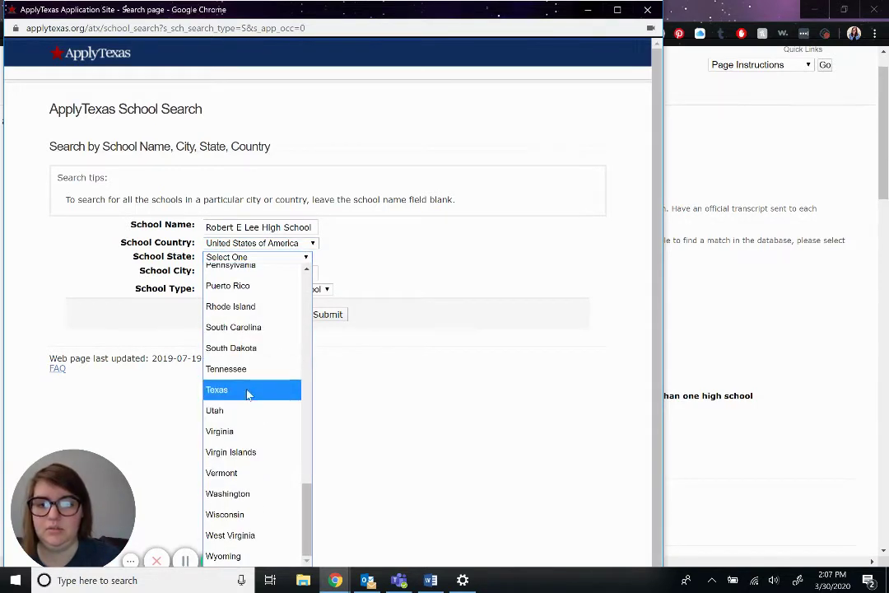
{"action": "left_click", "coordinate": [246, 392]}
{"action": "left_click", "coordinate": [240, 280]}
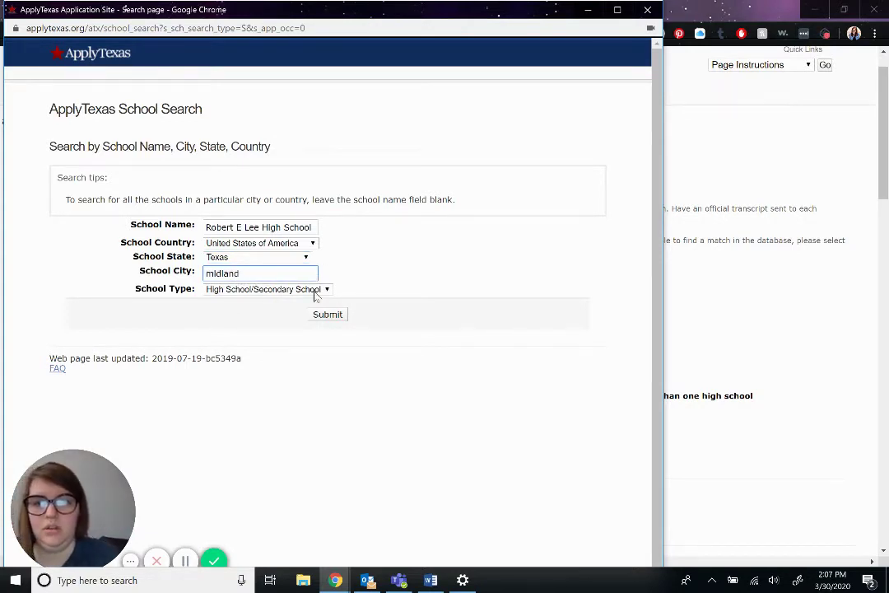
{"action": "left_click", "coordinate": [345, 320]}
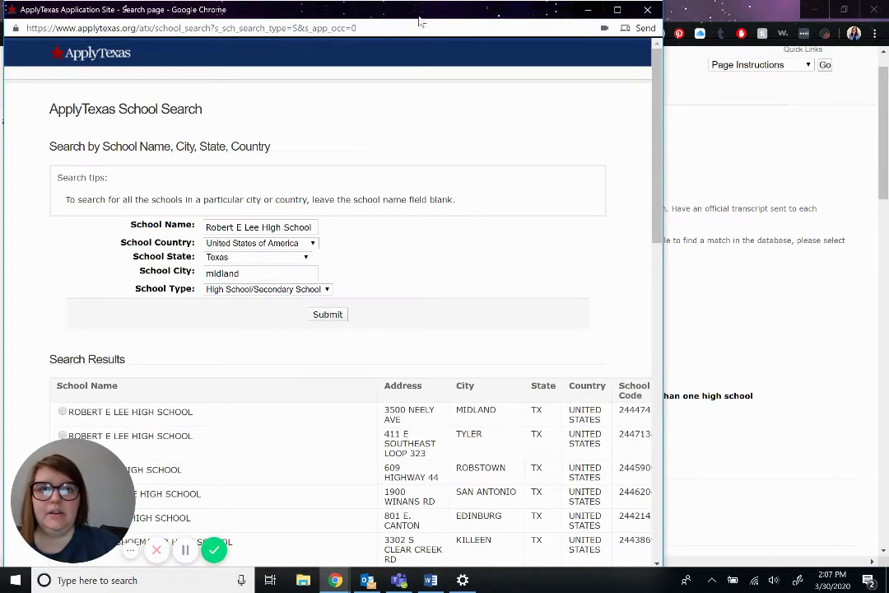
{"action": "left_click_drag", "start_coordinate": [408, 11], "coordinate": [467, 4]}
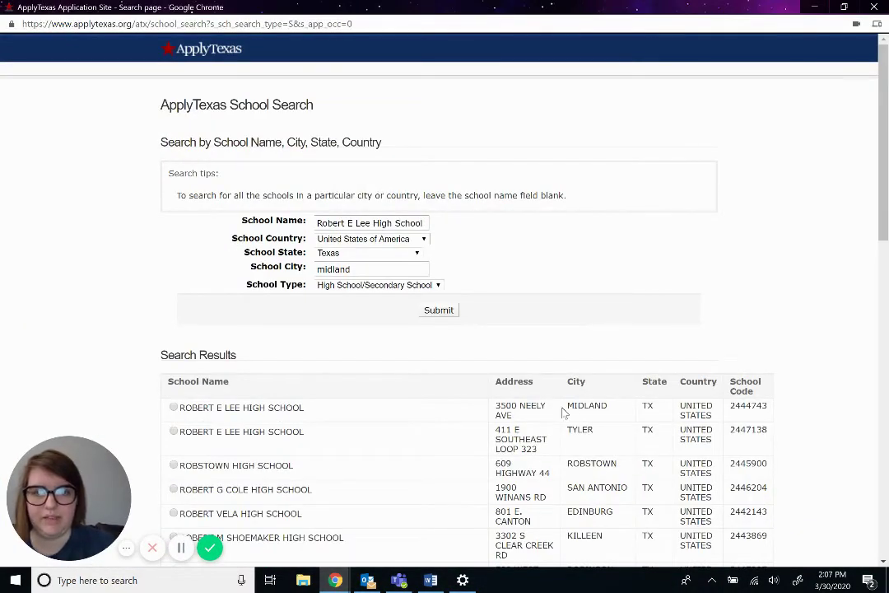
{"action": "left_click", "coordinate": [174, 408]}
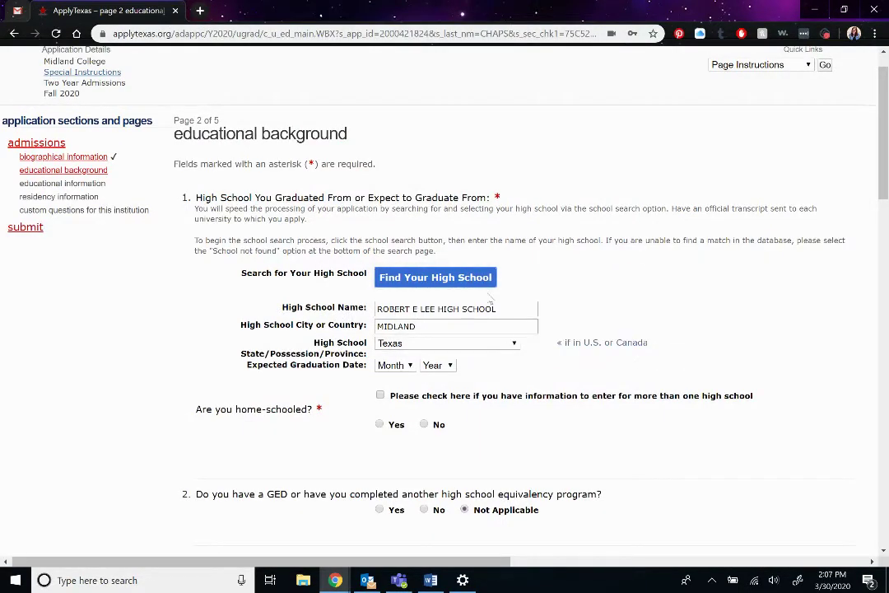
- Pick May and 1997 as the expected graduation month and year, and mark home-schooled No
{"action": "scroll", "coordinate": [371, 339], "scroll_direction": "down", "scroll_amount": 1}
{"action": "scroll", "coordinate": [370, 339], "scroll_direction": "up", "scroll_amount": 2}
{"action": "scroll", "coordinate": [370, 339], "scroll_direction": "down", "scroll_amount": 2}
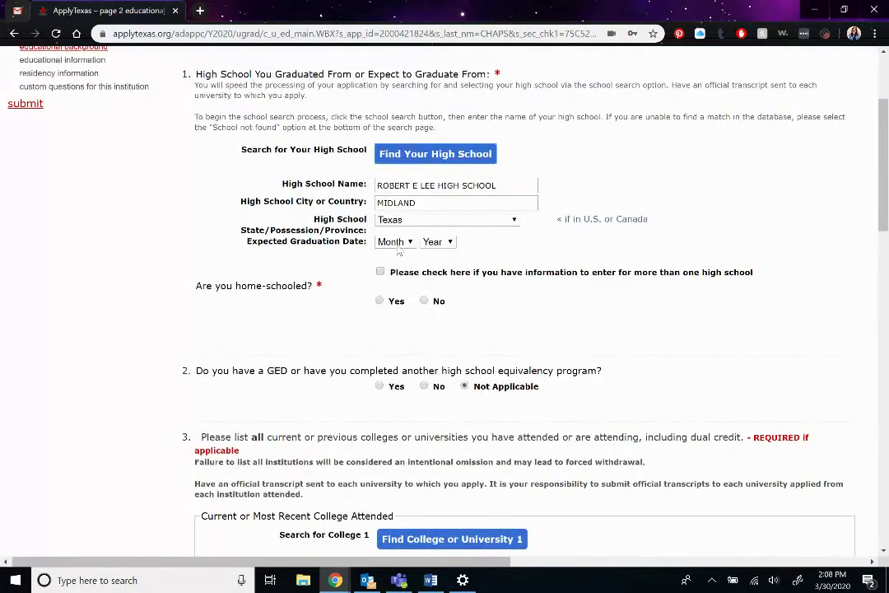
{"action": "left_click", "coordinate": [394, 241]}
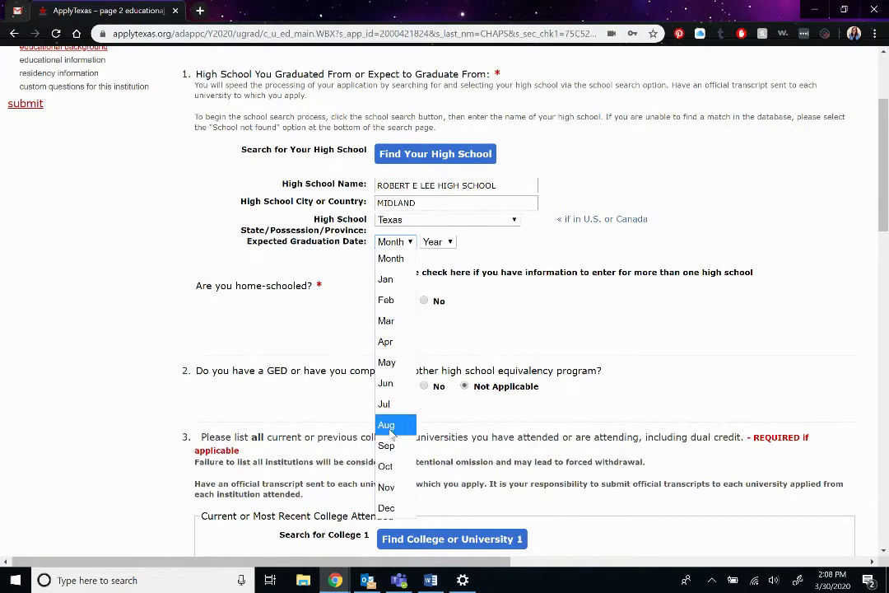
{"action": "left_click", "coordinate": [388, 362]}
{"action": "left_click", "coordinate": [438, 241]}
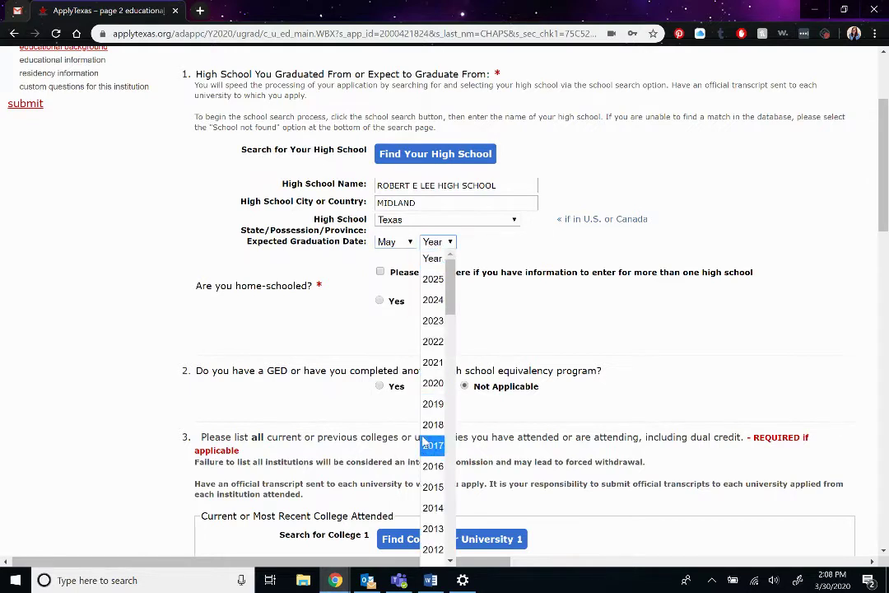
{"action": "scroll", "coordinate": [432, 449], "scroll_direction": "down", "scroll_amount": 4}
{"action": "scroll", "coordinate": [426, 445], "scroll_direction": "down", "scroll_amount": 4}
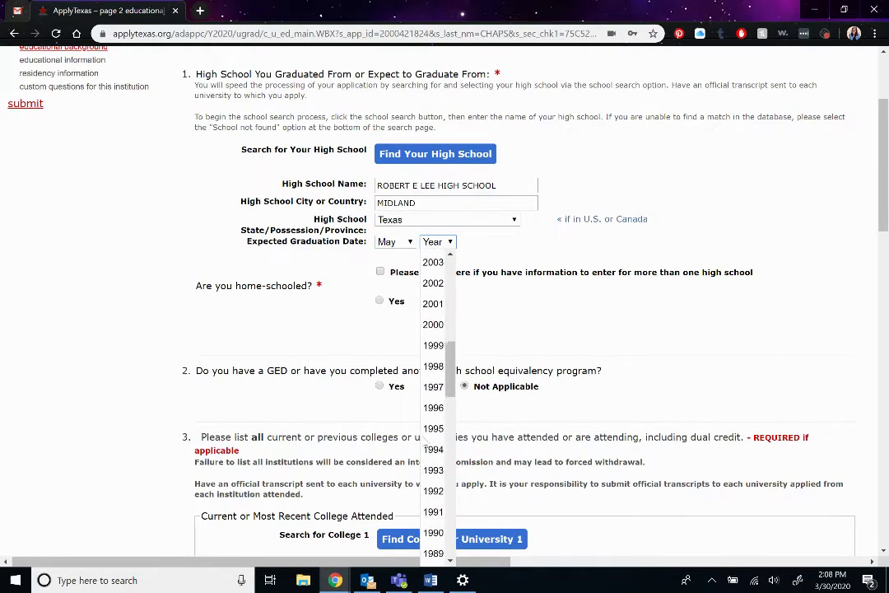
{"action": "left_click", "coordinate": [434, 384]}
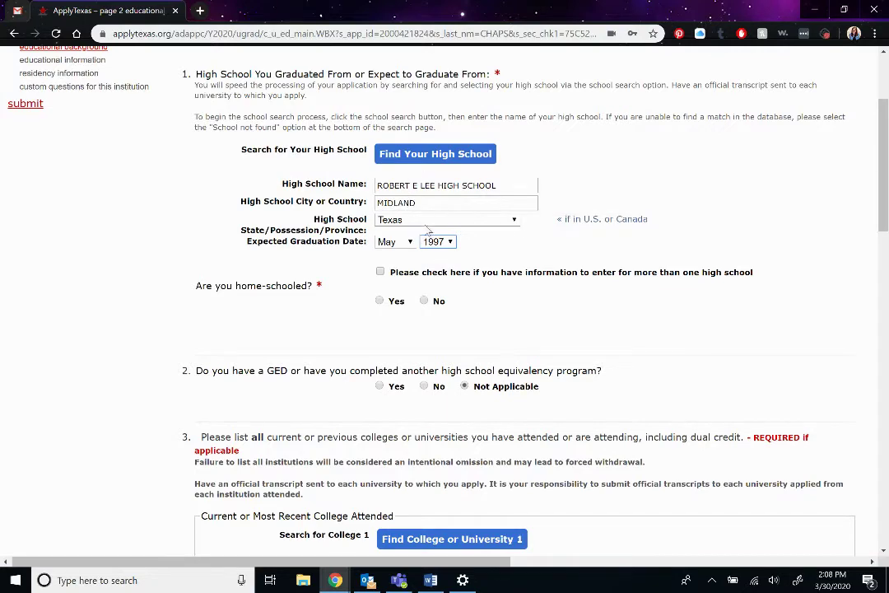
{"action": "left_click", "coordinate": [424, 302]}
{"action": "scroll", "coordinate": [423, 272], "scroll_direction": "down", "scroll_amount": 1}
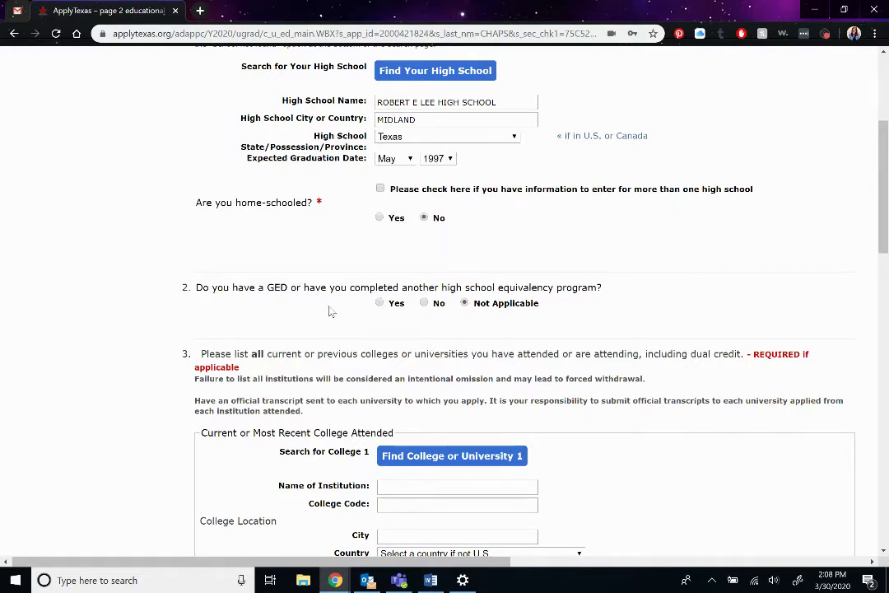
- Save the educational background page with the College 1–3 blocks left blank
{"action": "scroll", "coordinate": [330, 311], "scroll_direction": "down", "scroll_amount": 3}
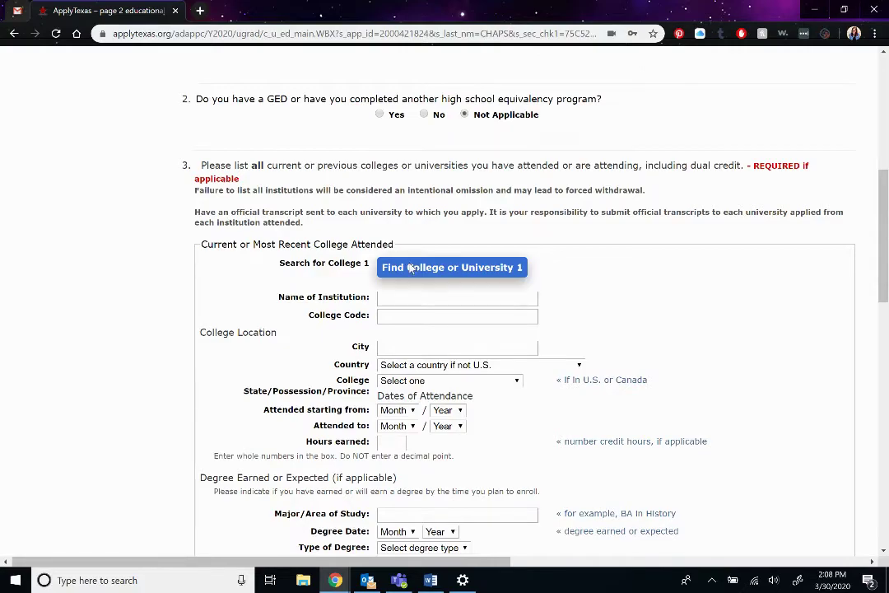
{"action": "scroll", "coordinate": [412, 272], "scroll_direction": "up", "scroll_amount": 5}
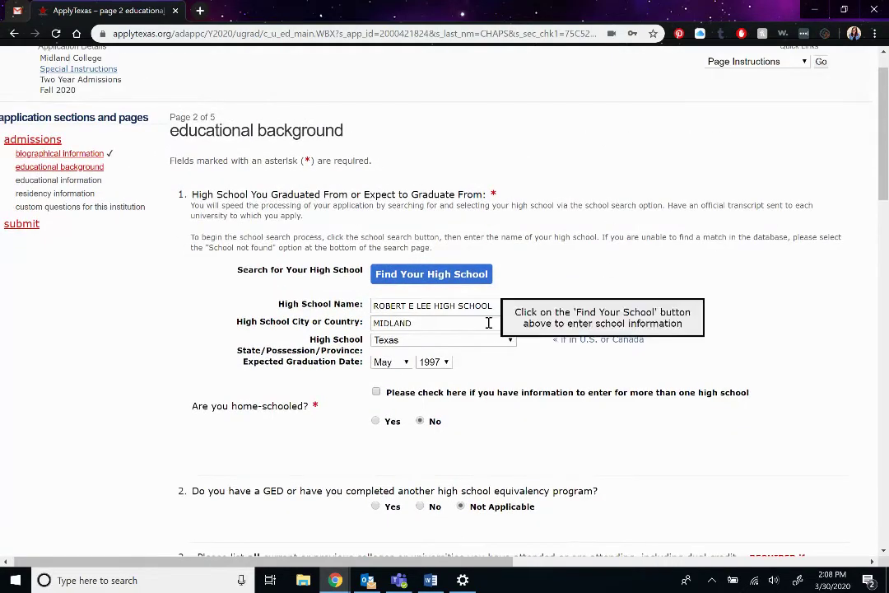
{"action": "scroll", "coordinate": [447, 323], "scroll_direction": "down", "scroll_amount": 7}
{"action": "scroll", "coordinate": [434, 316], "scroll_direction": "up", "scroll_amount": 1}
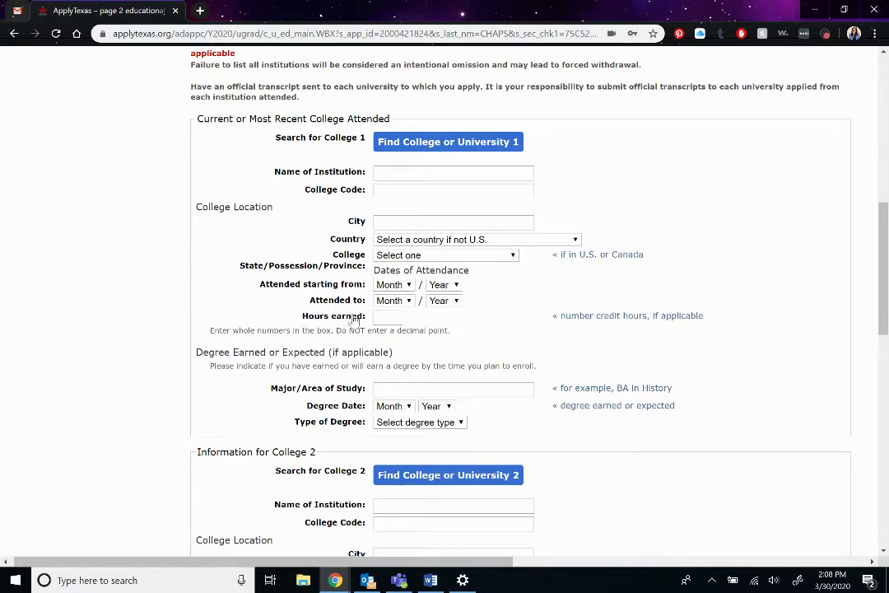
{"action": "scroll", "coordinate": [350, 318], "scroll_direction": "down", "scroll_amount": 1}
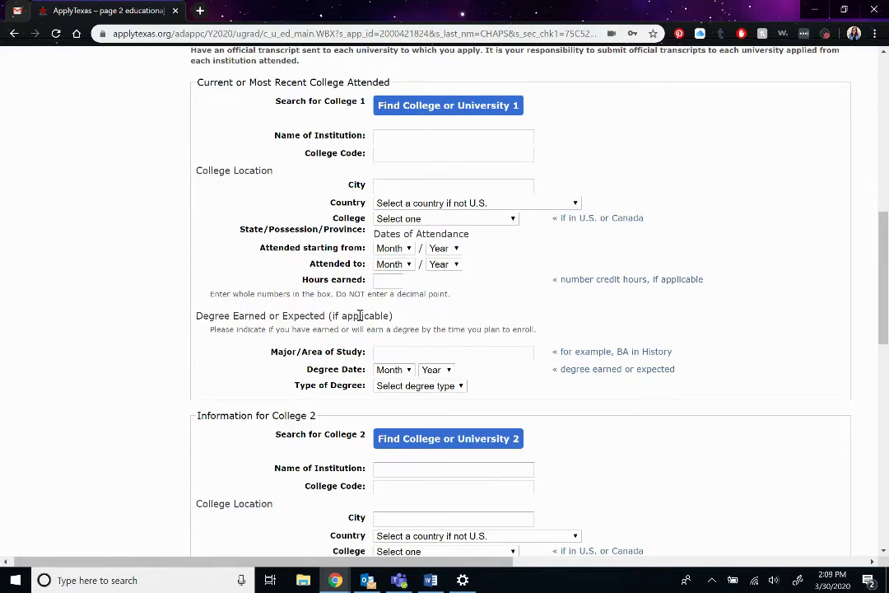
{"action": "scroll", "coordinate": [359, 317], "scroll_direction": "down", "scroll_amount": 10}
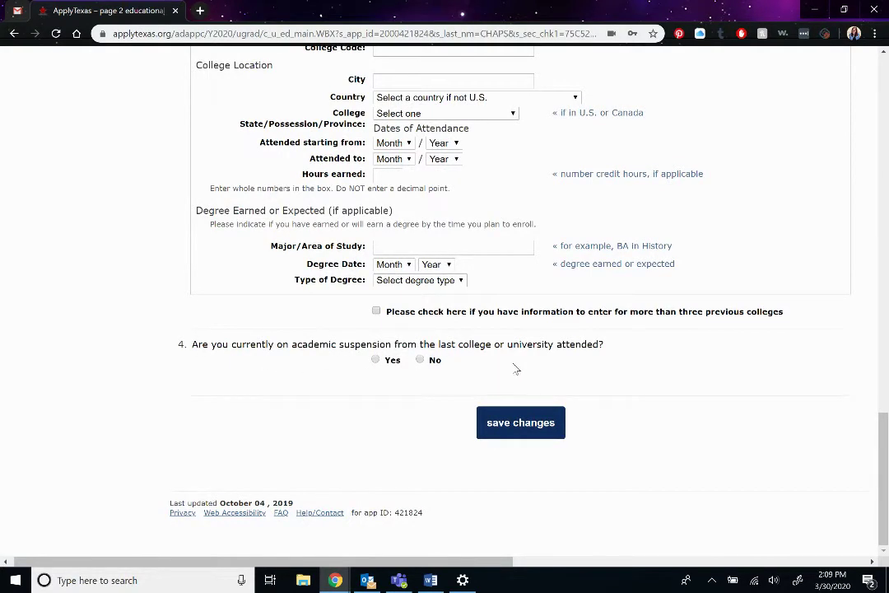
{"action": "left_click", "coordinate": [517, 422]}
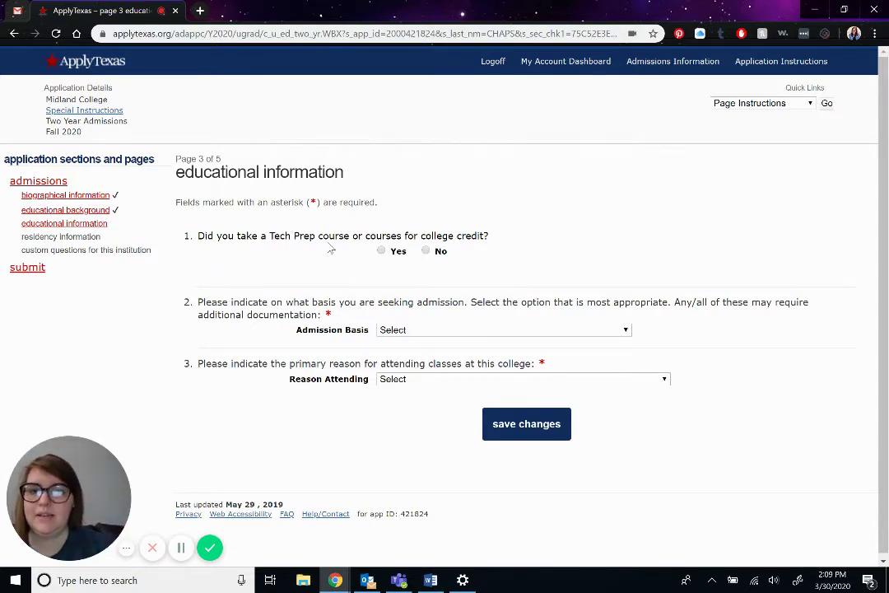
- Answer No to Tech Prep, and pick High School Graduate and Earn Associate Degree (2 years)
{"action": "left_click", "coordinate": [425, 251]}
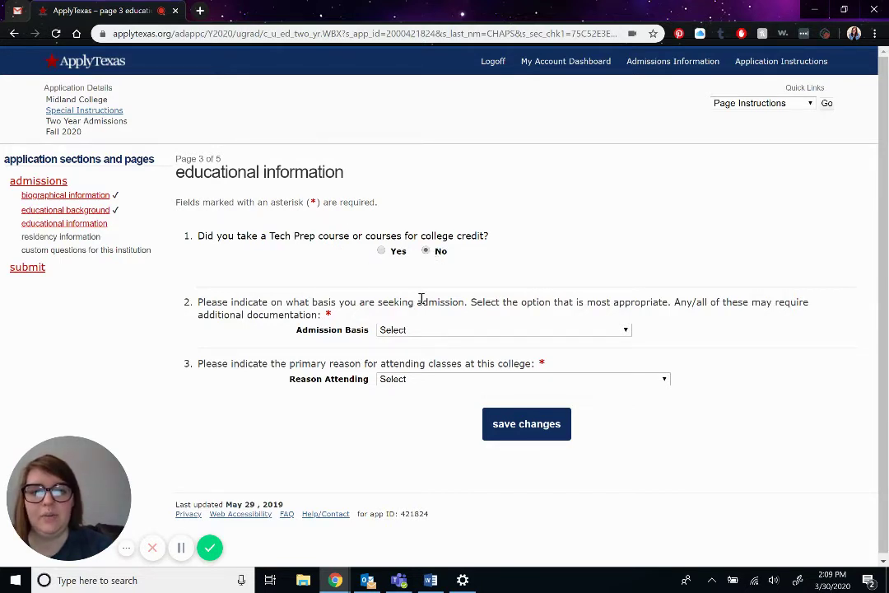
{"action": "left_click", "coordinate": [421, 329]}
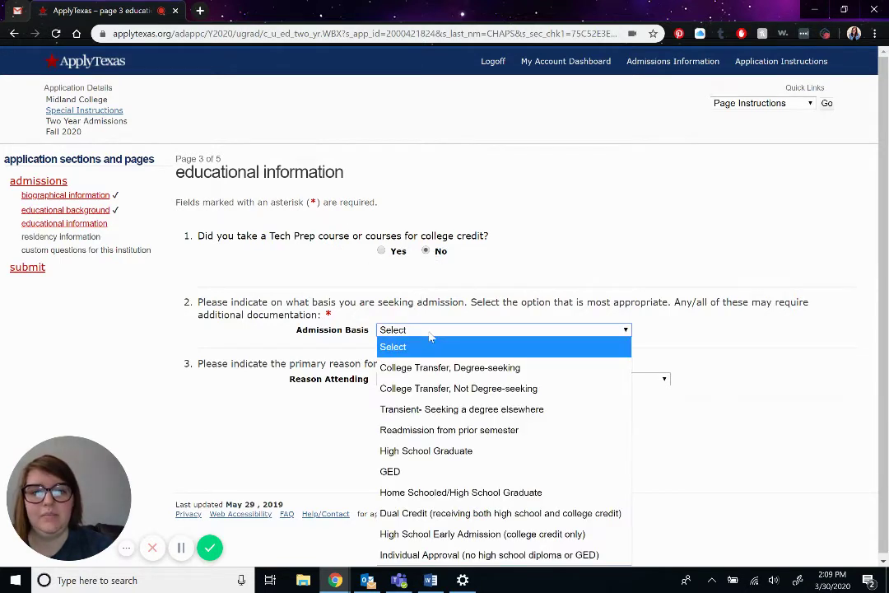
{"action": "left_click", "coordinate": [427, 452]}
{"action": "left_click", "coordinate": [400, 380]}
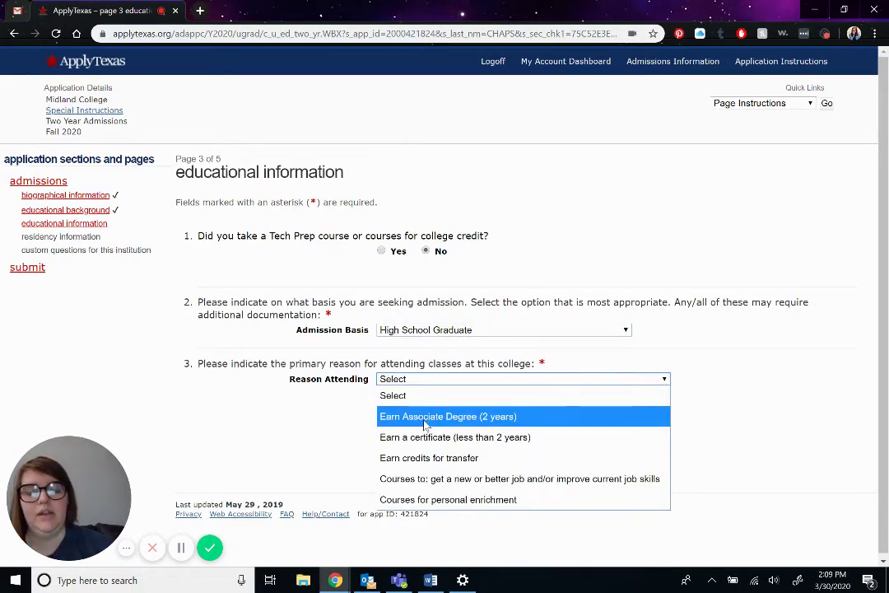
{"action": "left_click", "coordinate": [426, 418]}
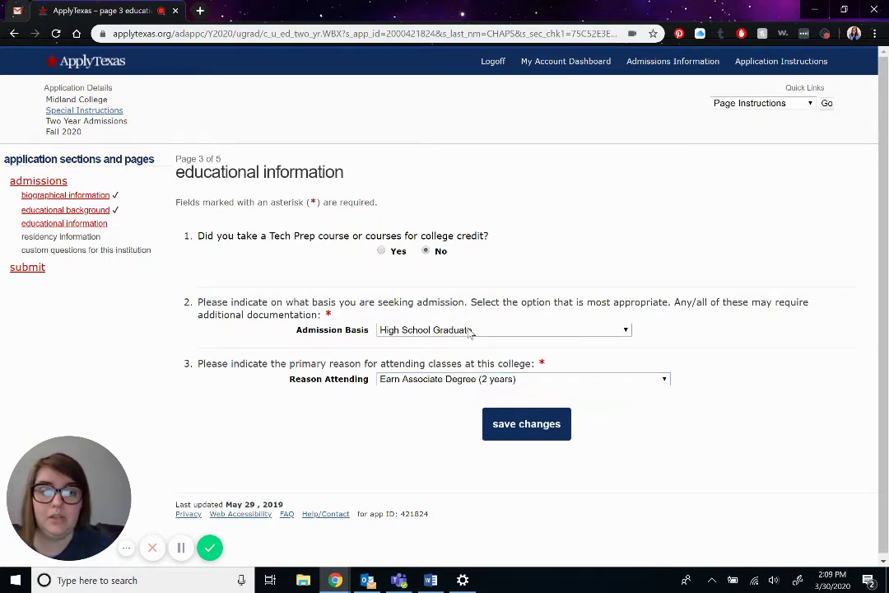
- Recheck the admission basis and reason options unchanged, then save the educational information page
{"action": "left_click", "coordinate": [462, 330]}
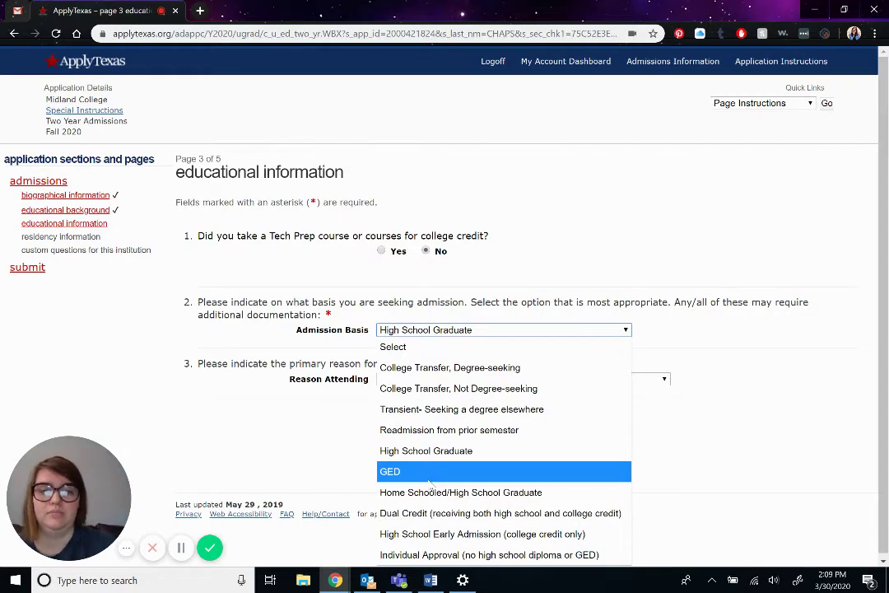
{"action": "left_click", "coordinate": [675, 457]}
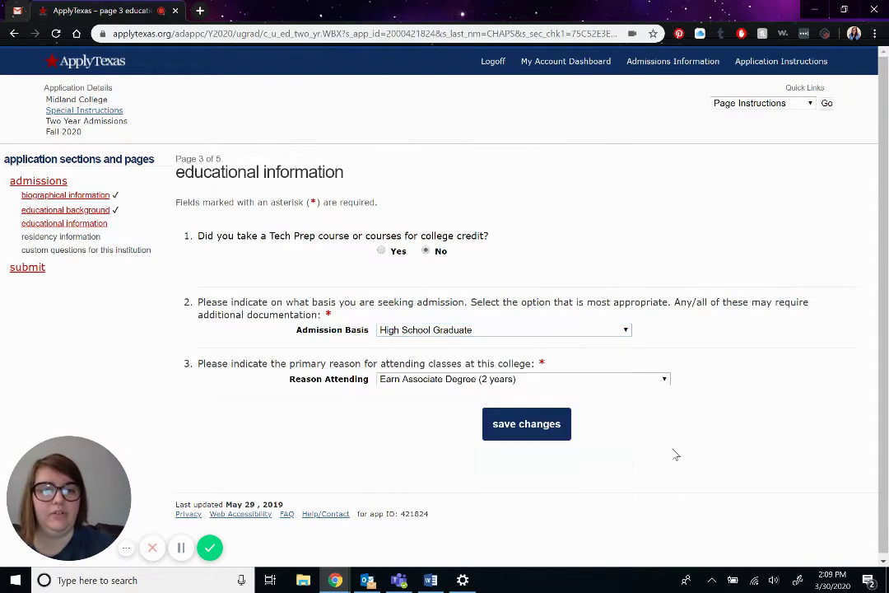
{"action": "left_click", "coordinate": [418, 380]}
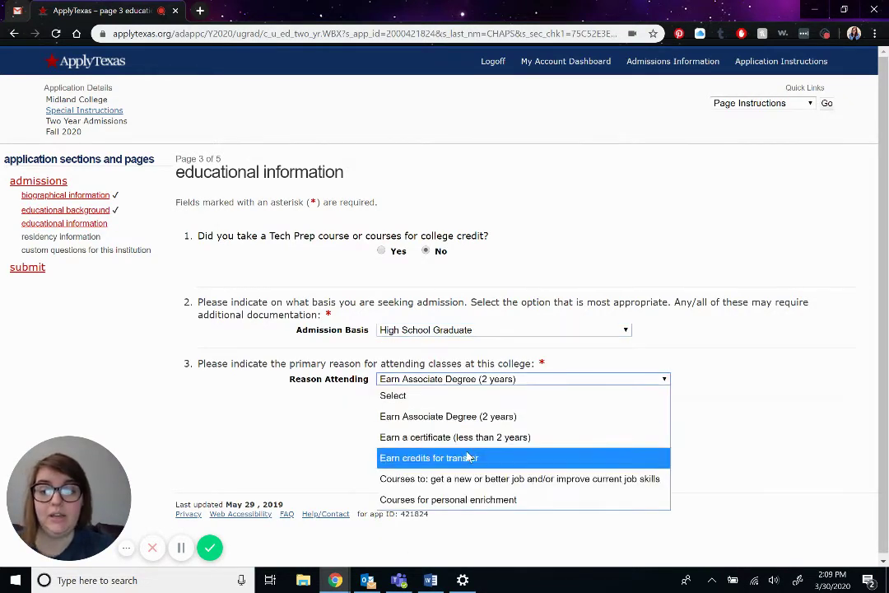
{"action": "left_click", "coordinate": [695, 308]}
{"action": "left_click", "coordinate": [534, 432]}
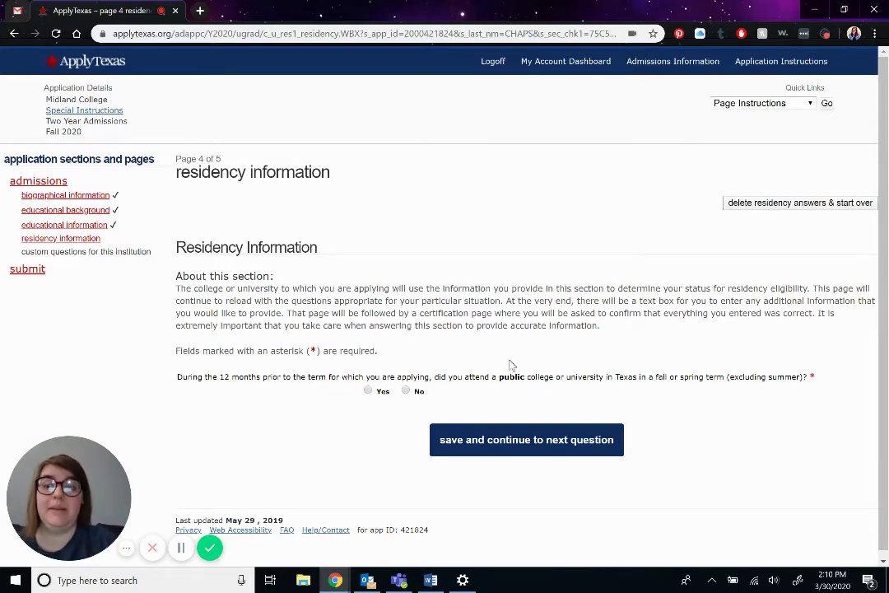
- Answer No to recent public Texas college attendance and Yes to both Texas-residence duration questions
{"action": "left_click", "coordinate": [406, 392]}
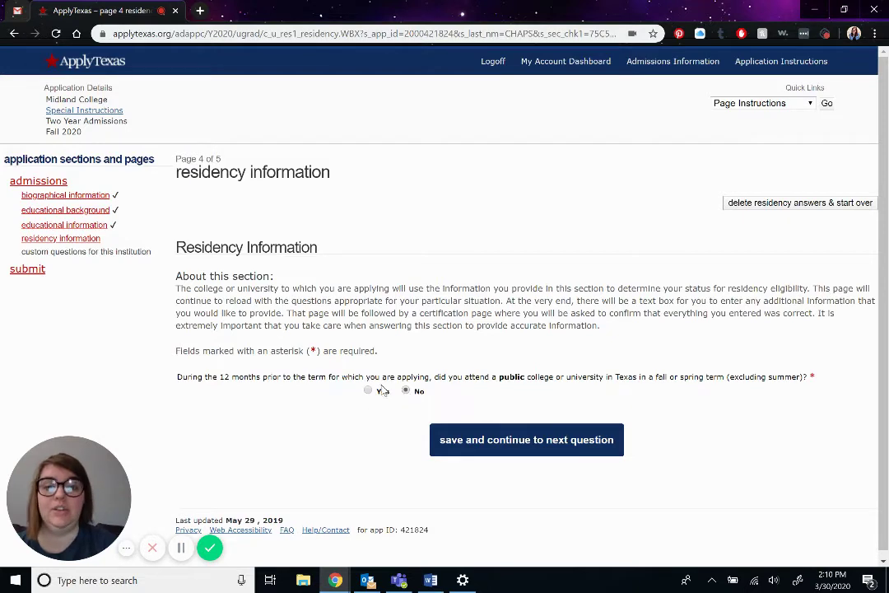
{"action": "left_click", "coordinate": [506, 442]}
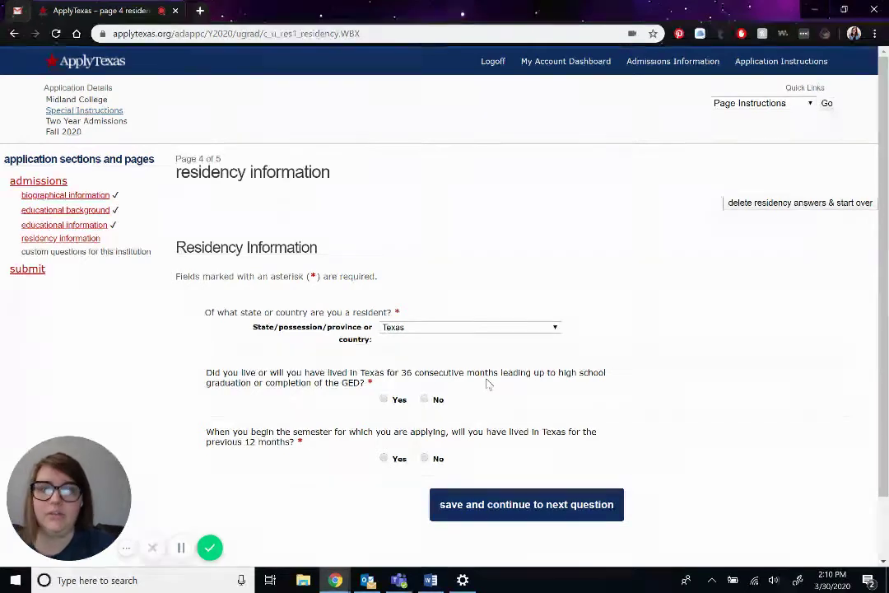
{"action": "left_click", "coordinate": [384, 399]}
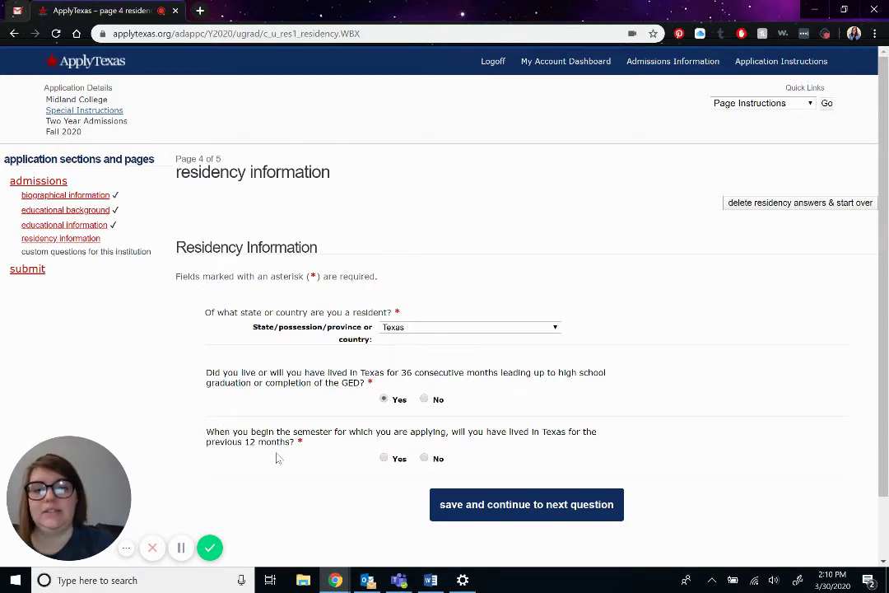
{"action": "left_click", "coordinate": [383, 458]}
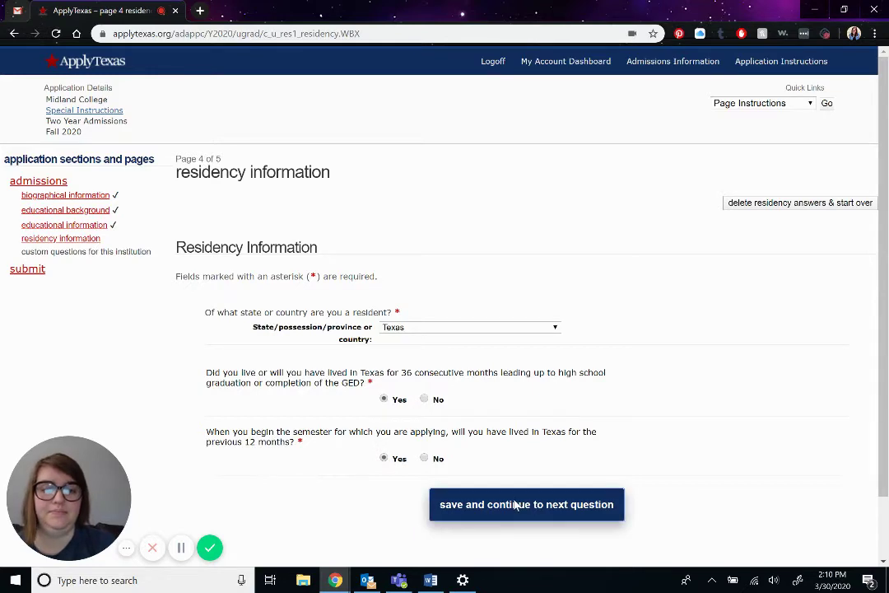
{"action": "left_click", "coordinate": [517, 505]}
- Save the reviewed residency summary and continue to the custom questions page
{"action": "scroll", "coordinate": [516, 504], "scroll_direction": "down", "scroll_amount": 3}
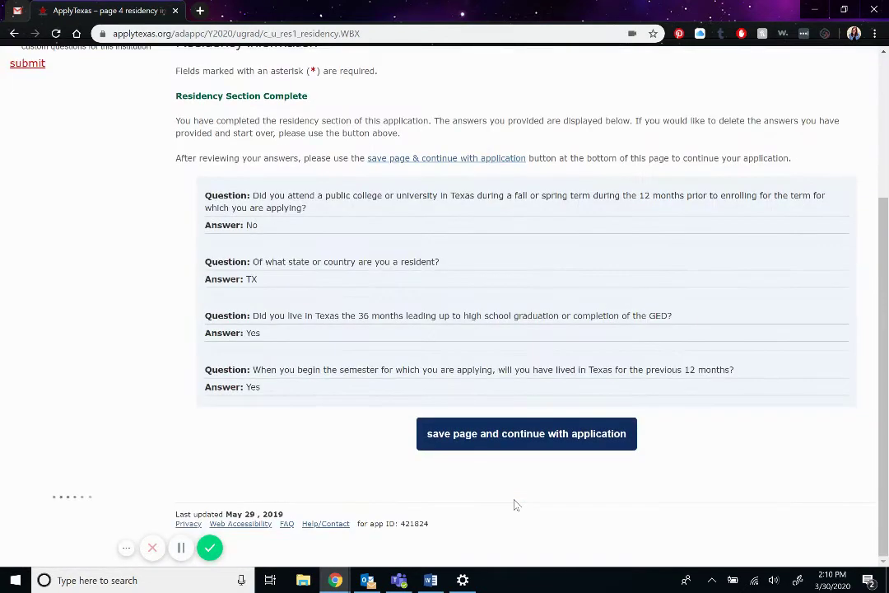
{"action": "scroll", "coordinate": [516, 505], "scroll_direction": "up", "scroll_amount": 1}
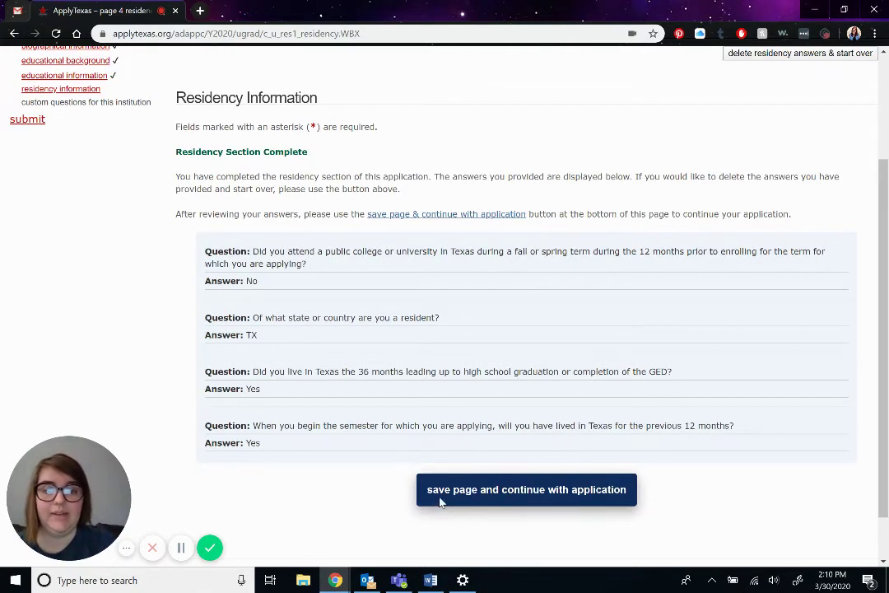
{"action": "left_click", "coordinate": [523, 499]}
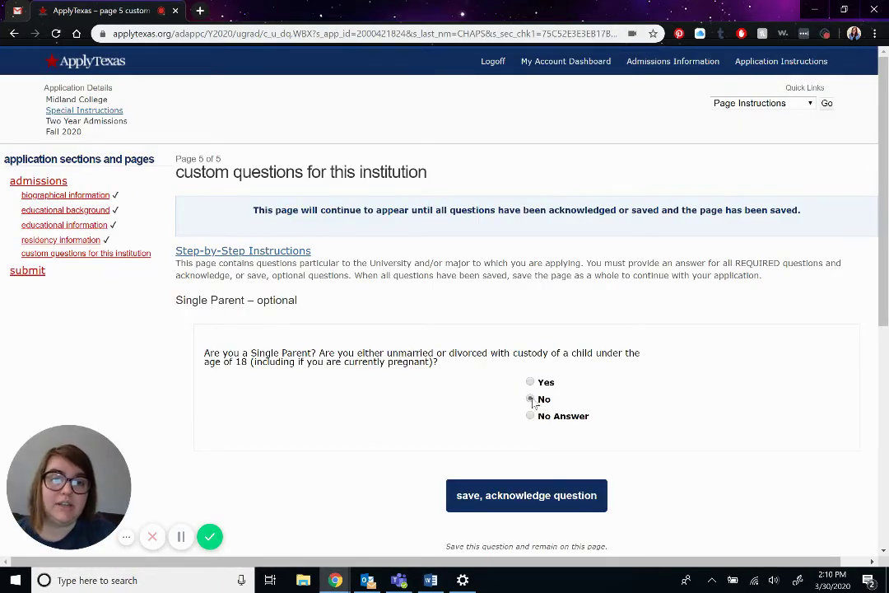
- Answer No to the Single Parent and Homeless questions, saving each
{"action": "left_click", "coordinate": [531, 399]}
{"action": "double_click", "coordinate": [264, 301]}
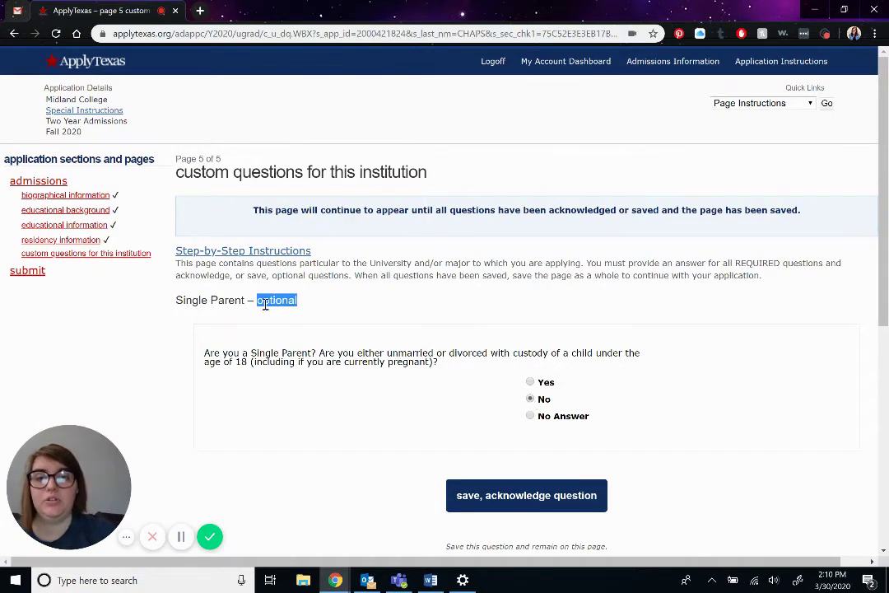
{"action": "left_click", "coordinate": [329, 309]}
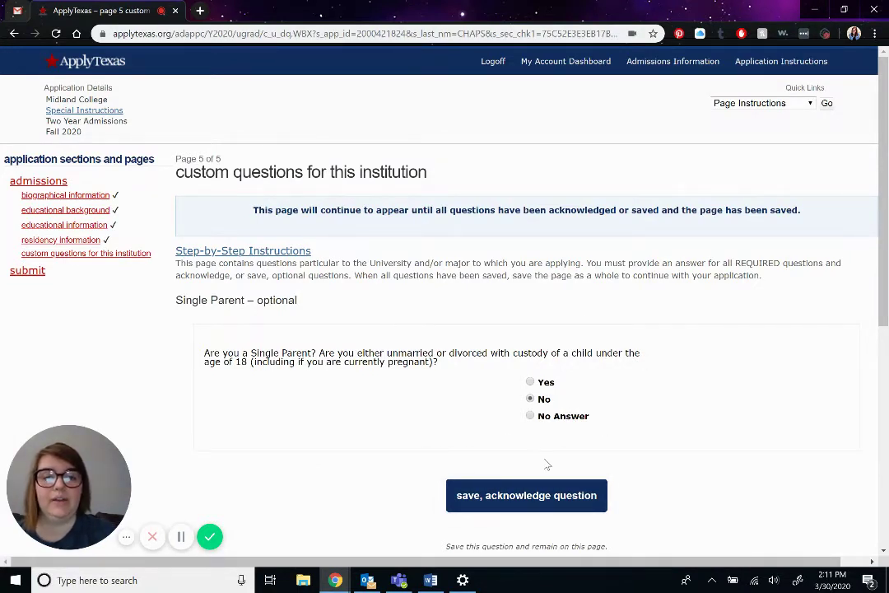
{"action": "left_click", "coordinate": [532, 494]}
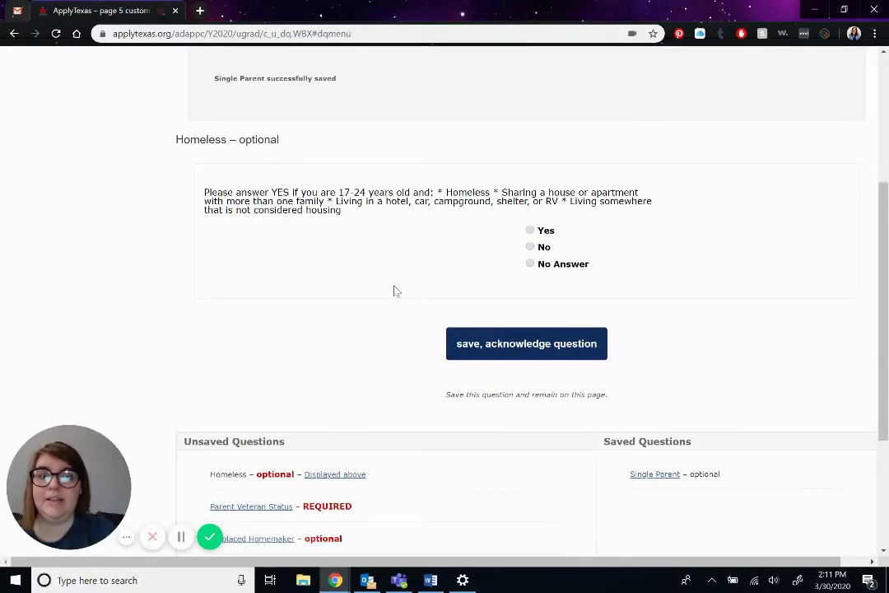
{"action": "left_click", "coordinate": [530, 247]}
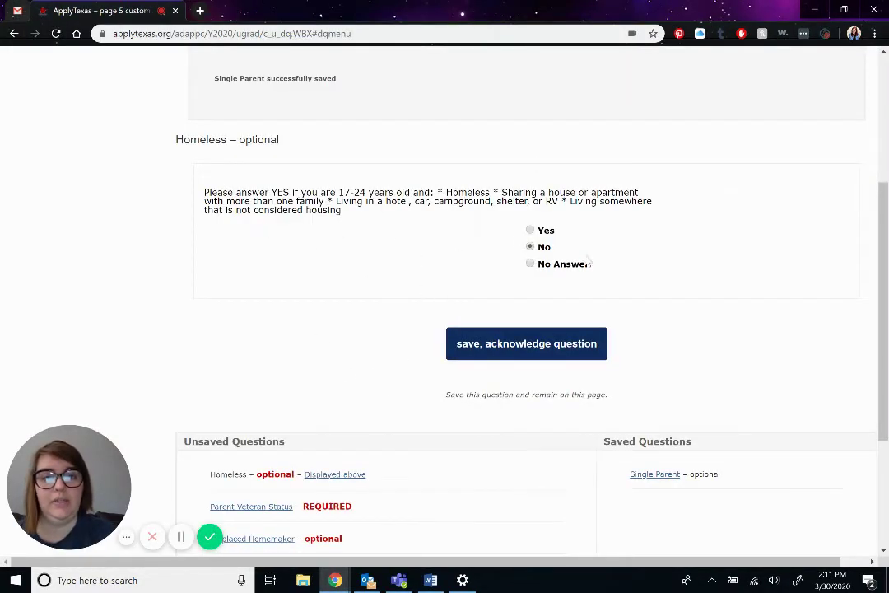
{"action": "left_click", "coordinate": [522, 351]}
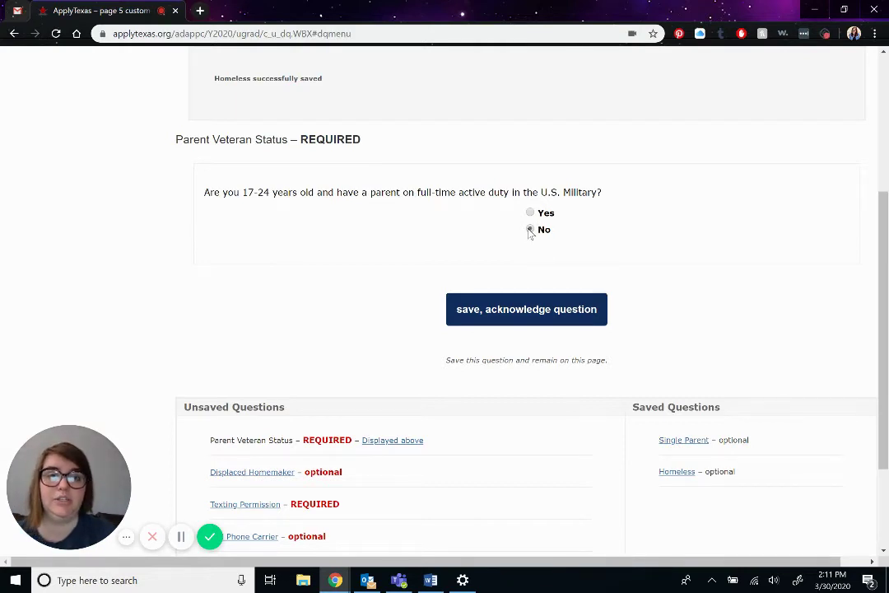
- Answer No to Parent Veteran Status and Displaced Homemaker, saving each, and dismiss the Outlook notification
{"action": "left_click", "coordinate": [531, 230]}
{"action": "double_click", "coordinate": [285, 139]}
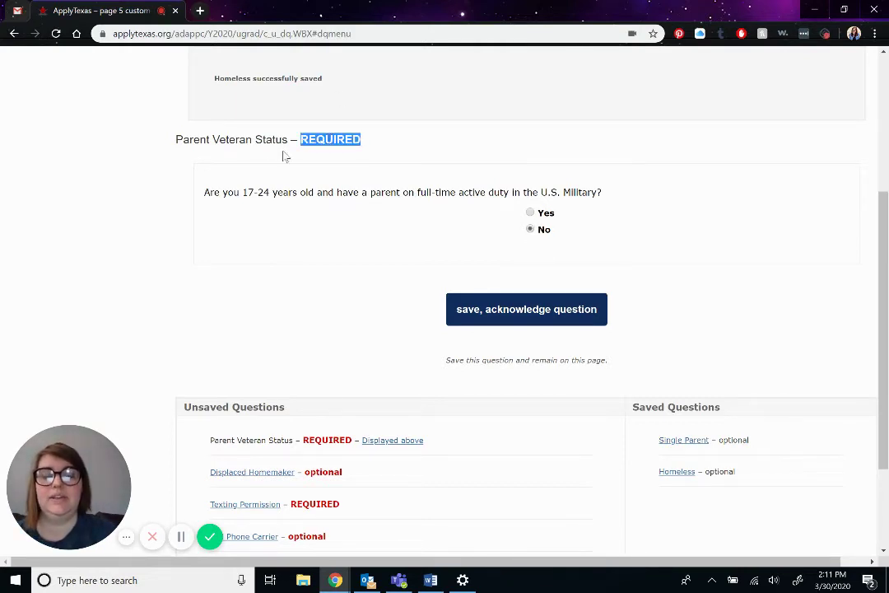
{"action": "left_click", "coordinate": [381, 140]}
{"action": "left_click", "coordinate": [498, 318]}
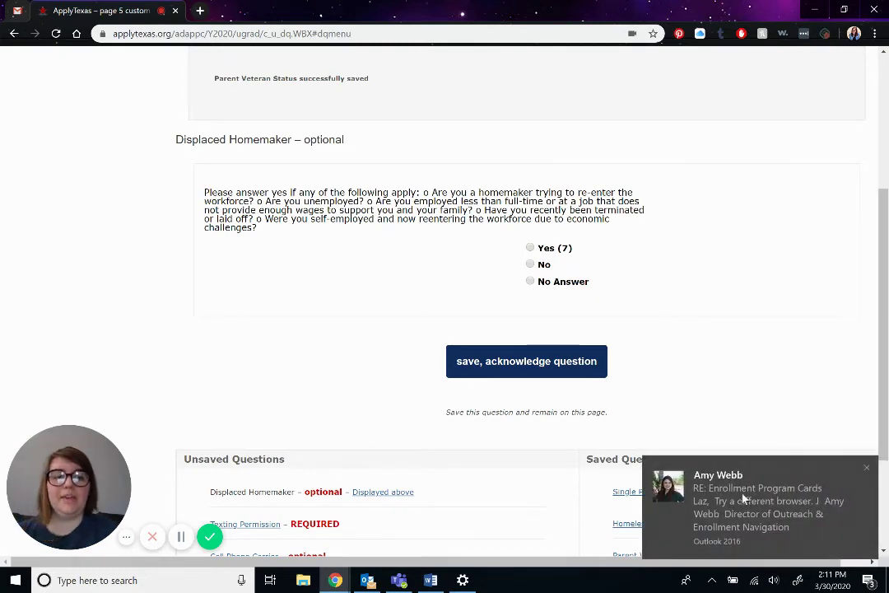
{"action": "left_click", "coordinate": [869, 469]}
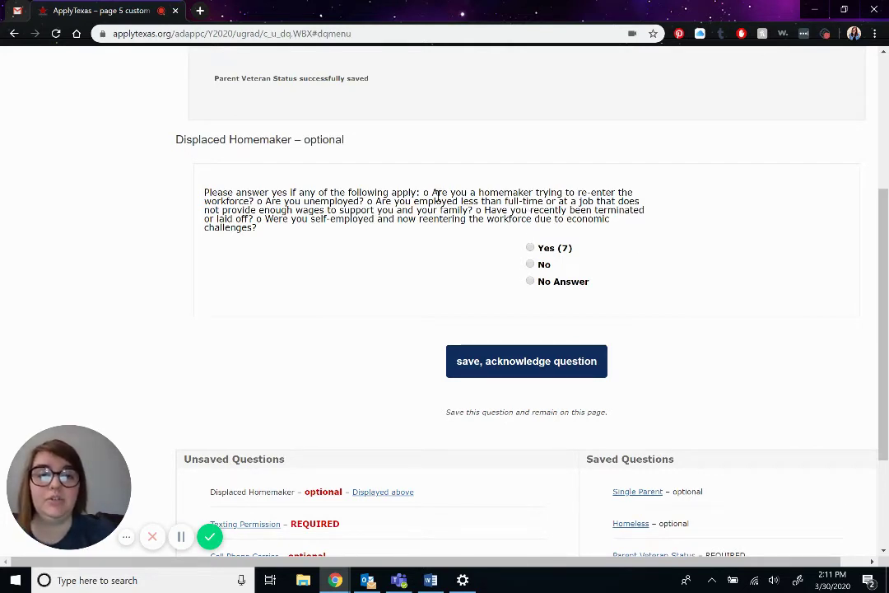
{"action": "left_click", "coordinate": [530, 265]}
{"action": "left_click", "coordinate": [532, 361]}
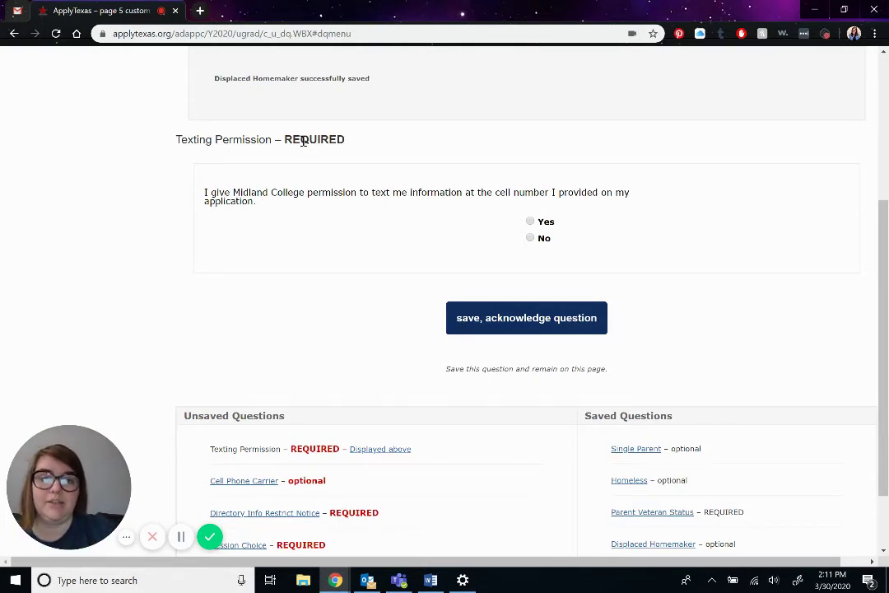
- Save Texting Permission as Yes and Cell Phone Carrier as No Answer
{"action": "left_click", "coordinate": [531, 222]}
{"action": "left_click", "coordinate": [527, 318]}
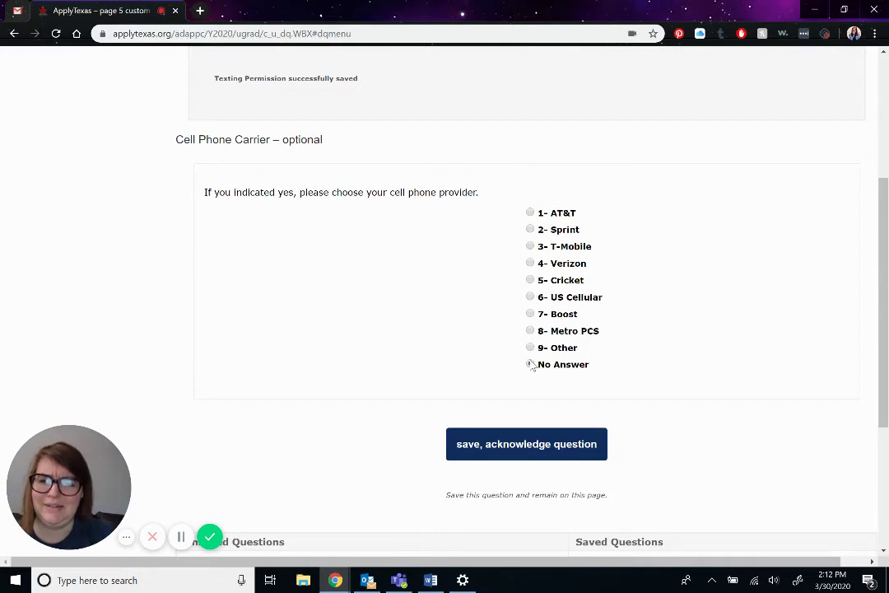
{"action": "left_click", "coordinate": [531, 364]}
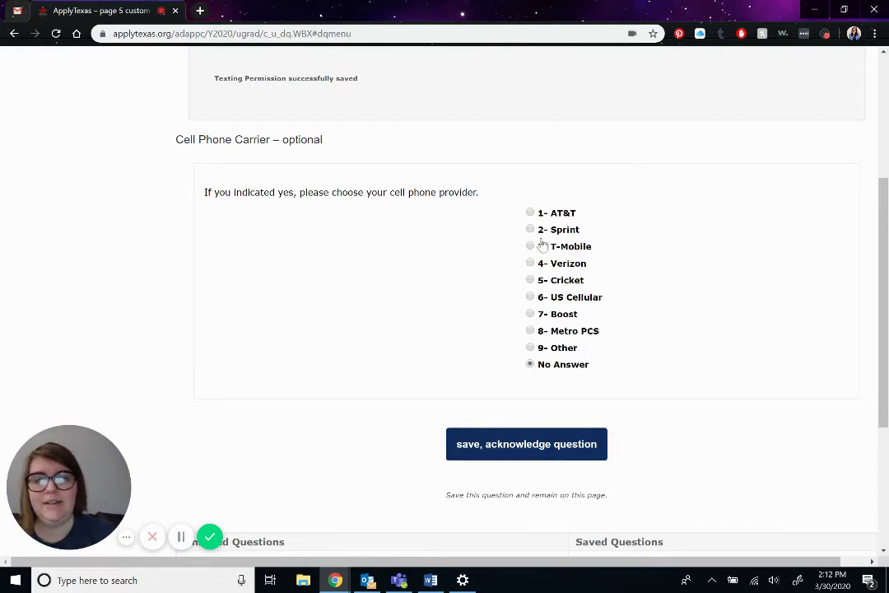
{"action": "left_click", "coordinate": [517, 443]}
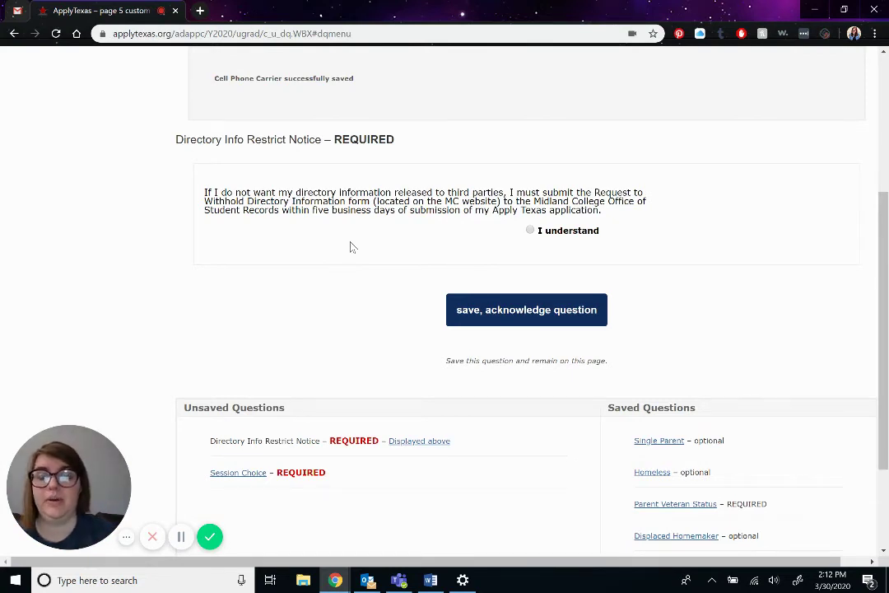
- Save the directory notice as understood and the session choice as Fall
{"action": "left_click", "coordinate": [530, 231]}
{"action": "left_click", "coordinate": [513, 317]}
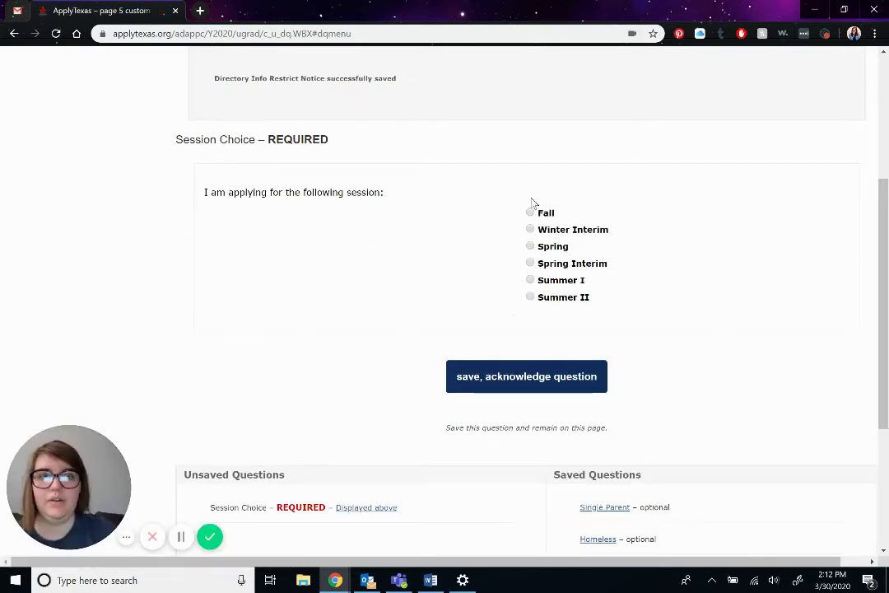
{"action": "left_click", "coordinate": [531, 213]}
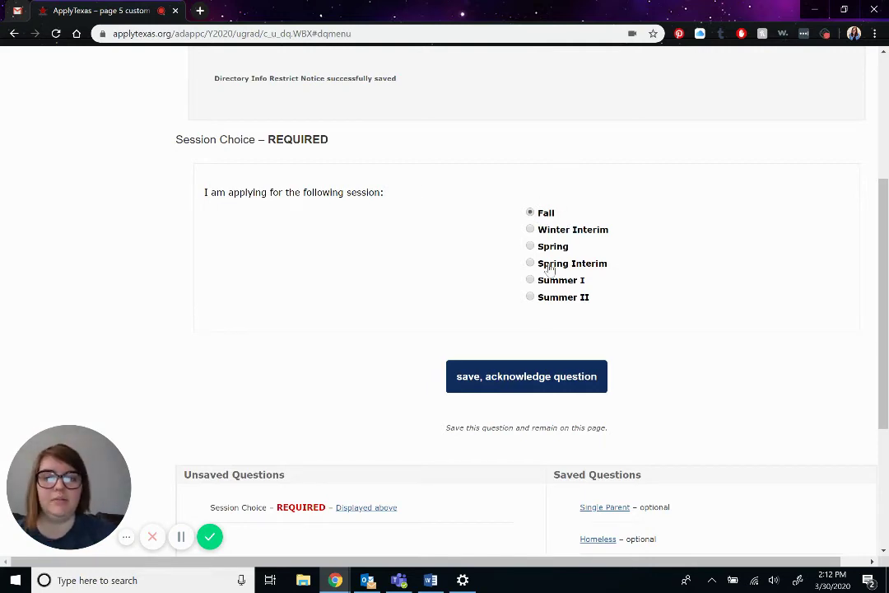
{"action": "left_click", "coordinate": [517, 376]}
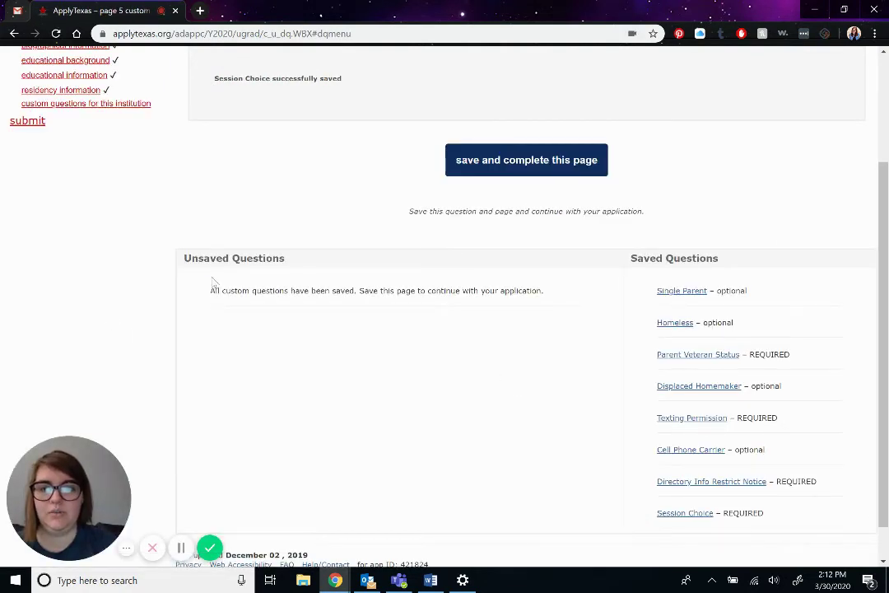
{"action": "left_click_drag", "start_coordinate": [212, 291], "coordinate": [452, 291]}
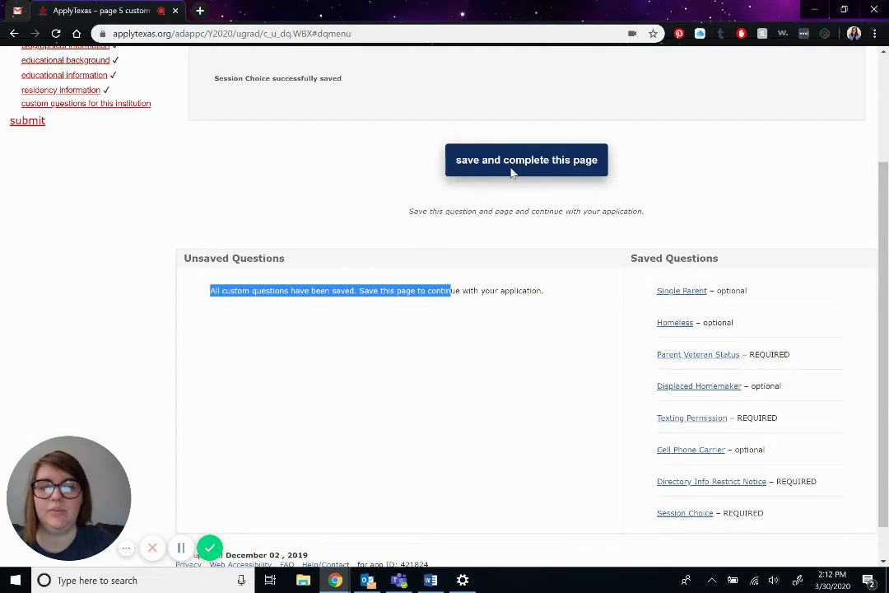
- Complete the custom questions page, leaving the Resend verification checkbox unchecked on the certification page
{"action": "left_click", "coordinate": [512, 161]}
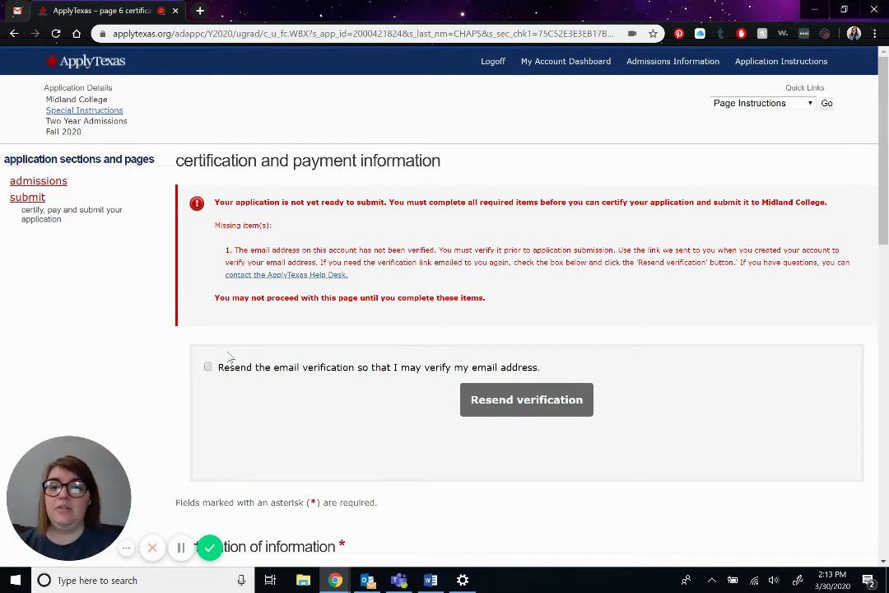
{"action": "left_click", "coordinate": [208, 366]}
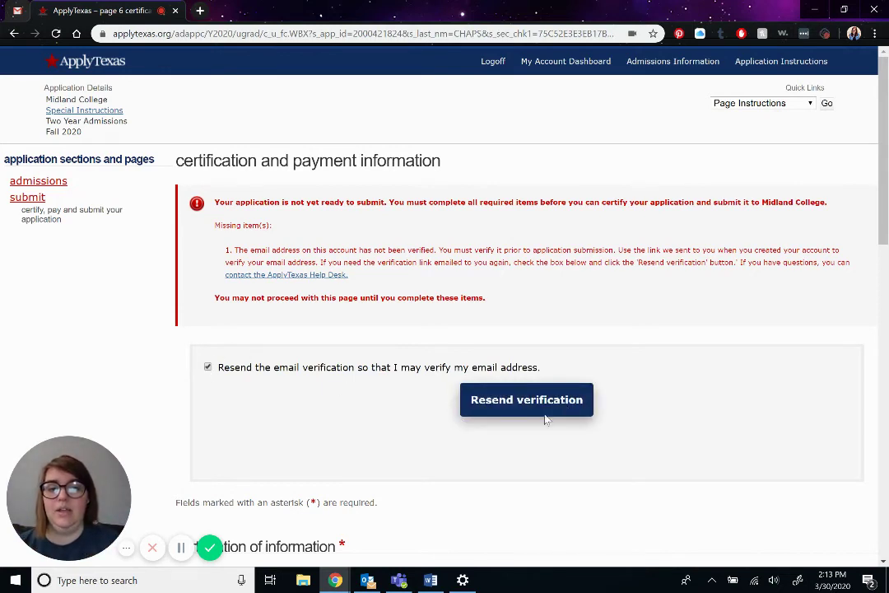
{"action": "left_click", "coordinate": [207, 367]}
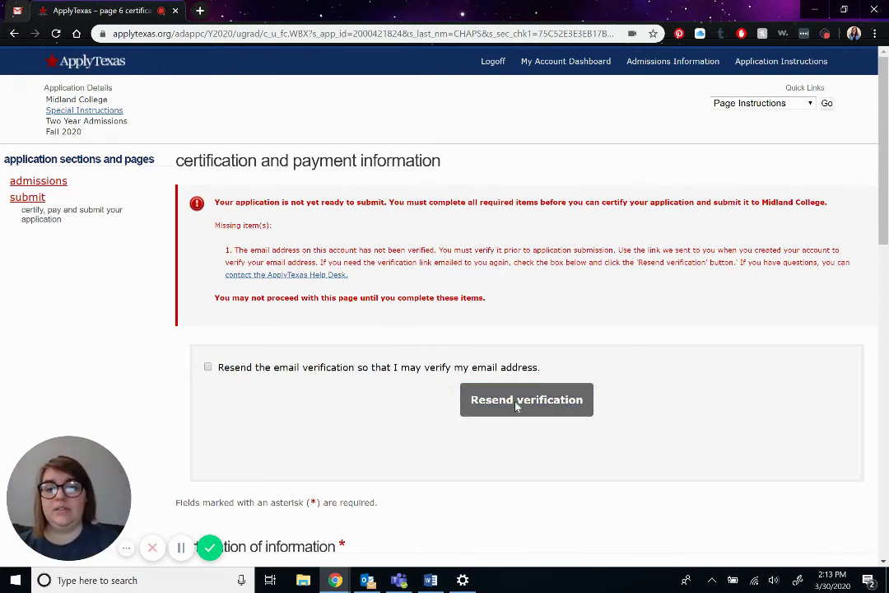
{"action": "scroll", "coordinate": [452, 354], "scroll_direction": "down", "scroll_amount": 5}
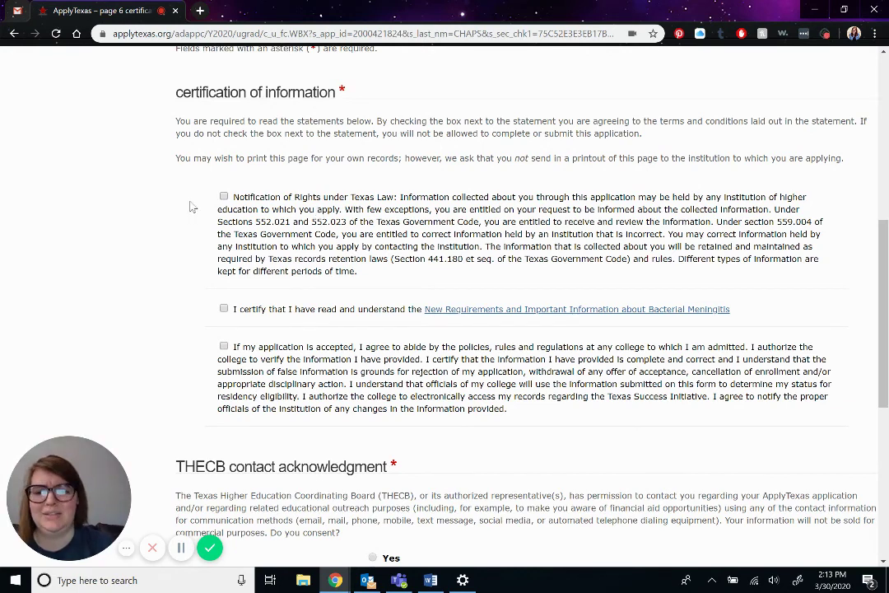
- Check the Notification of Rights, bacterial meningitis, and college policies certification statements
{"action": "left_click", "coordinate": [225, 196]}
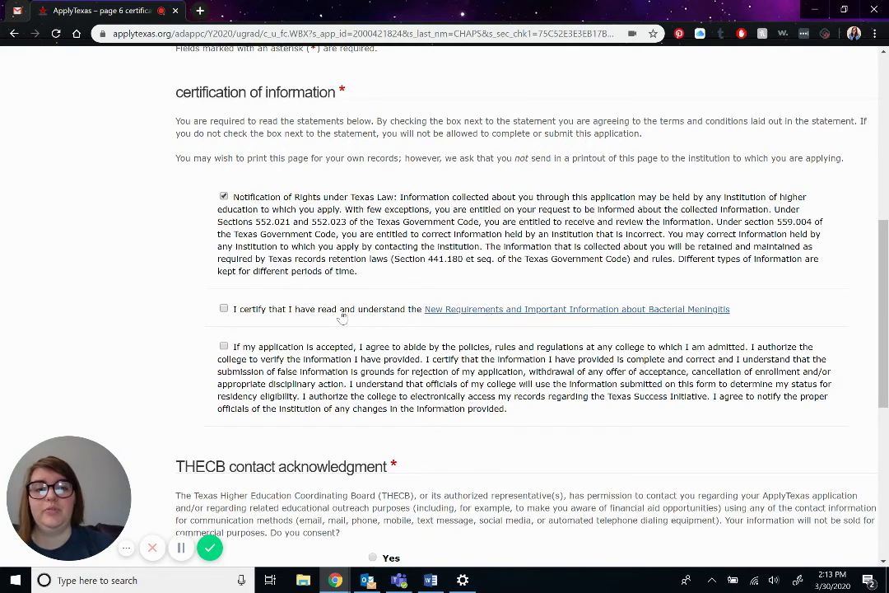
{"action": "left_click", "coordinate": [223, 308]}
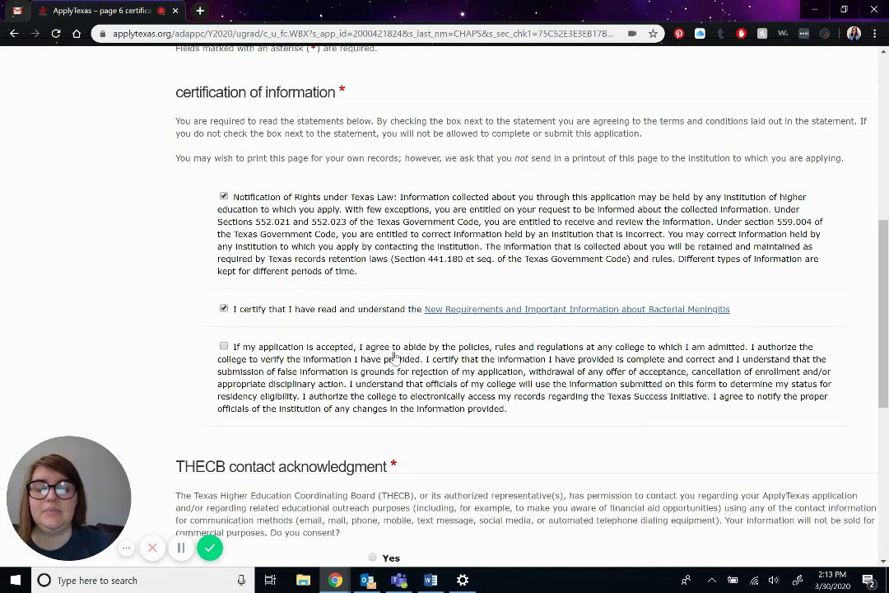
{"action": "left_click", "coordinate": [223, 346]}
{"action": "scroll", "coordinate": [422, 377], "scroll_direction": "down", "scroll_amount": 3}
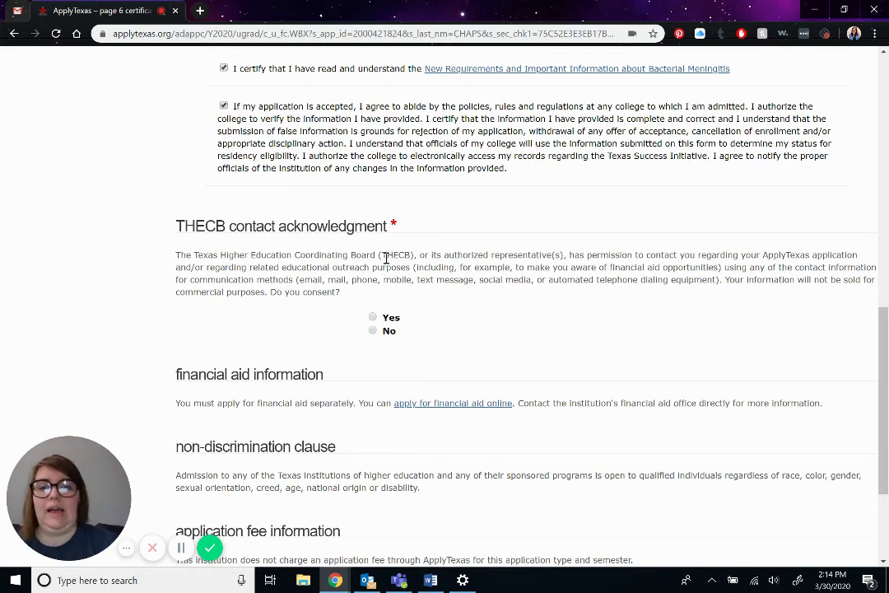
- Answer Yes to THECB contact and save, attempting to proceed to application submission
{"action": "left_click", "coordinate": [373, 317]}
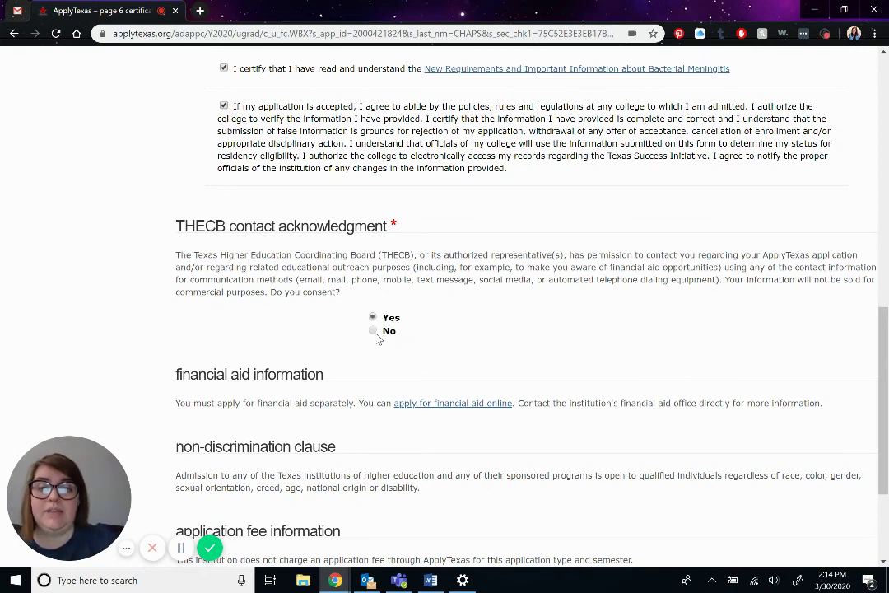
{"action": "scroll", "coordinate": [381, 331], "scroll_direction": "down", "scroll_amount": 2}
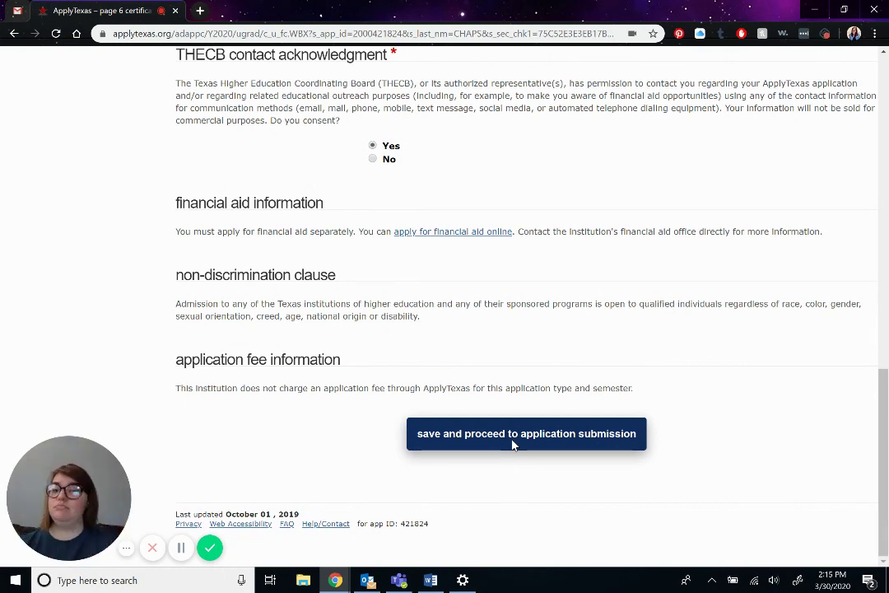
{"action": "left_click", "coordinate": [513, 434]}
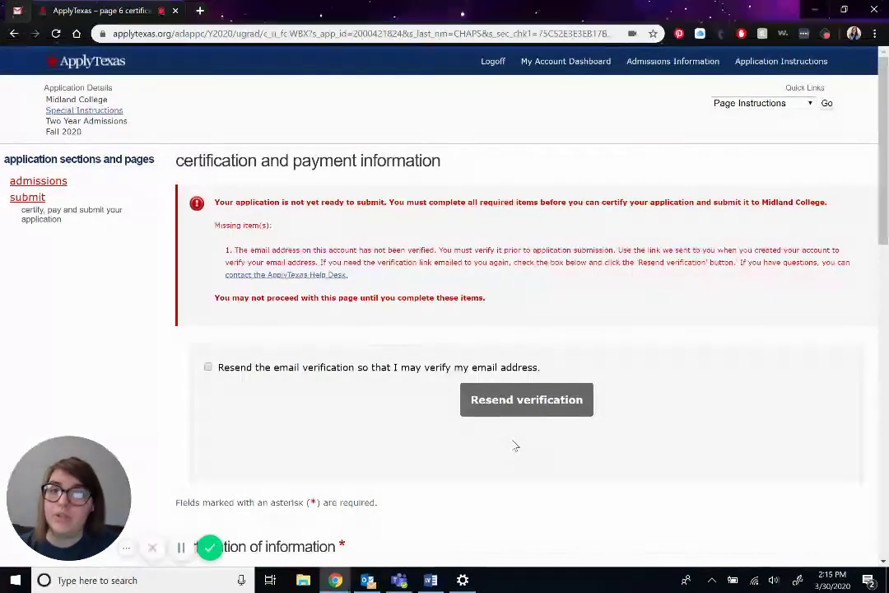